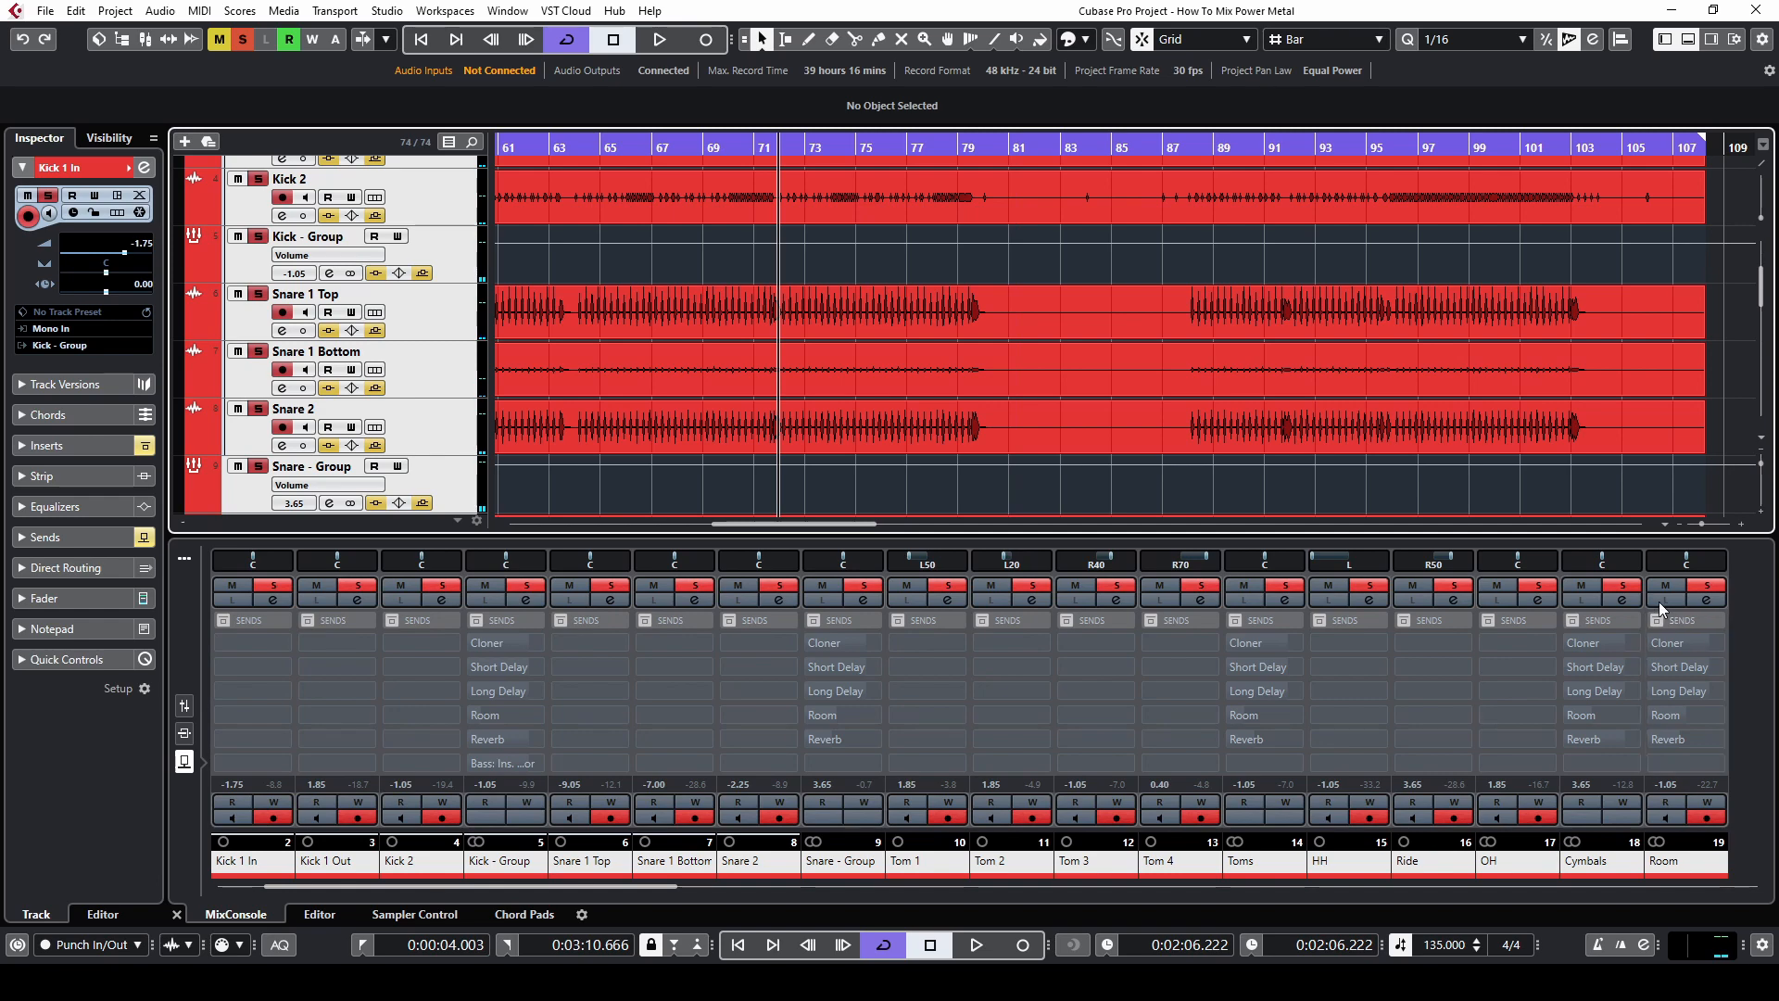
Step: Show the insert slots in the mixer, toggle the insert bypass across the drum channels and play the drums
click(184, 733)
click(1657, 629)
key(space)
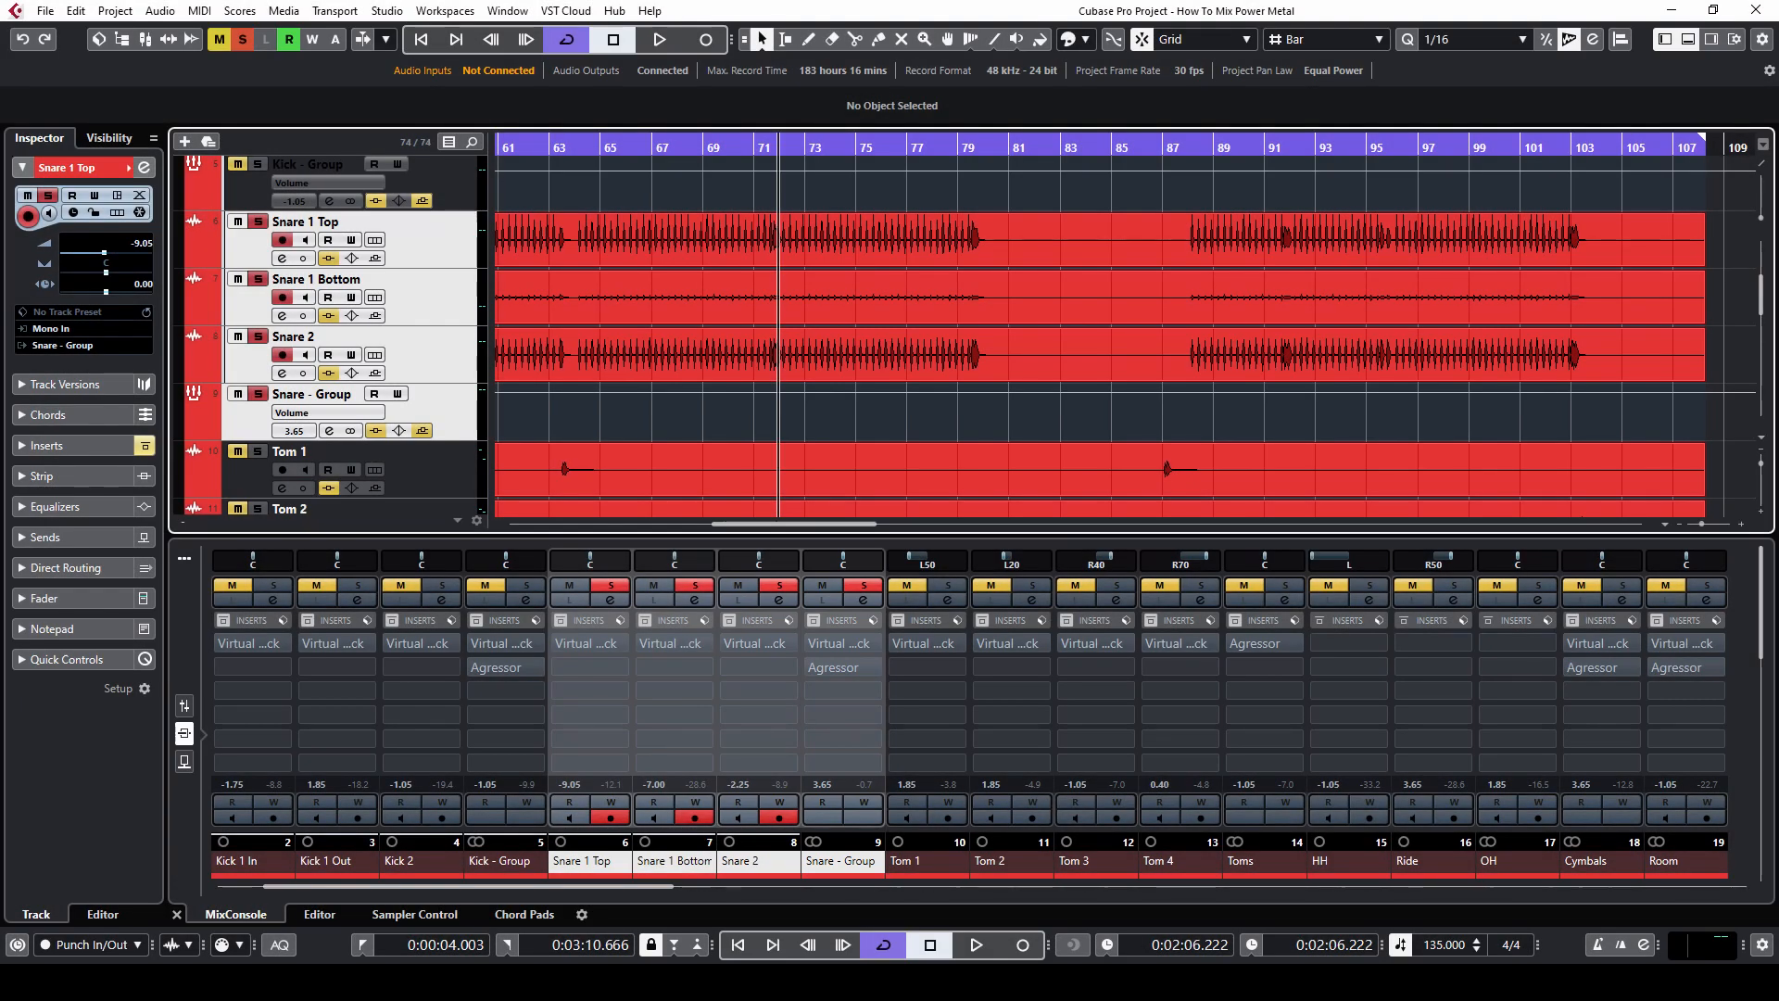
Step: Play the soloed snare tracks and compare the sound with the inserts of all four snare channels bypassed and active
key(space)
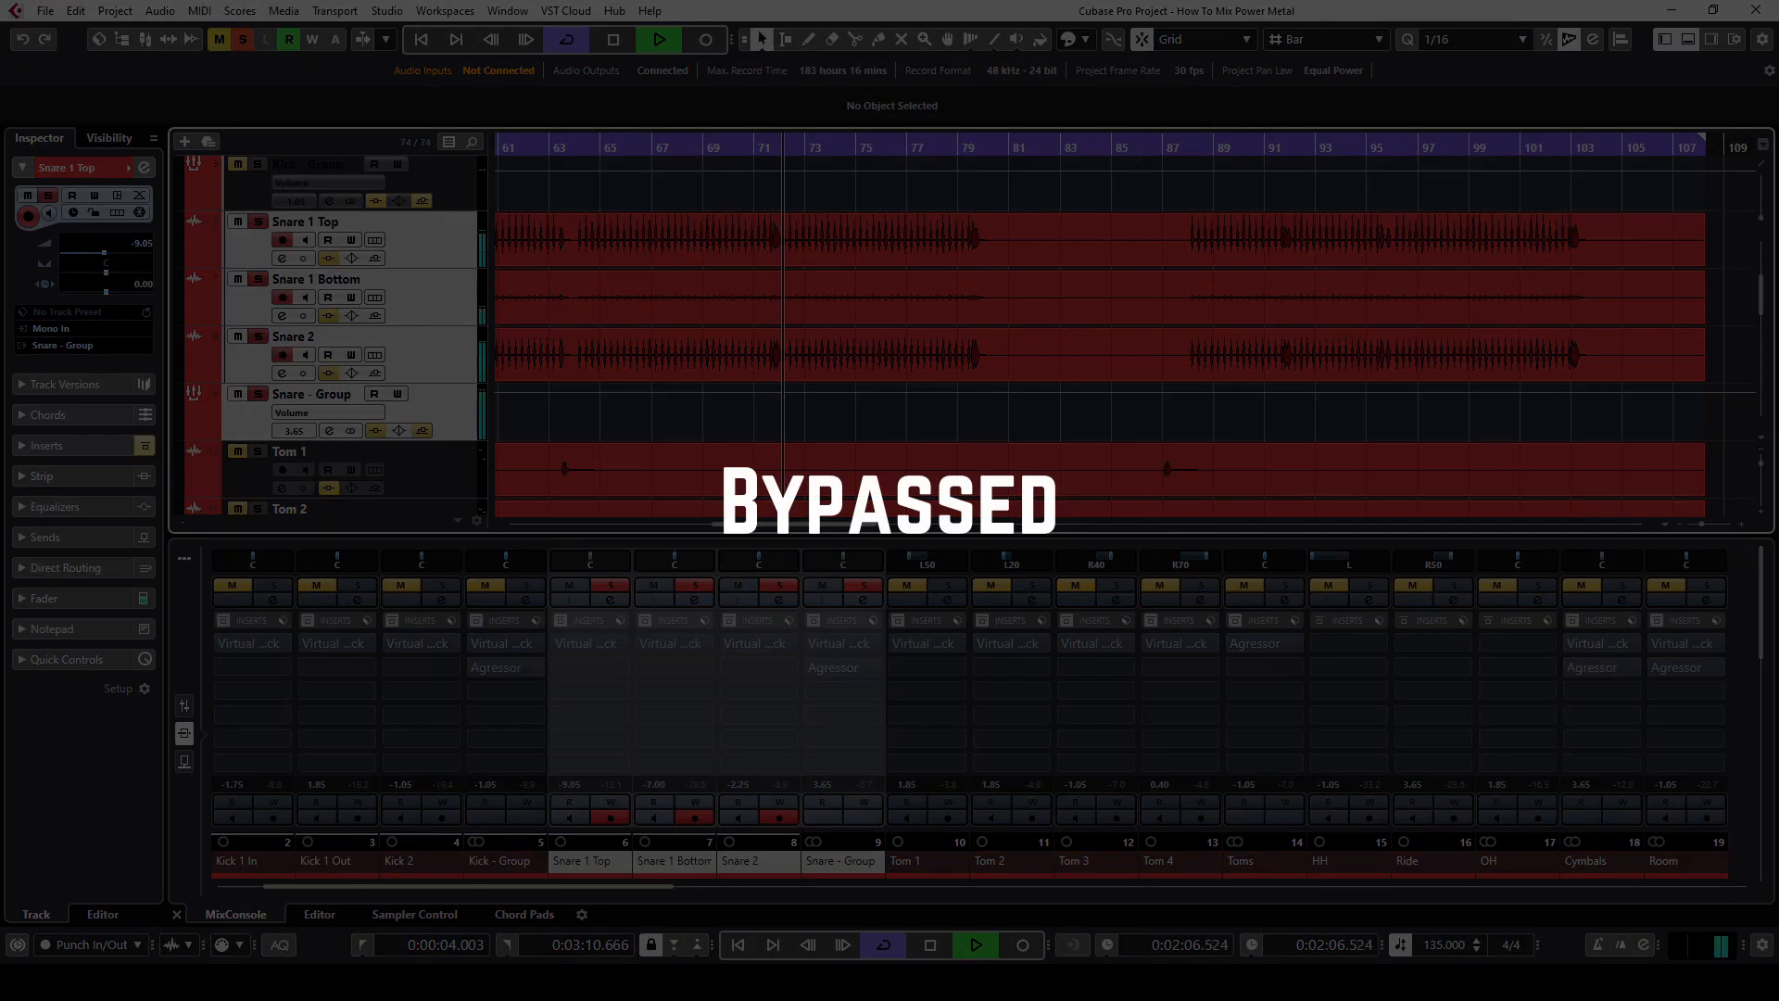
click(815, 626)
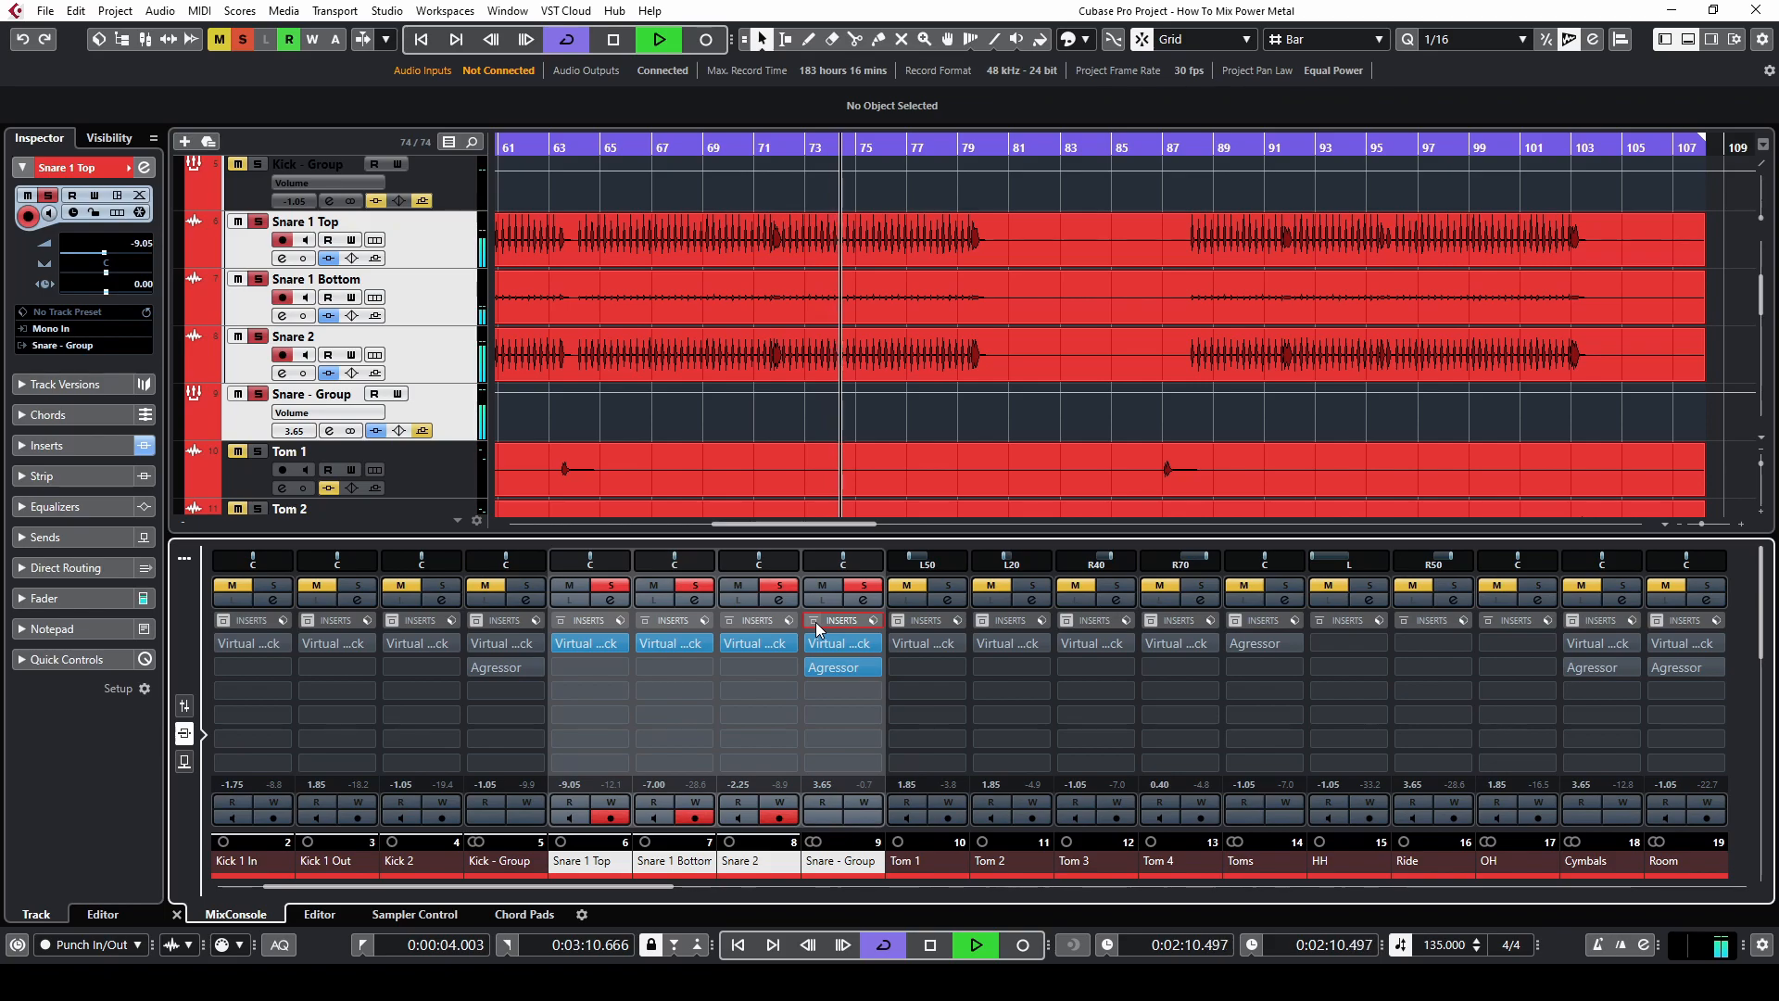
click(816, 621)
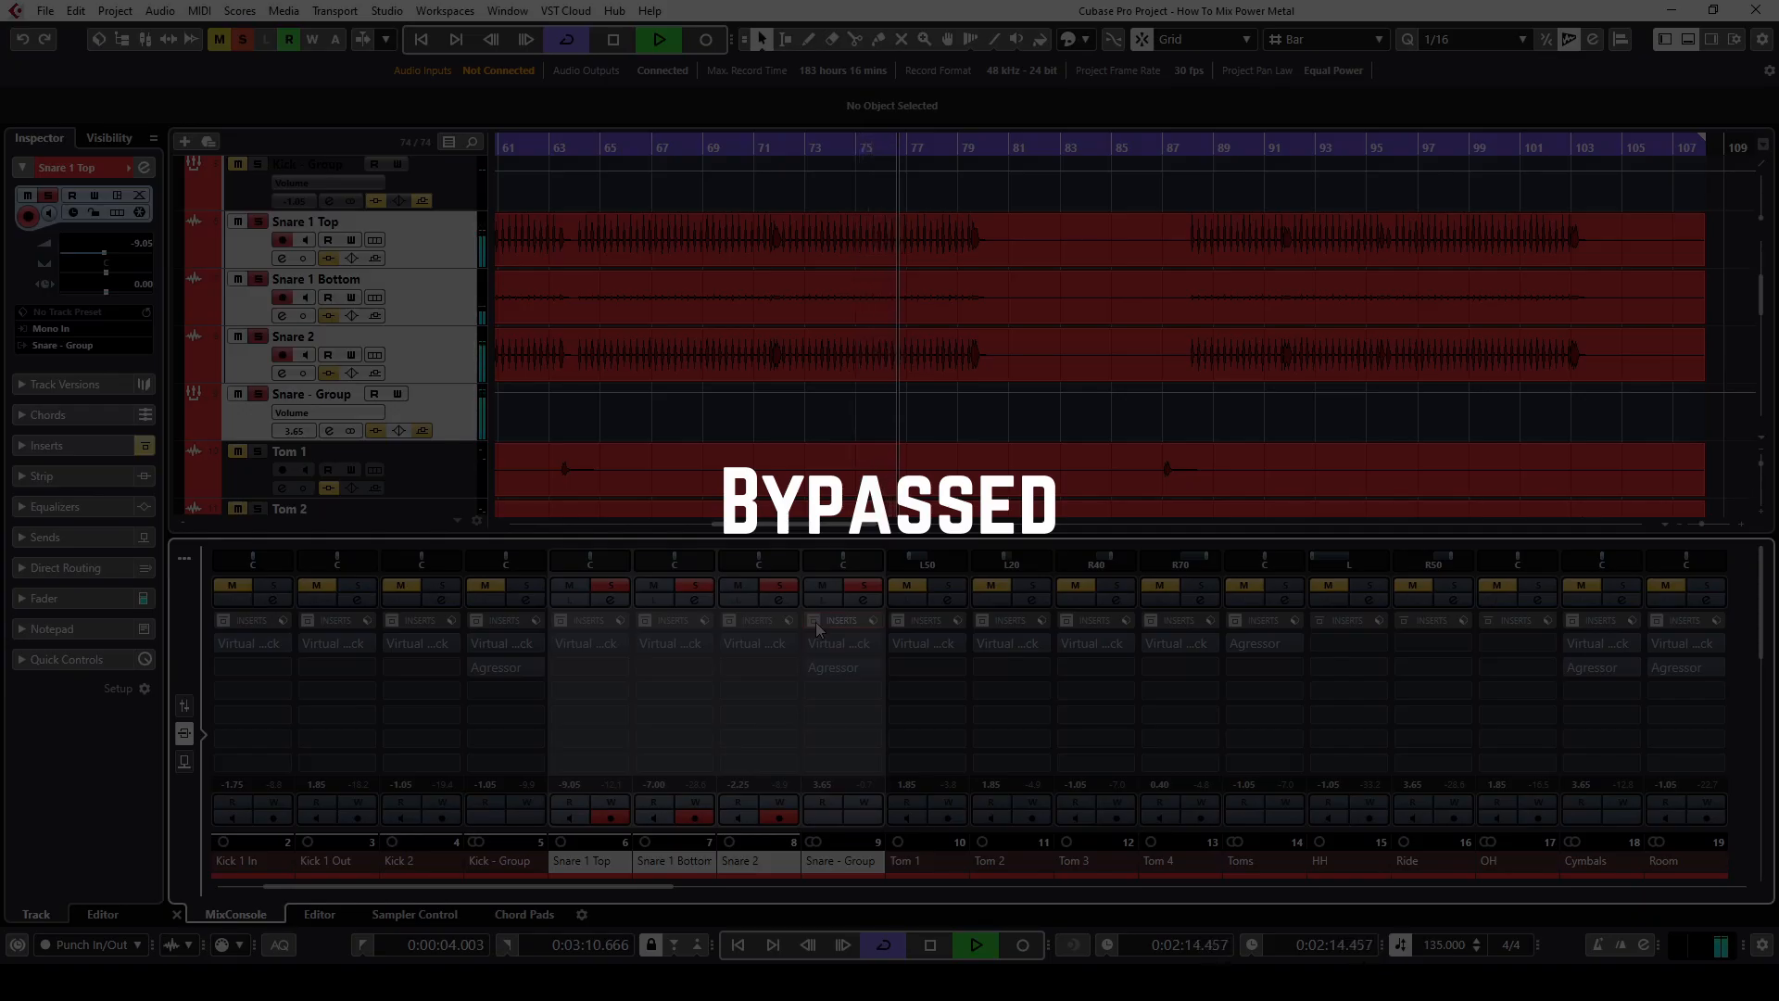
click(816, 624)
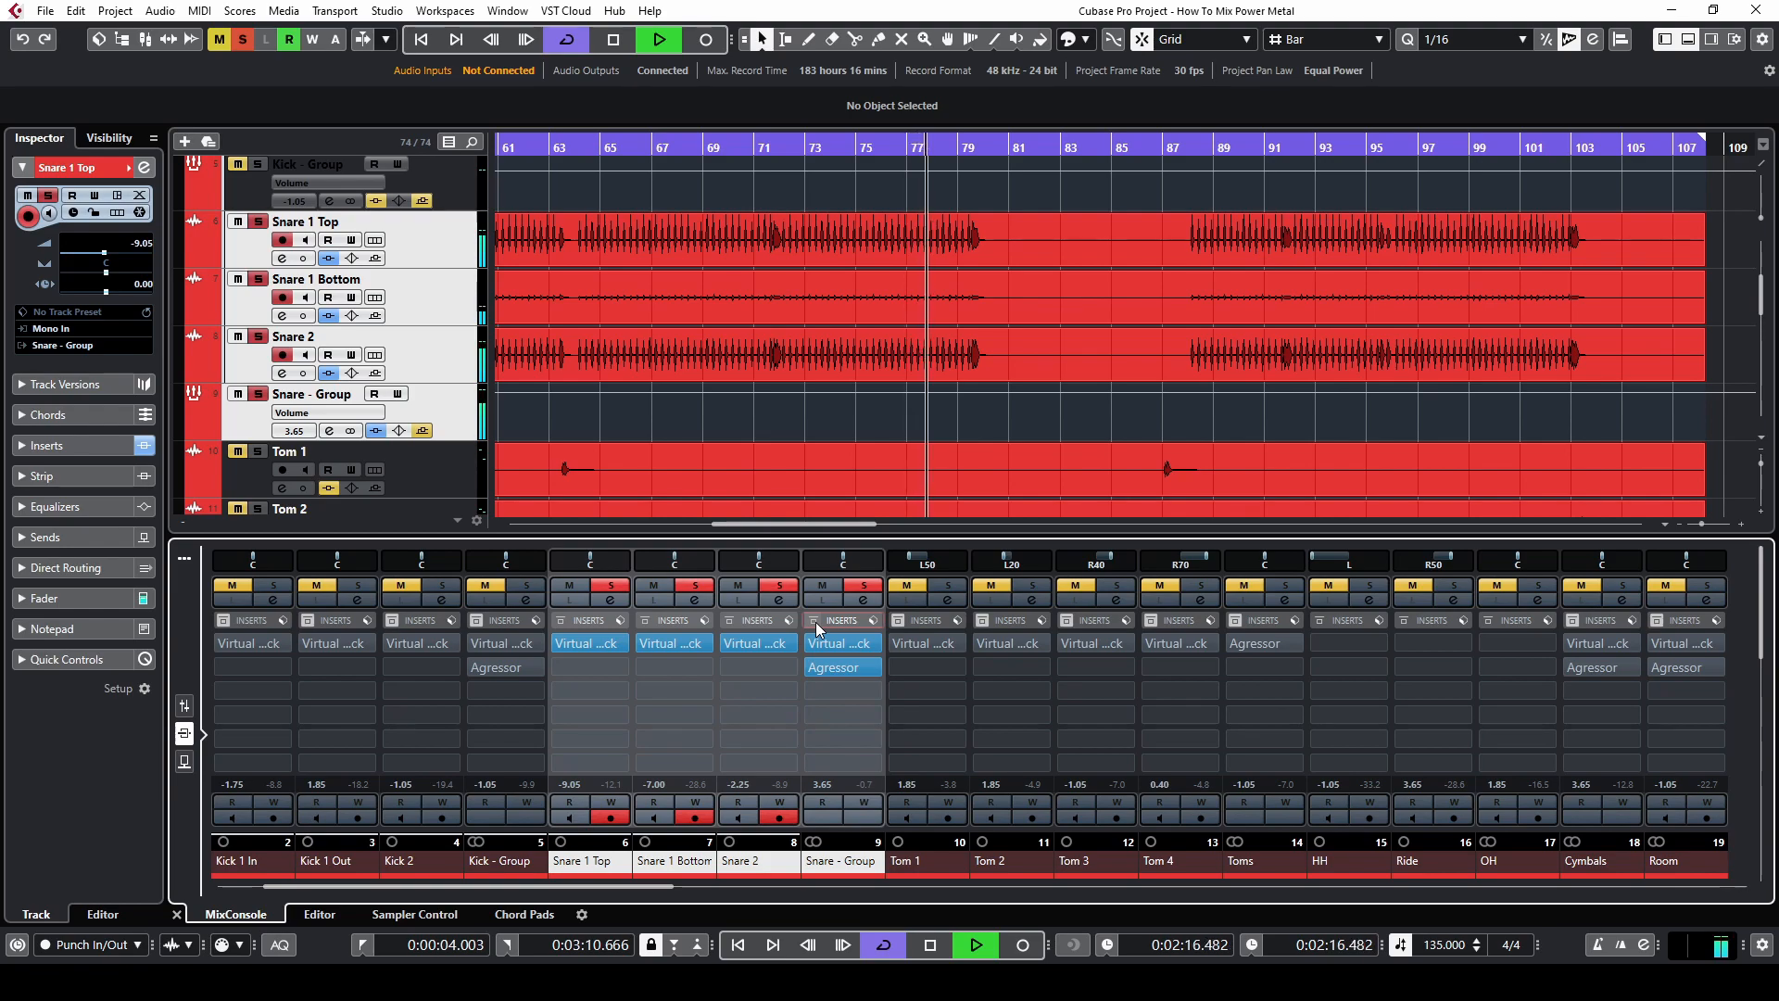
click(816, 621)
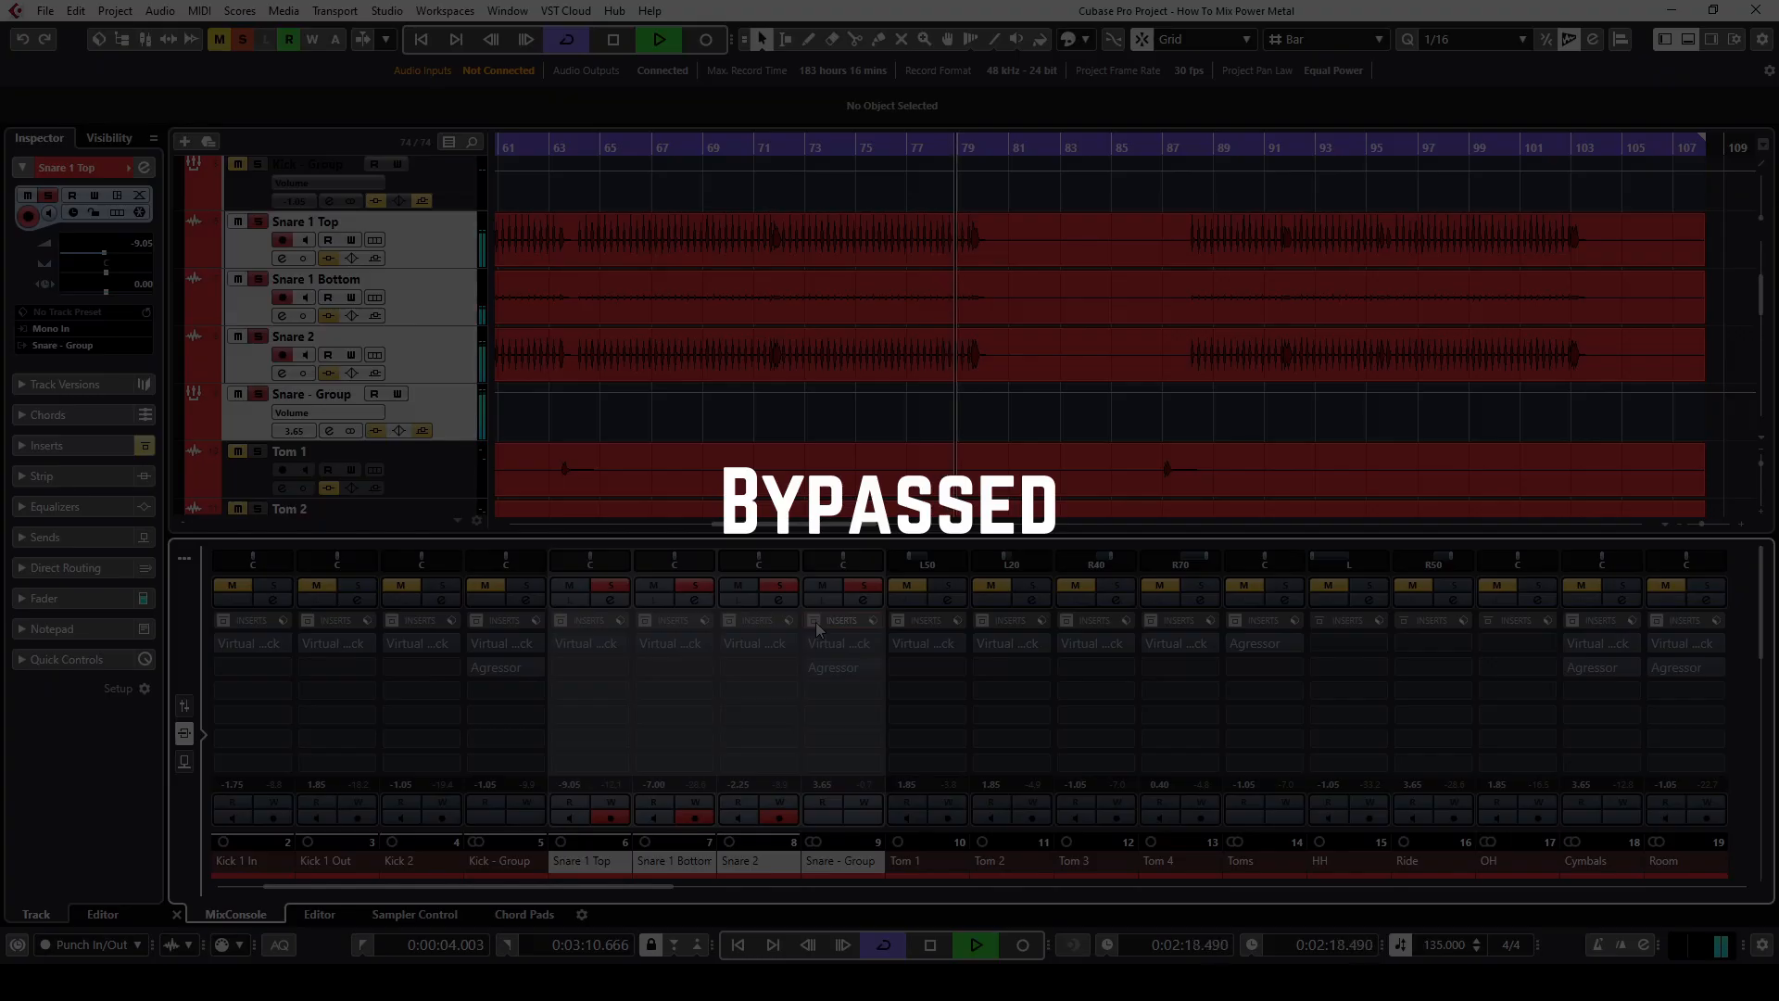
click(815, 621)
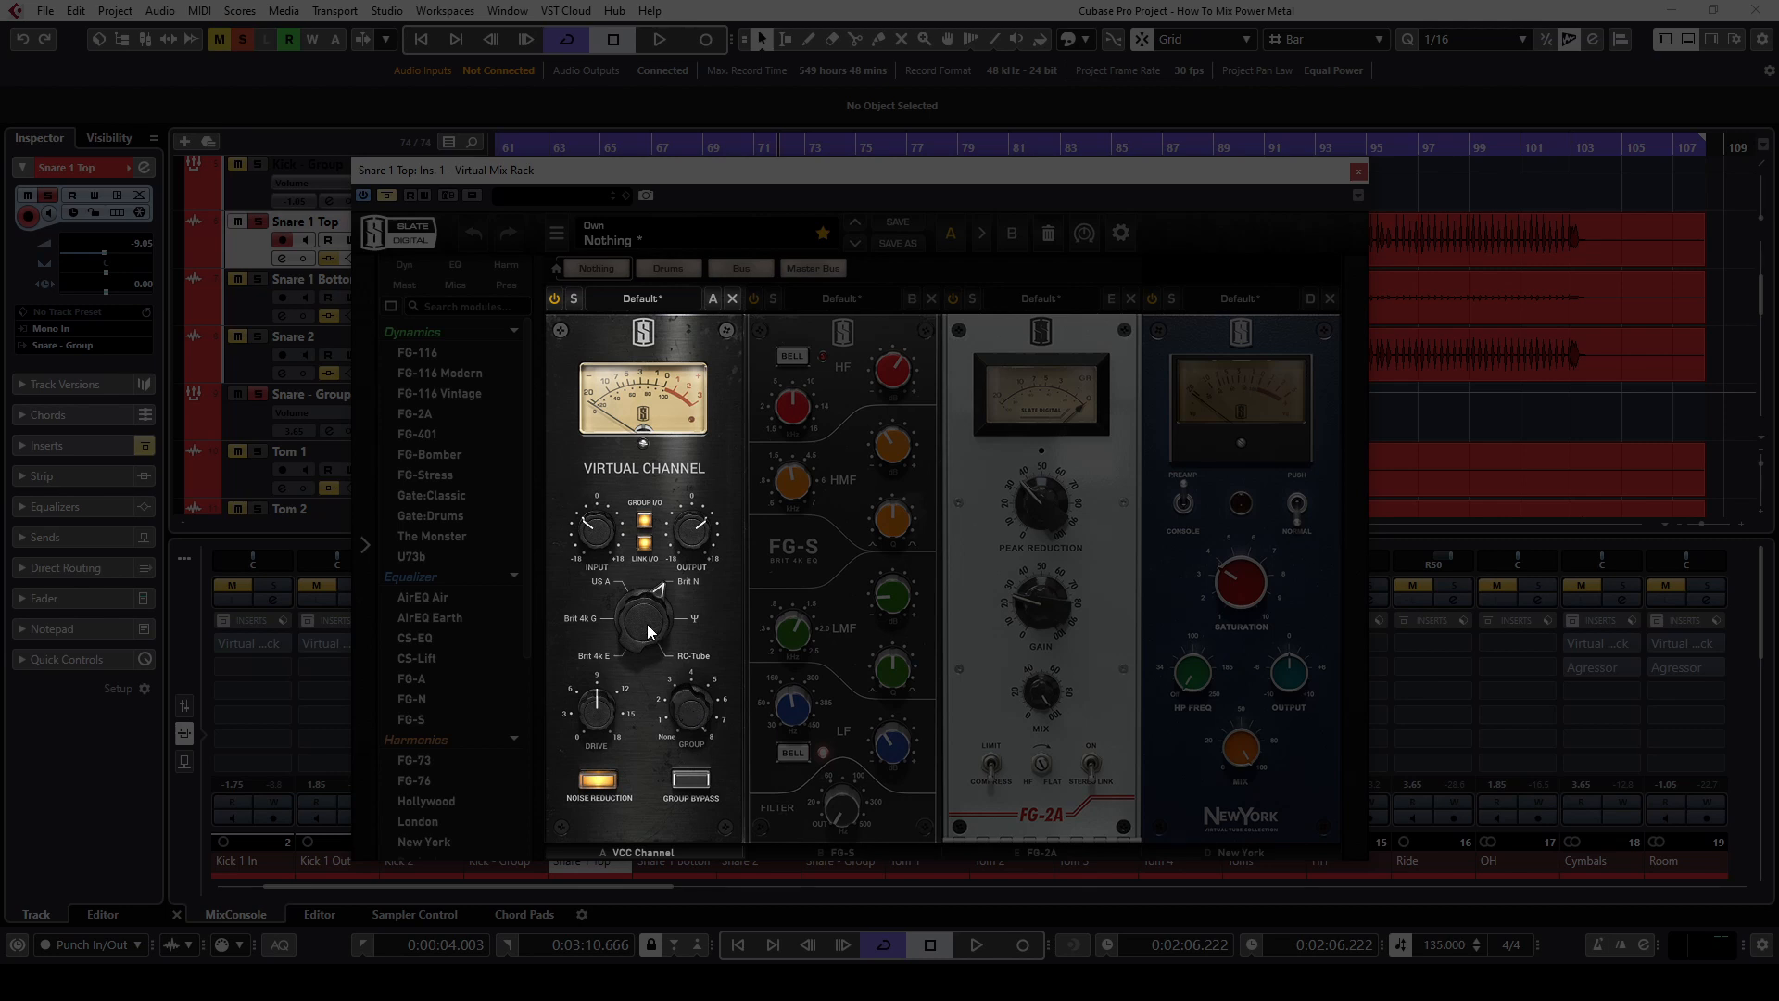
Step: Examine the Virtual Channel, FG-S, FG-2A and New York module settings in the Virtual Mix Rack on Snare 1 Top
mouse_move(602, 710)
mouse_move(597, 536)
click(924, 335)
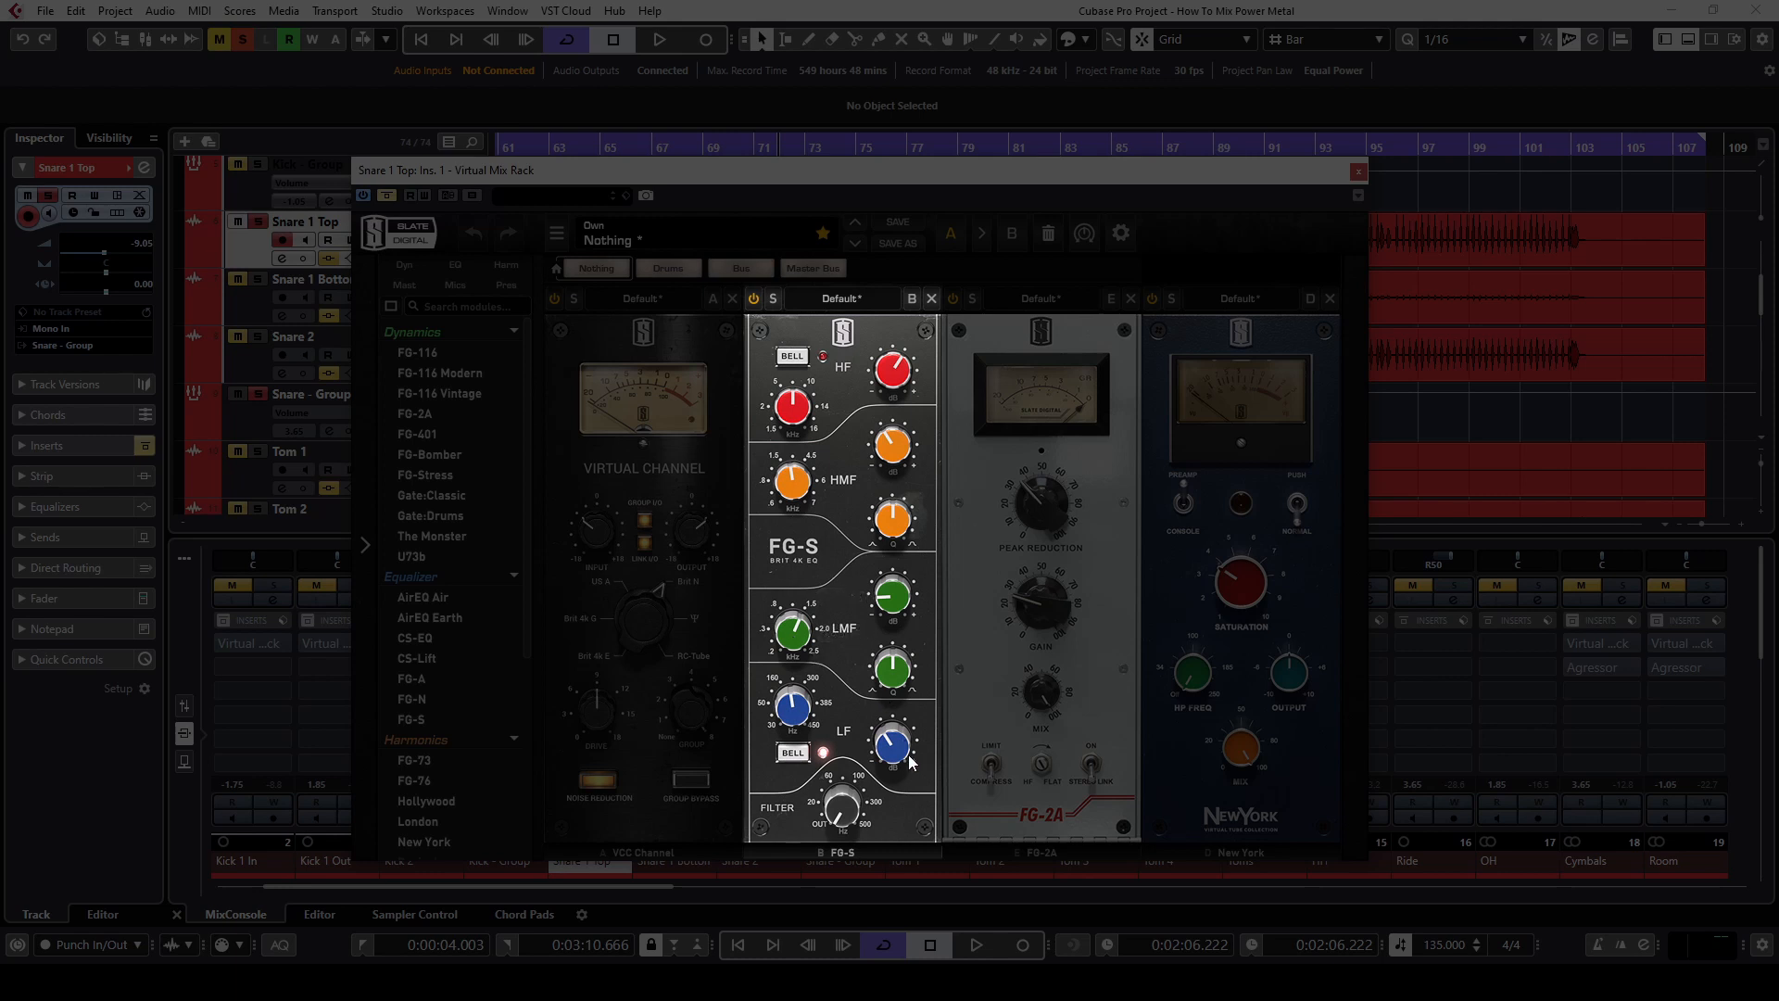
mouse_move(795, 717)
click(1122, 591)
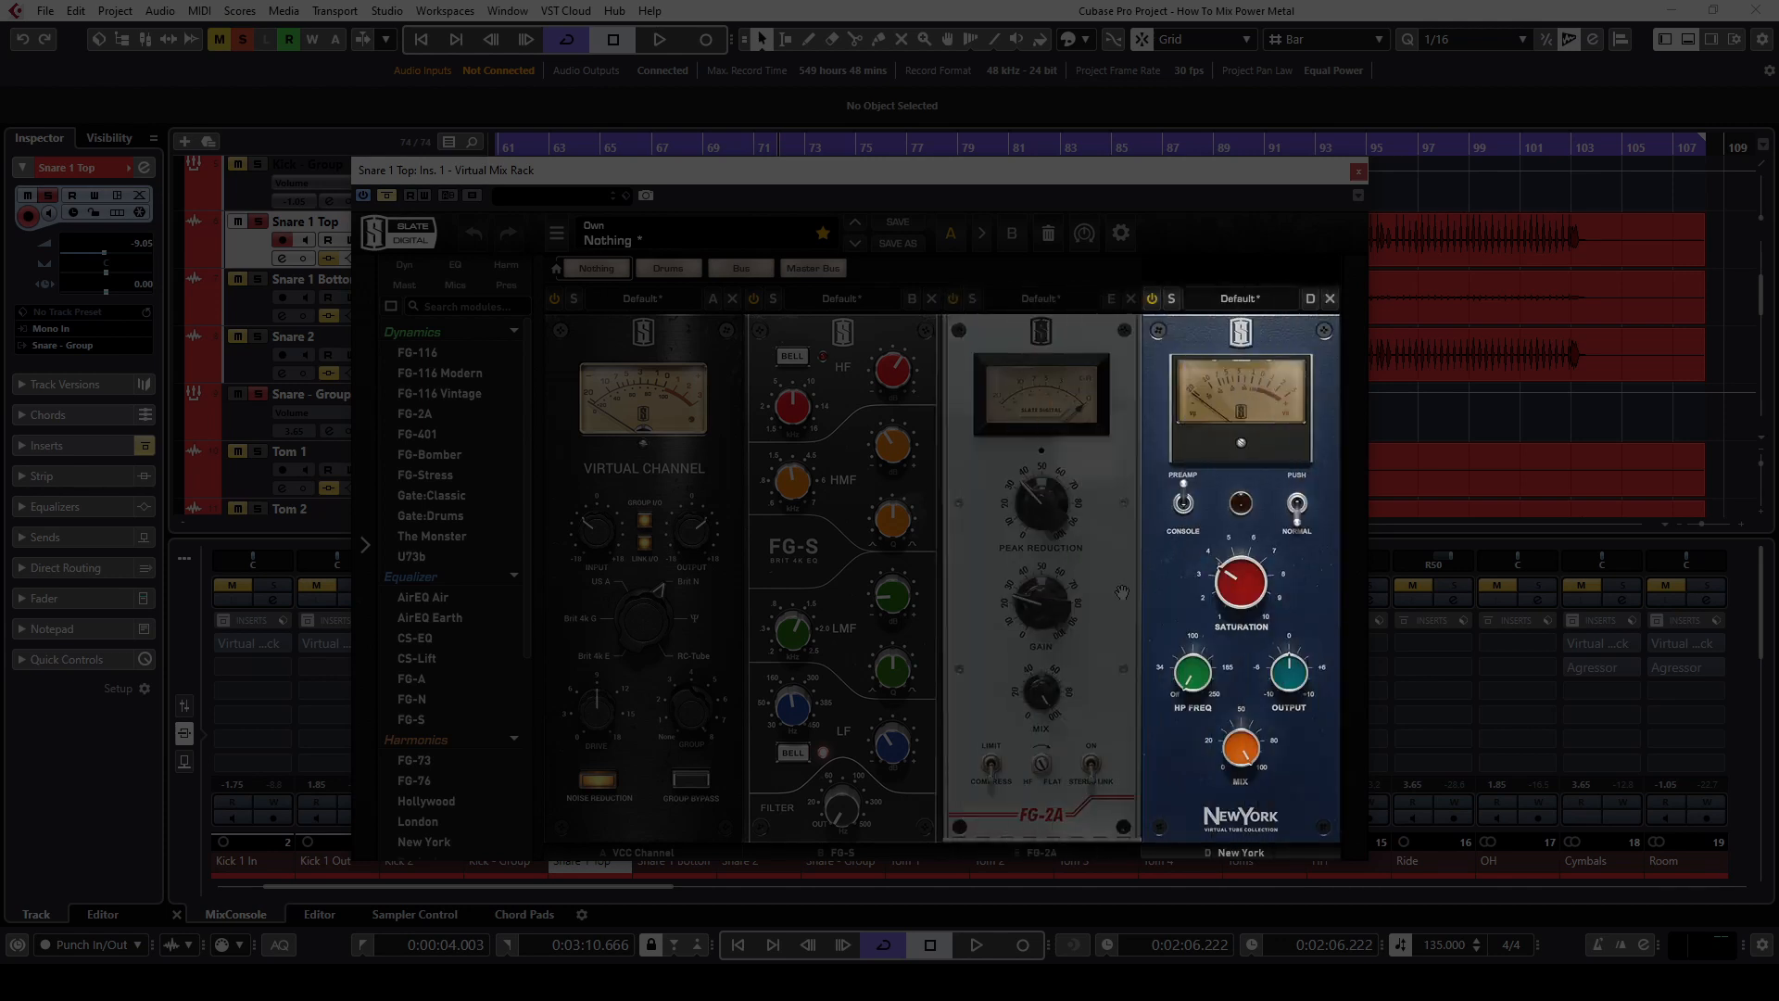
mouse_move(1247, 584)
Step: Play Snare 1 Top and compare its sound with the Virtual Mix Rack bypassed and active
key(space)
click(387, 197)
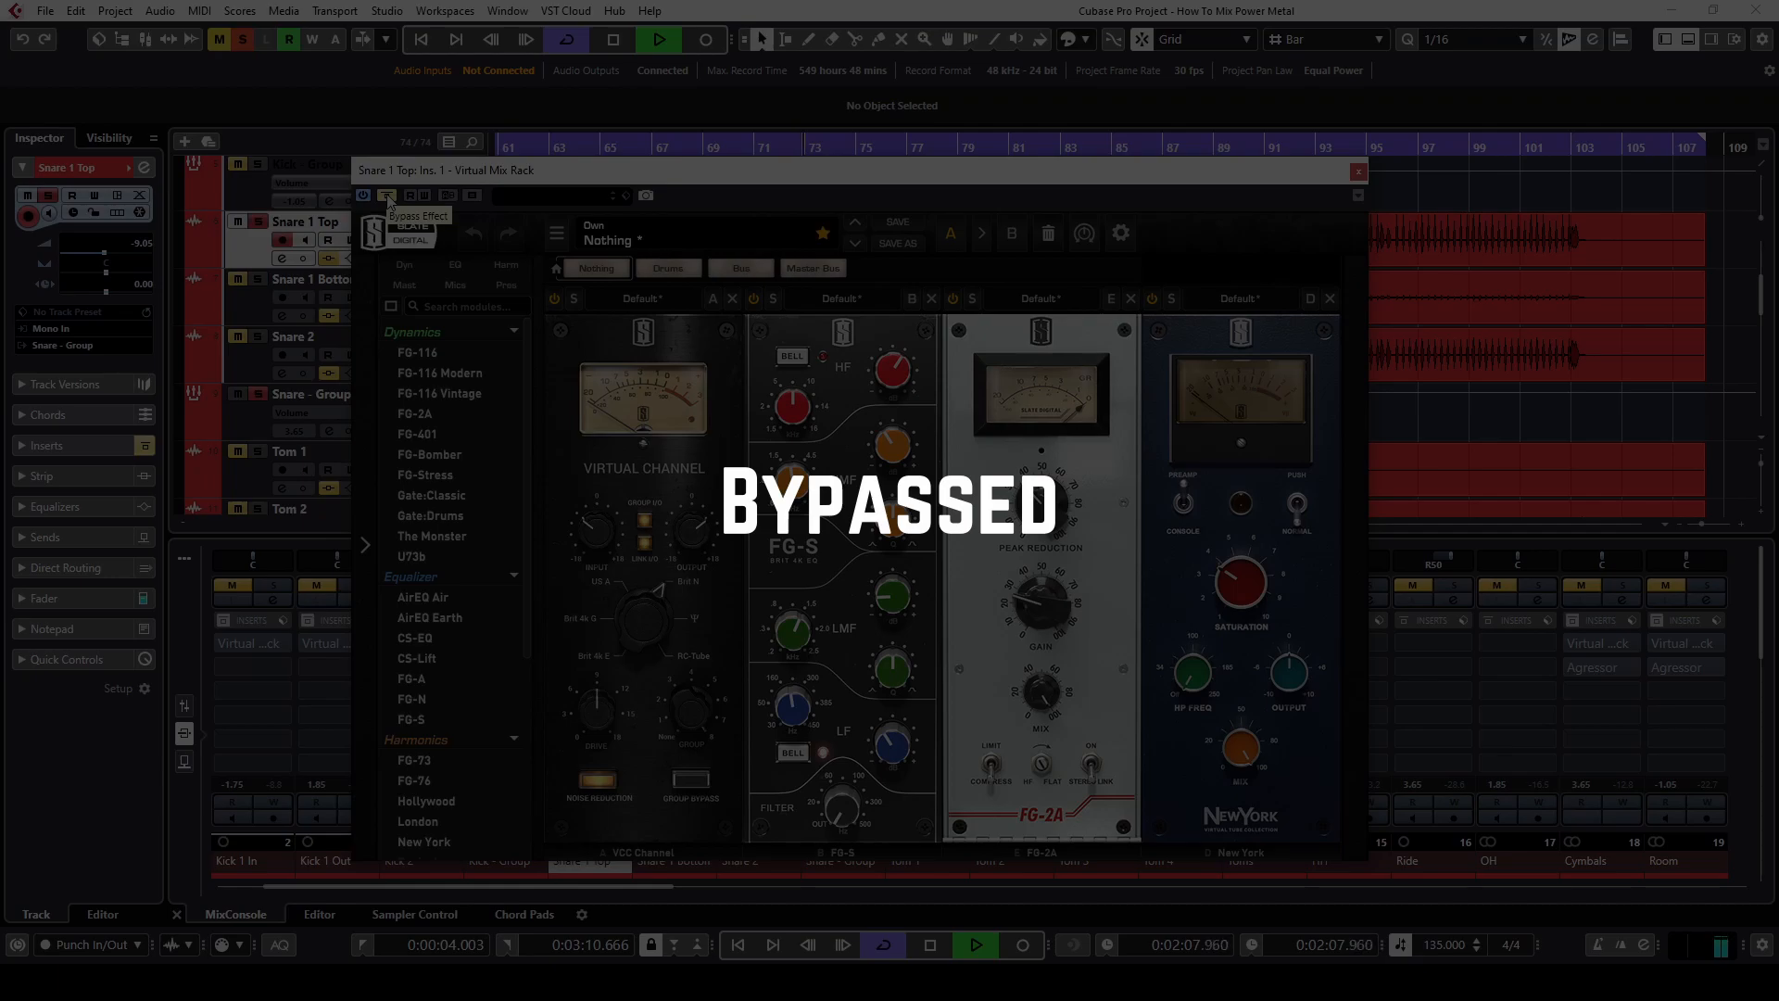
click(388, 197)
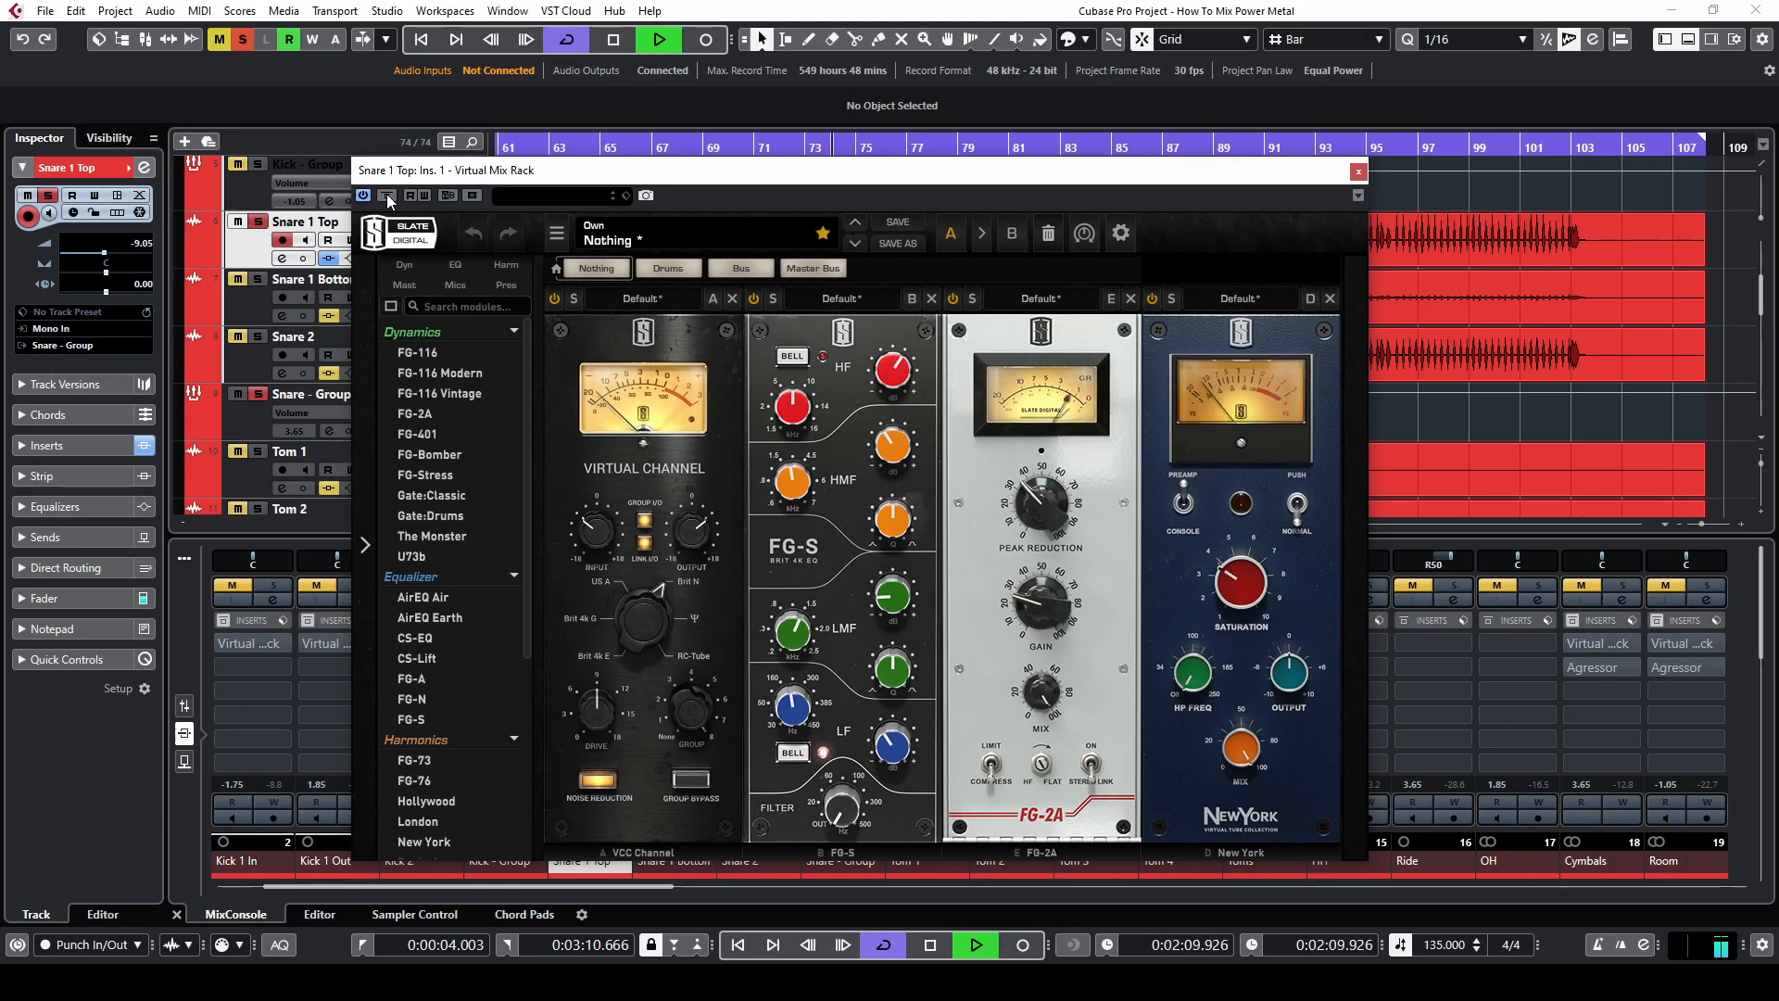
click(387, 197)
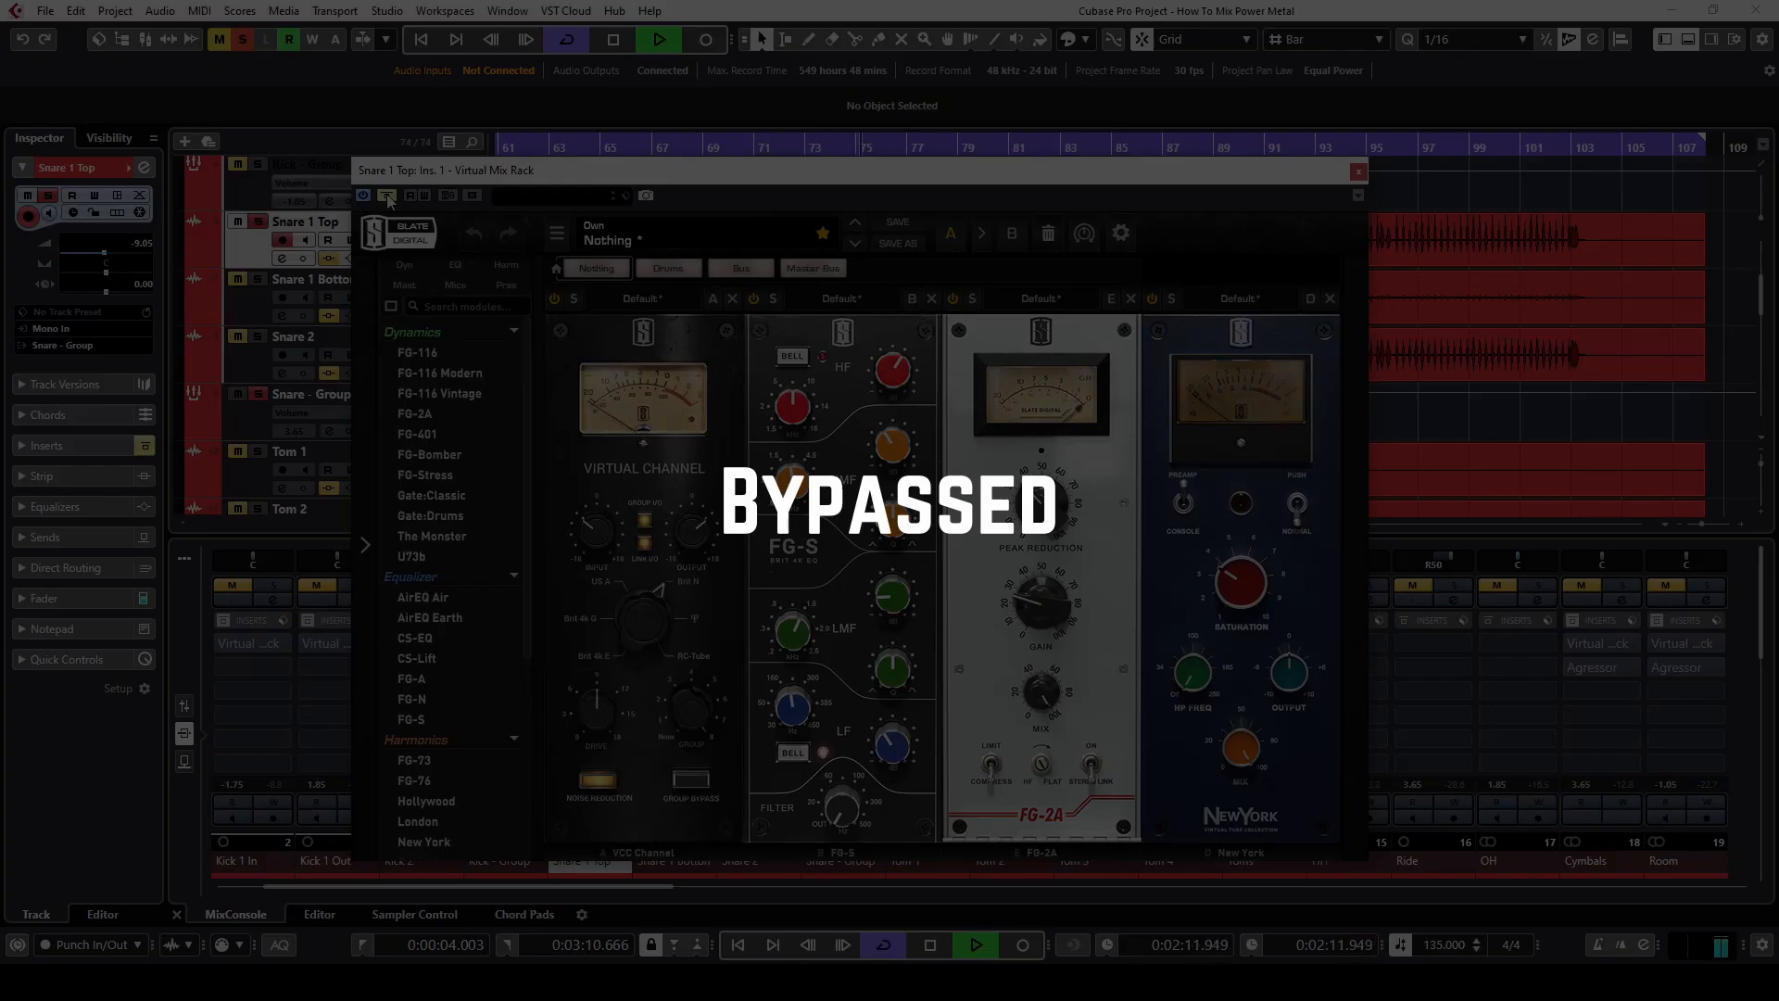
click(387, 196)
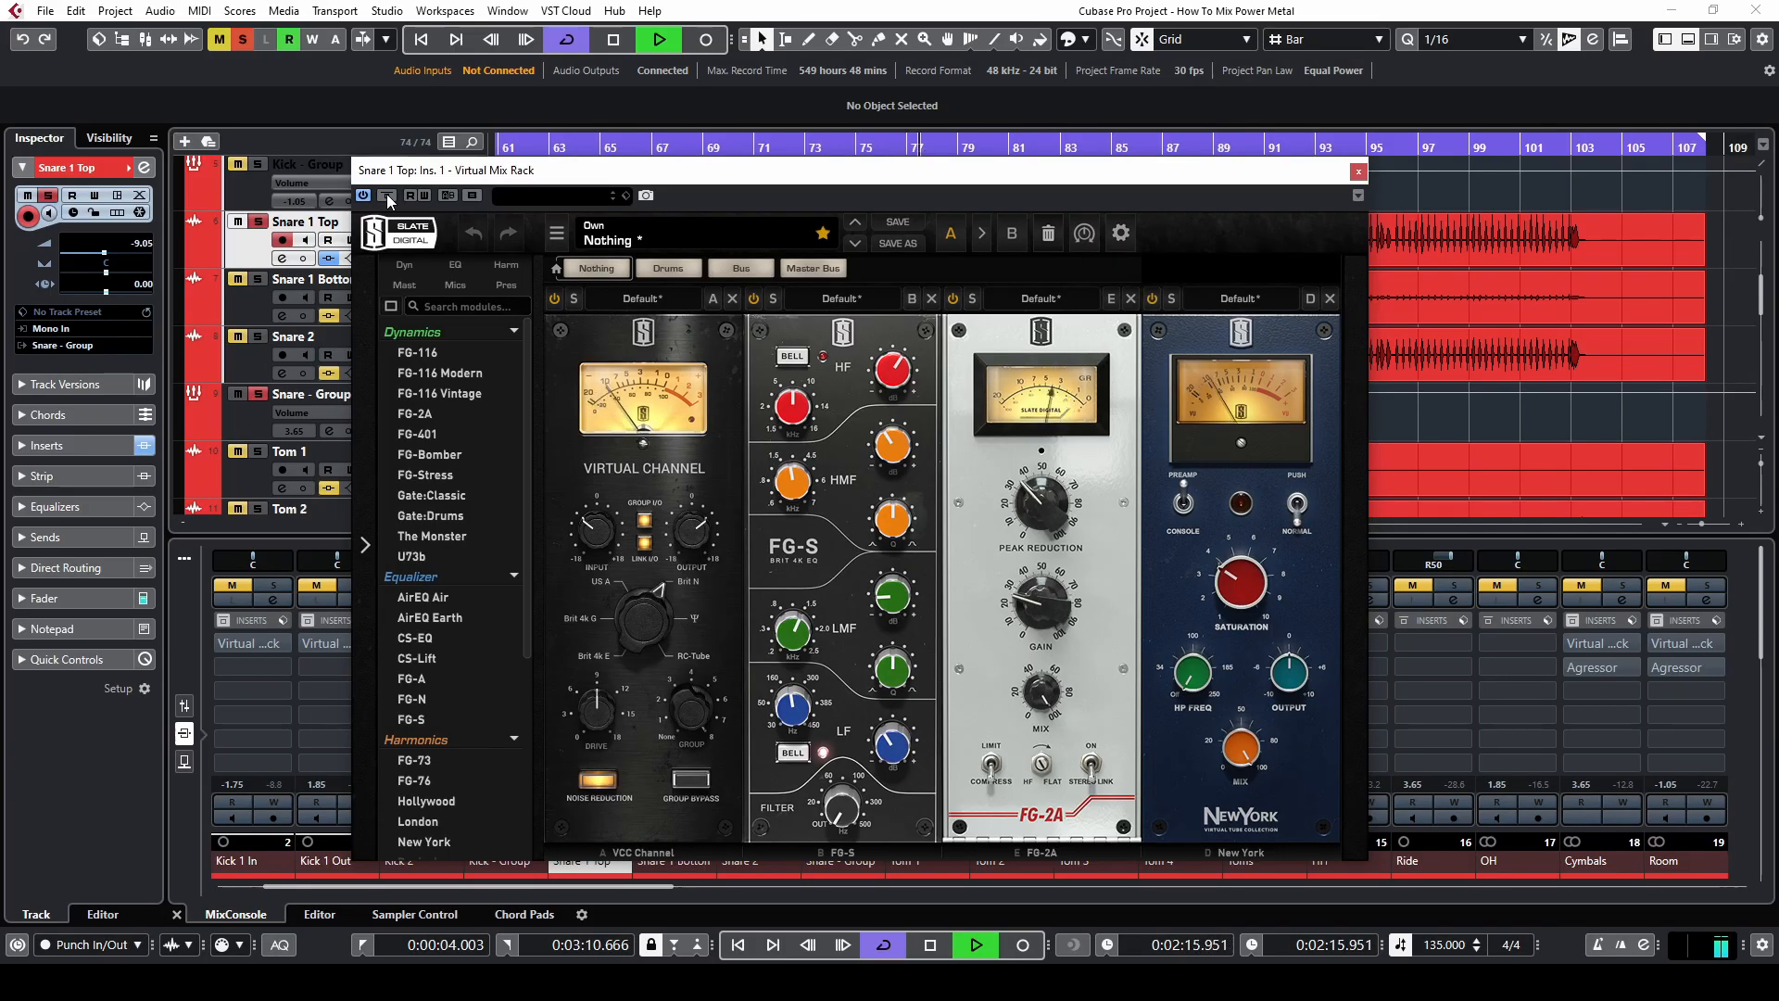
click(387, 196)
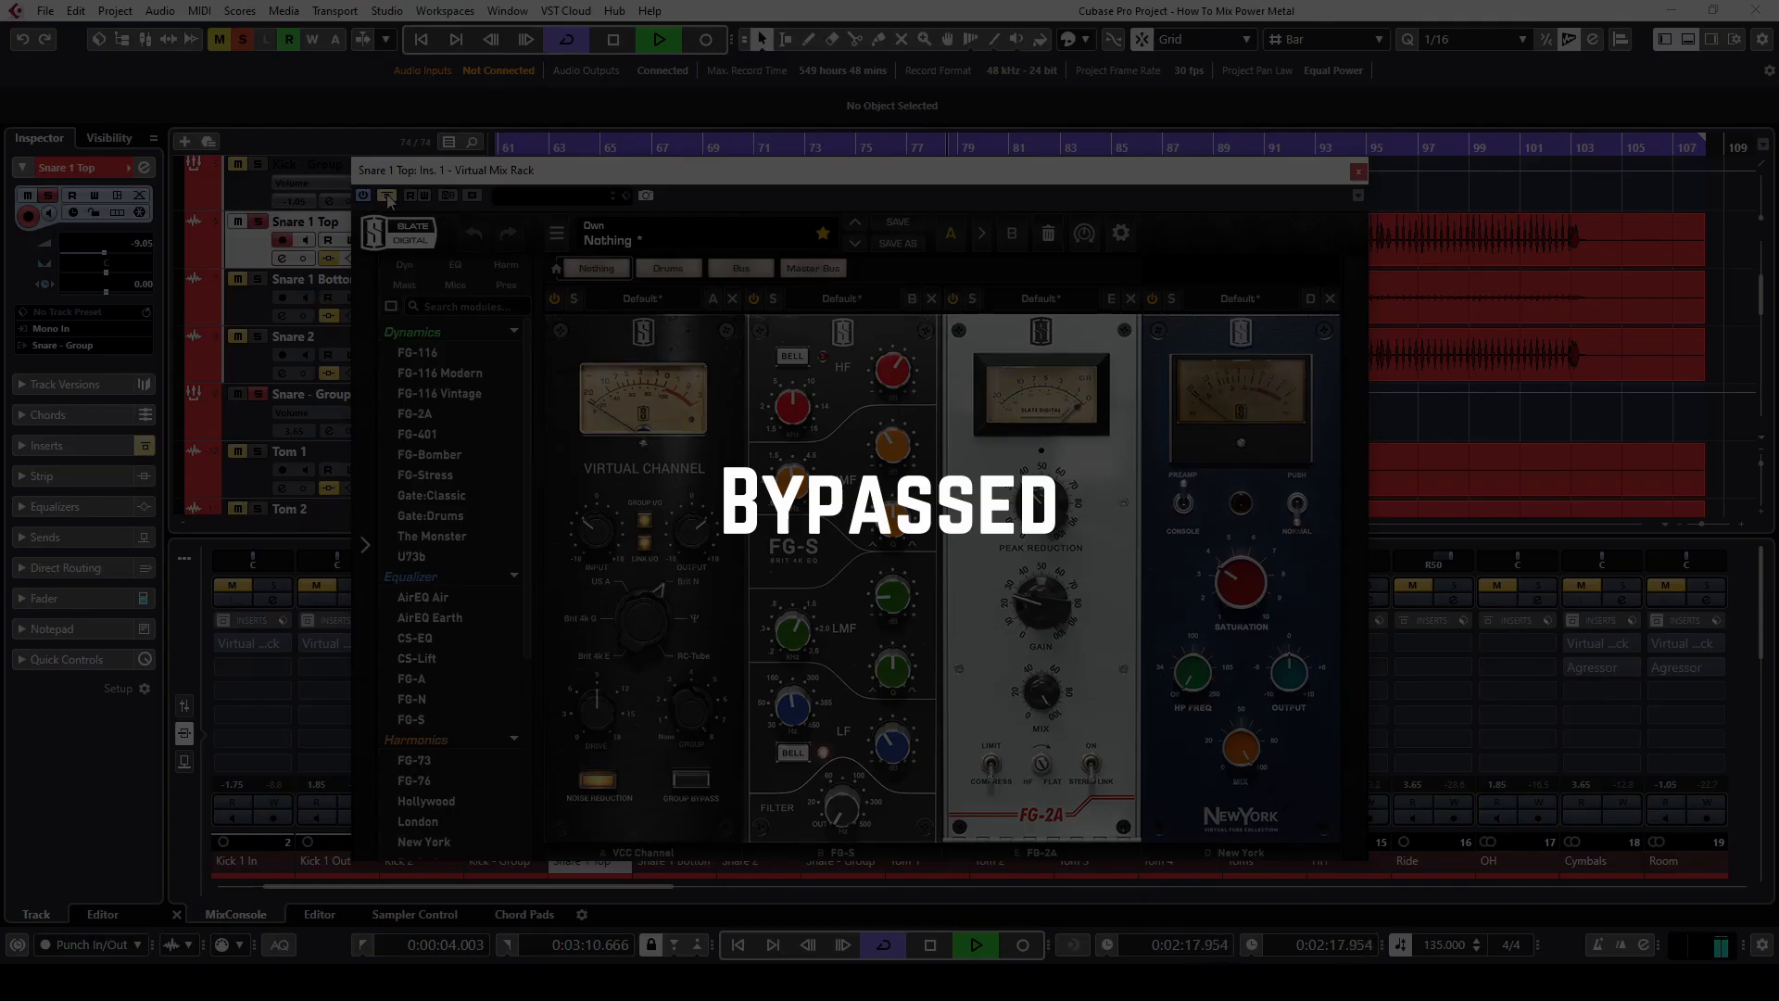
click(387, 196)
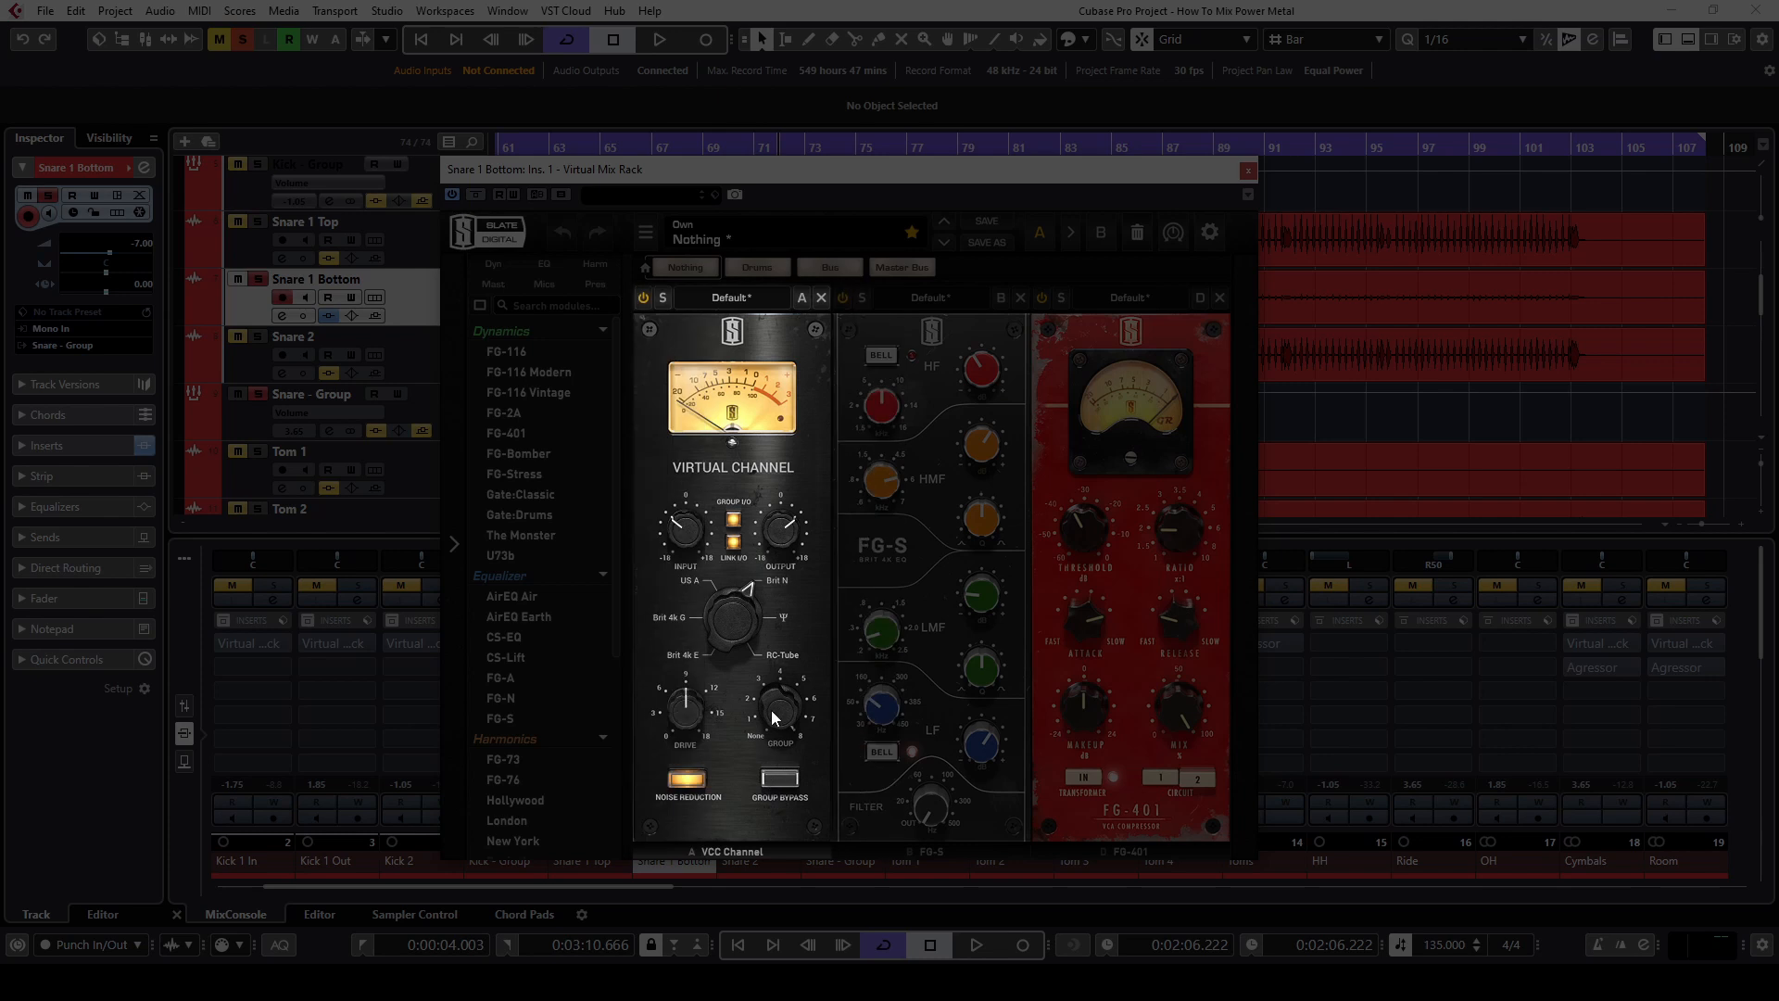
Step: Examine the Virtual Channel, FG-S equalizer bands and FG-401 compressor settings in the Virtual Mix Rack on Snare 1 Bottom
mouse_move(778, 712)
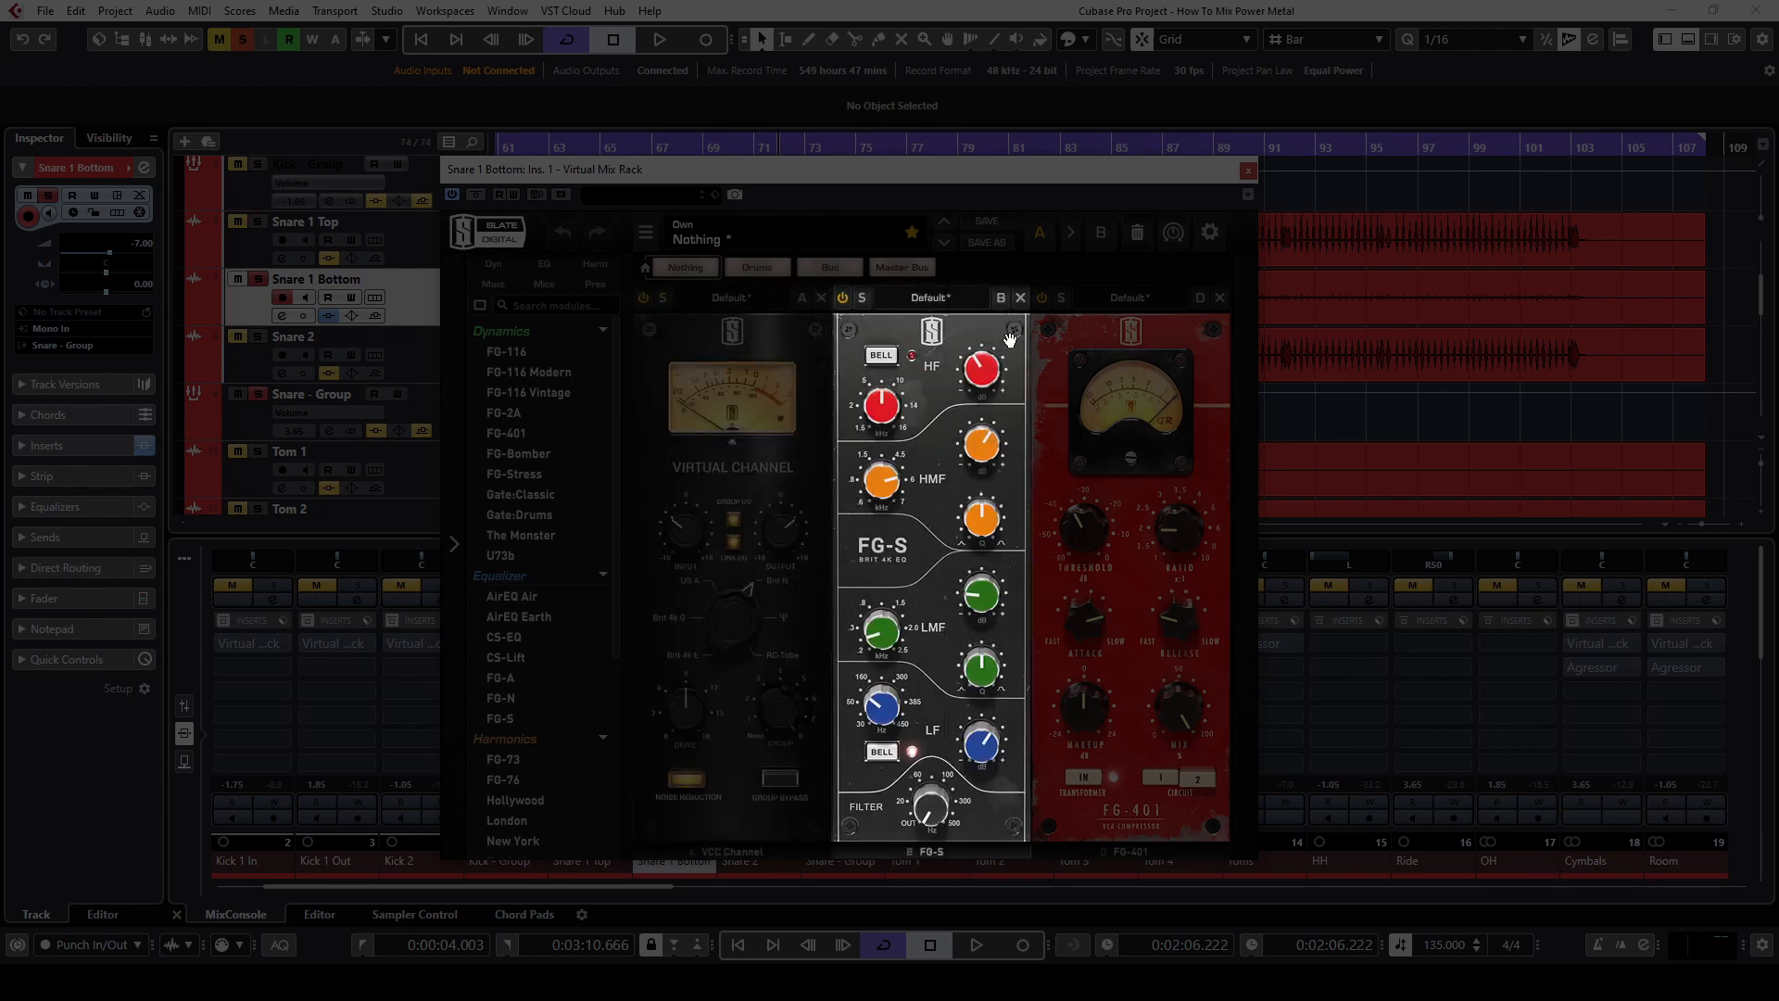
mouse_move(880, 407)
mouse_move(984, 449)
mouse_move(883, 480)
mouse_move(986, 605)
mouse_move(890, 640)
mouse_move(980, 750)
mouse_move(887, 713)
click(1127, 659)
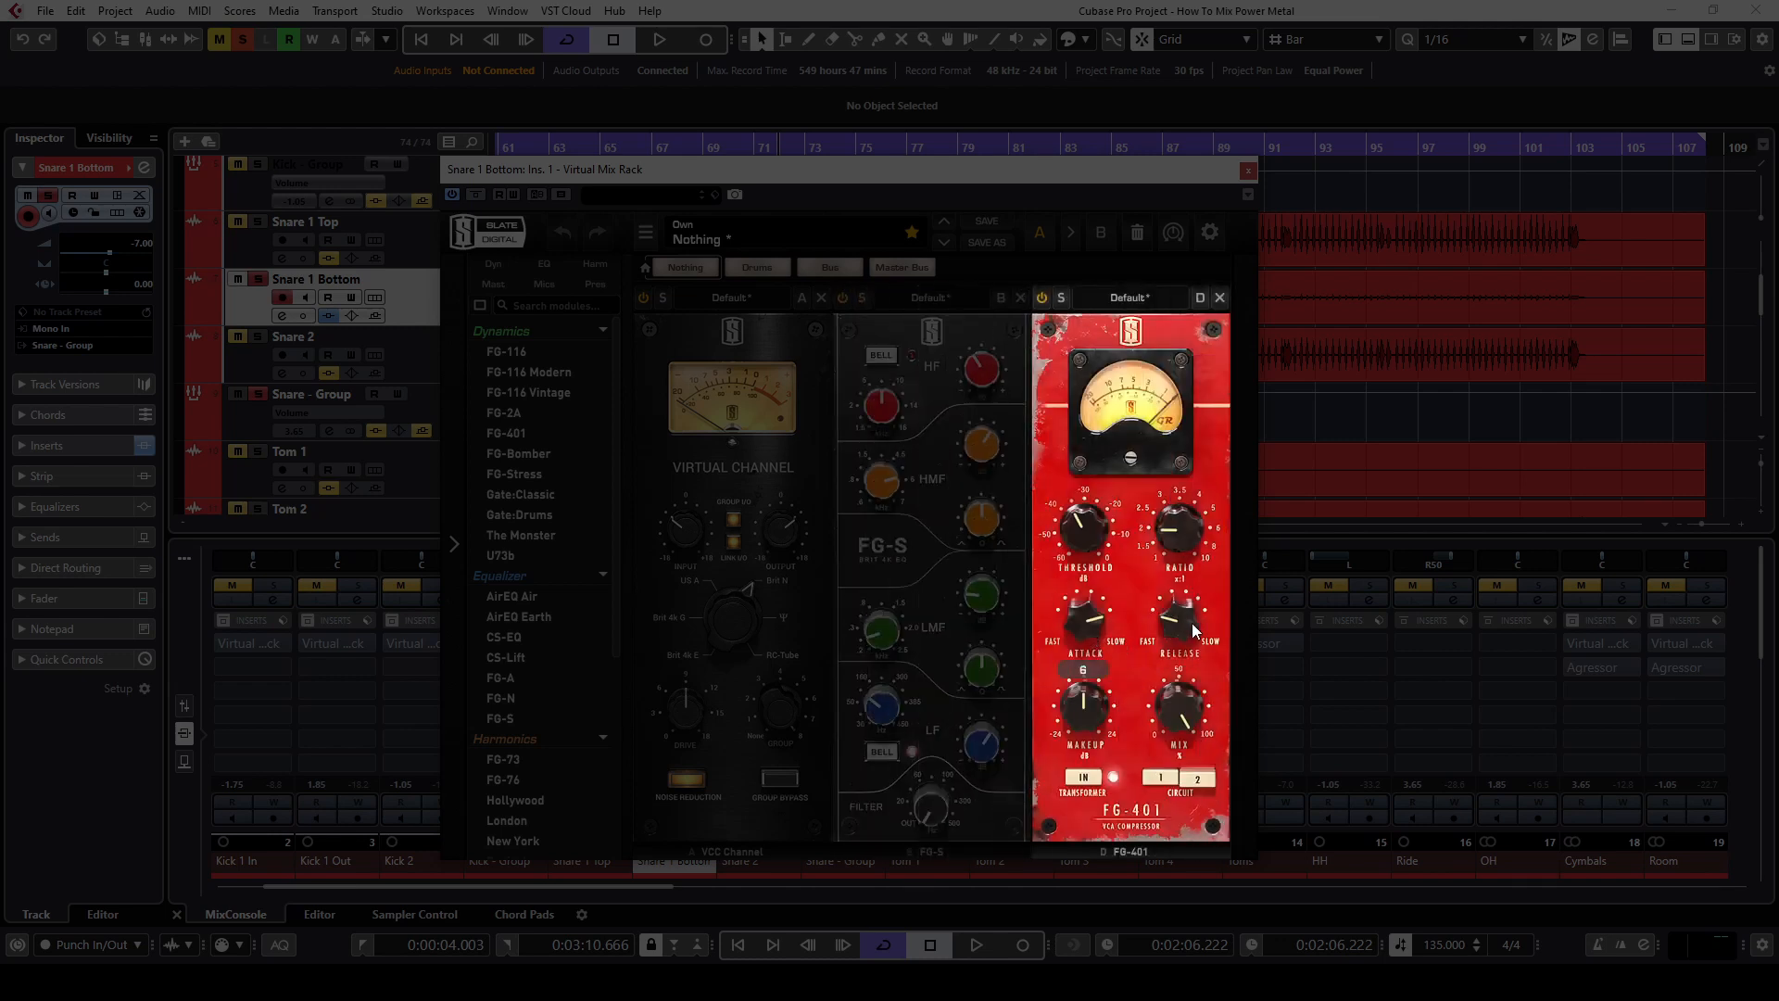
mouse_move(1191, 622)
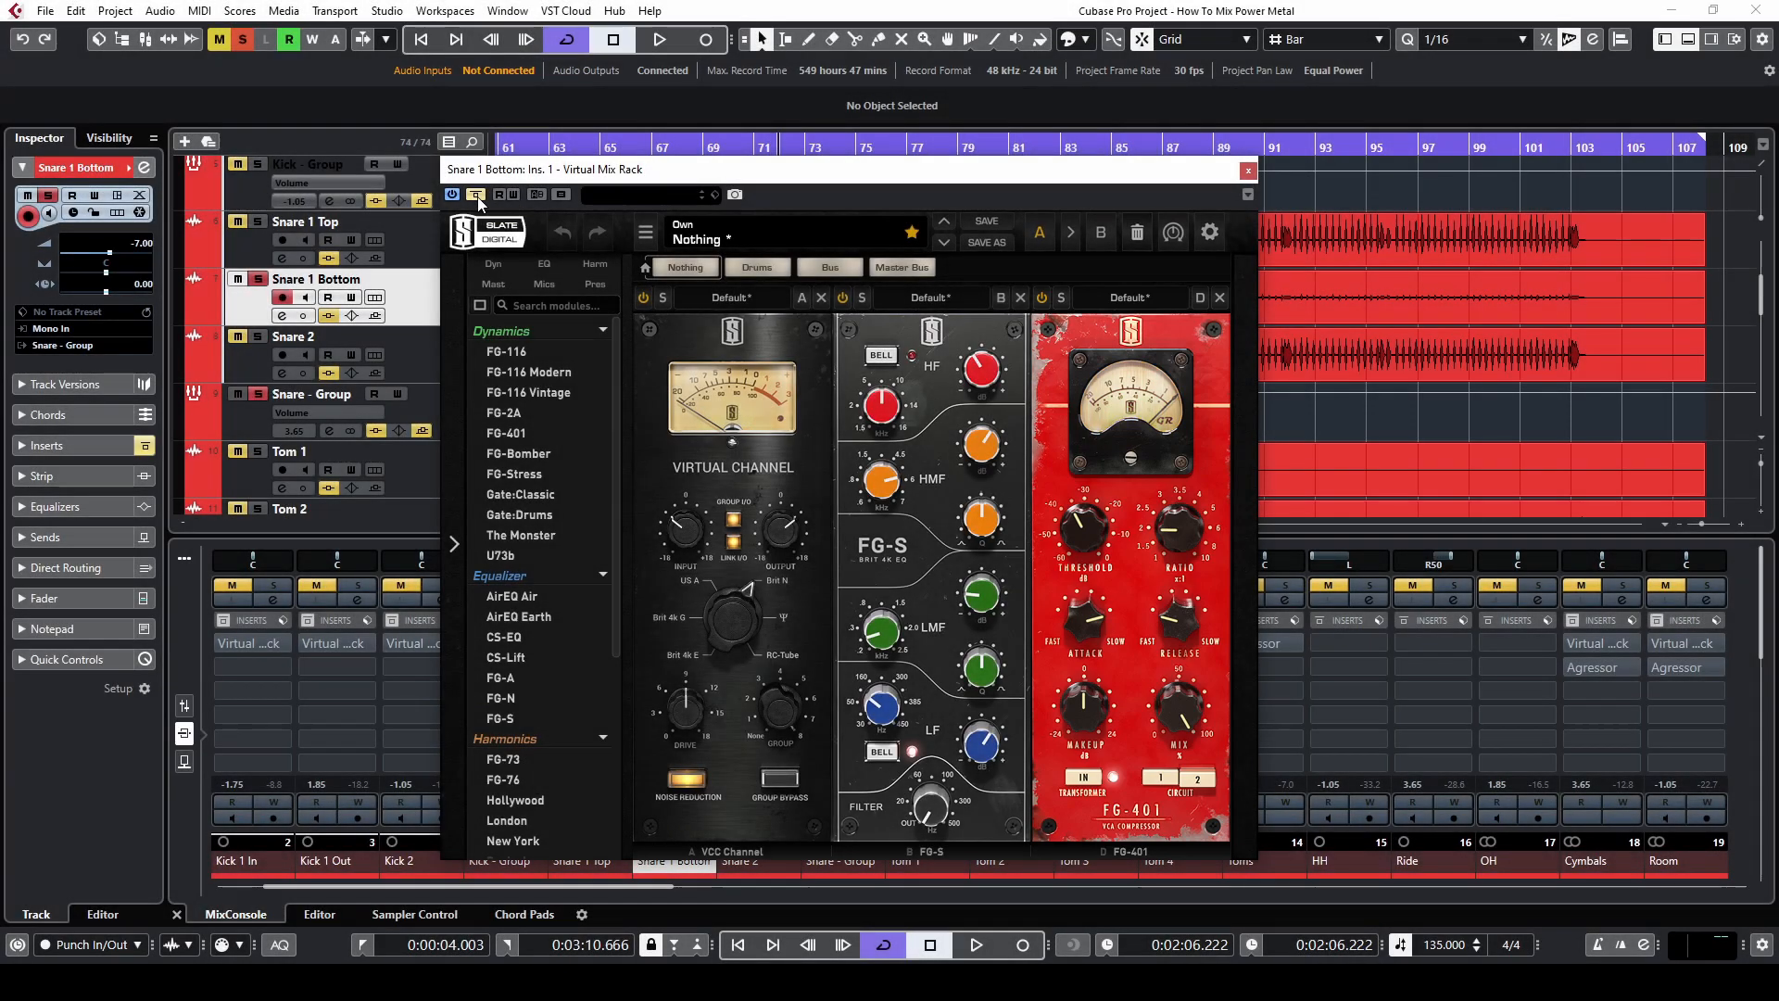
Step: Play Snare 1 Bottom and compare its sound with the Virtual Mix Rack bypassed and active
click(476, 196)
key(space)
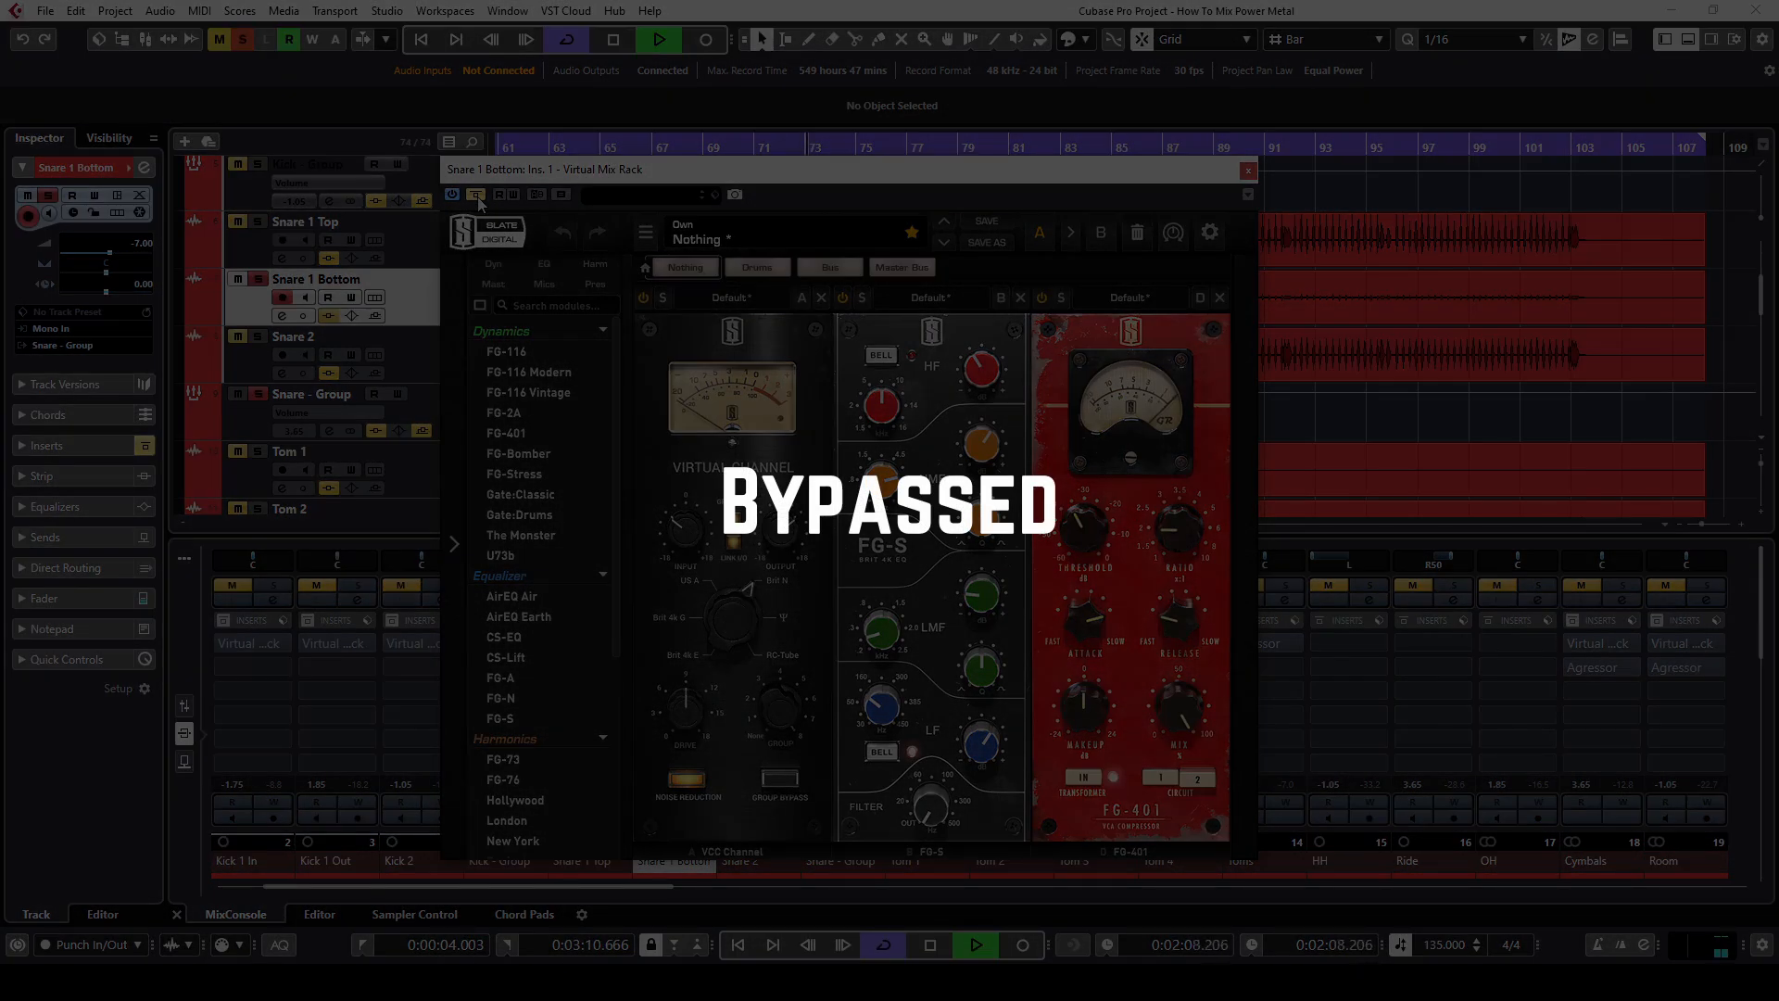
click(476, 196)
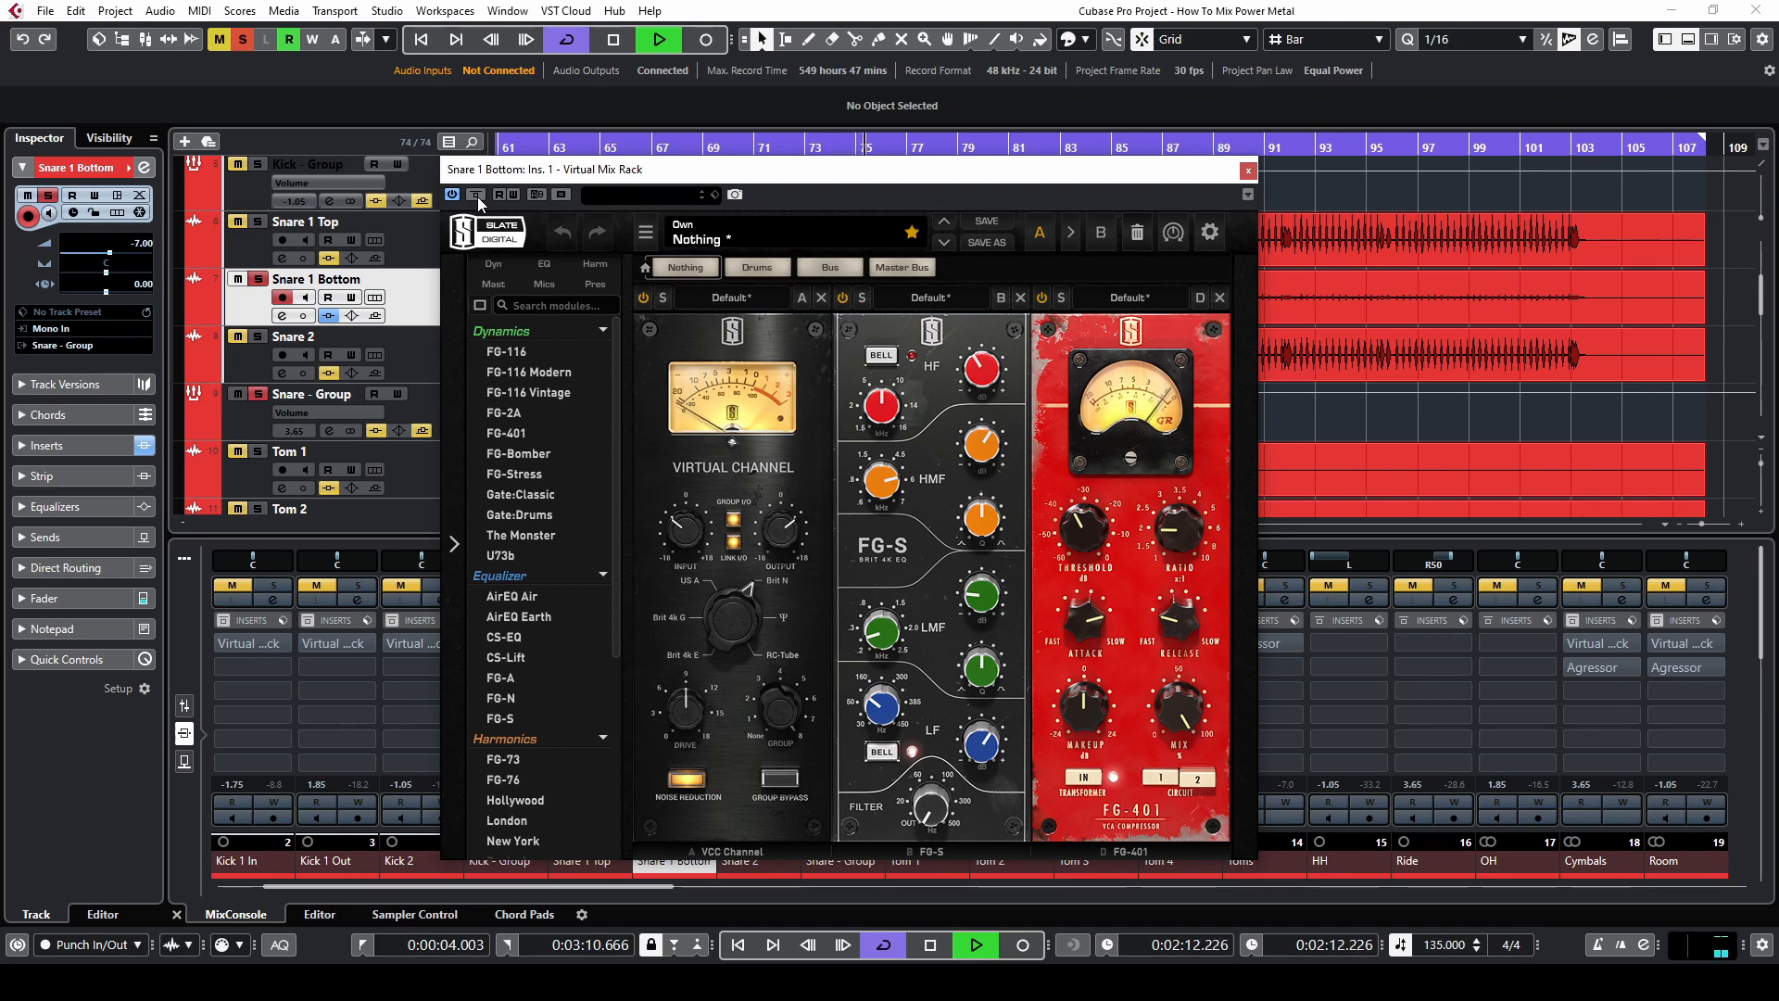
click(477, 195)
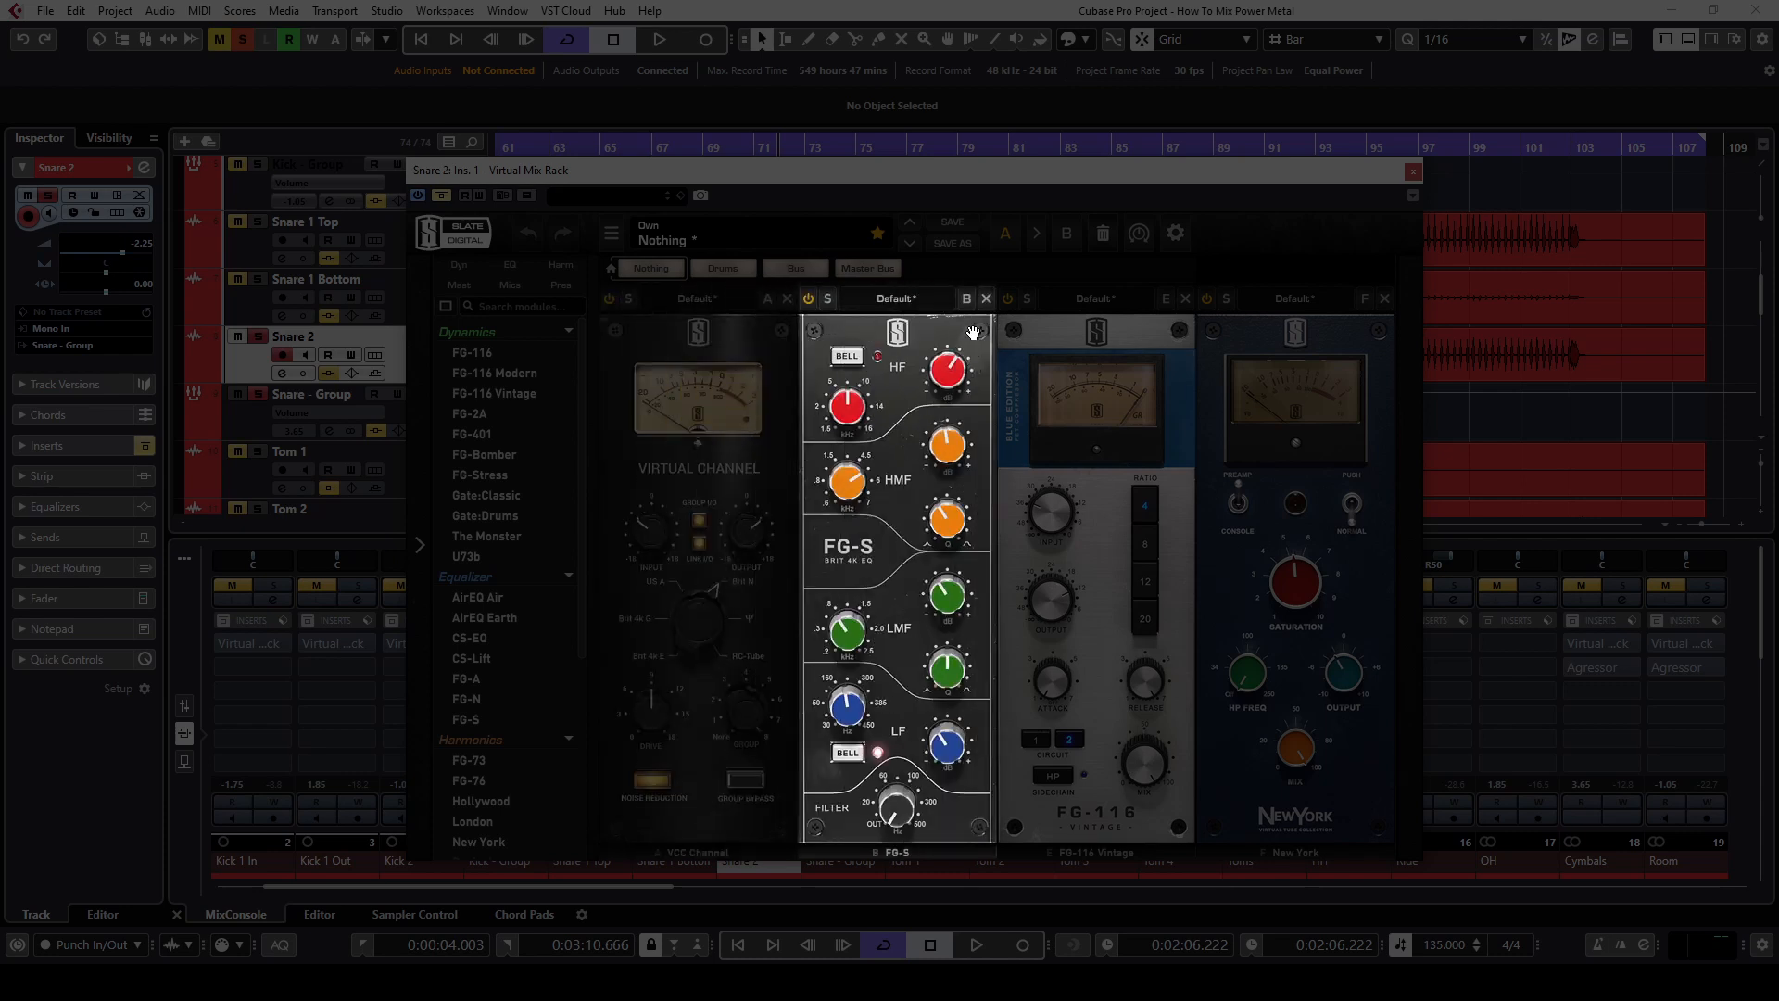
Step: Examine the FG-S, FG-116 Vintage and New York settings in Snare 2's Virtual Mix Rack, and play the track with the rack bypassed
mouse_move(951, 373)
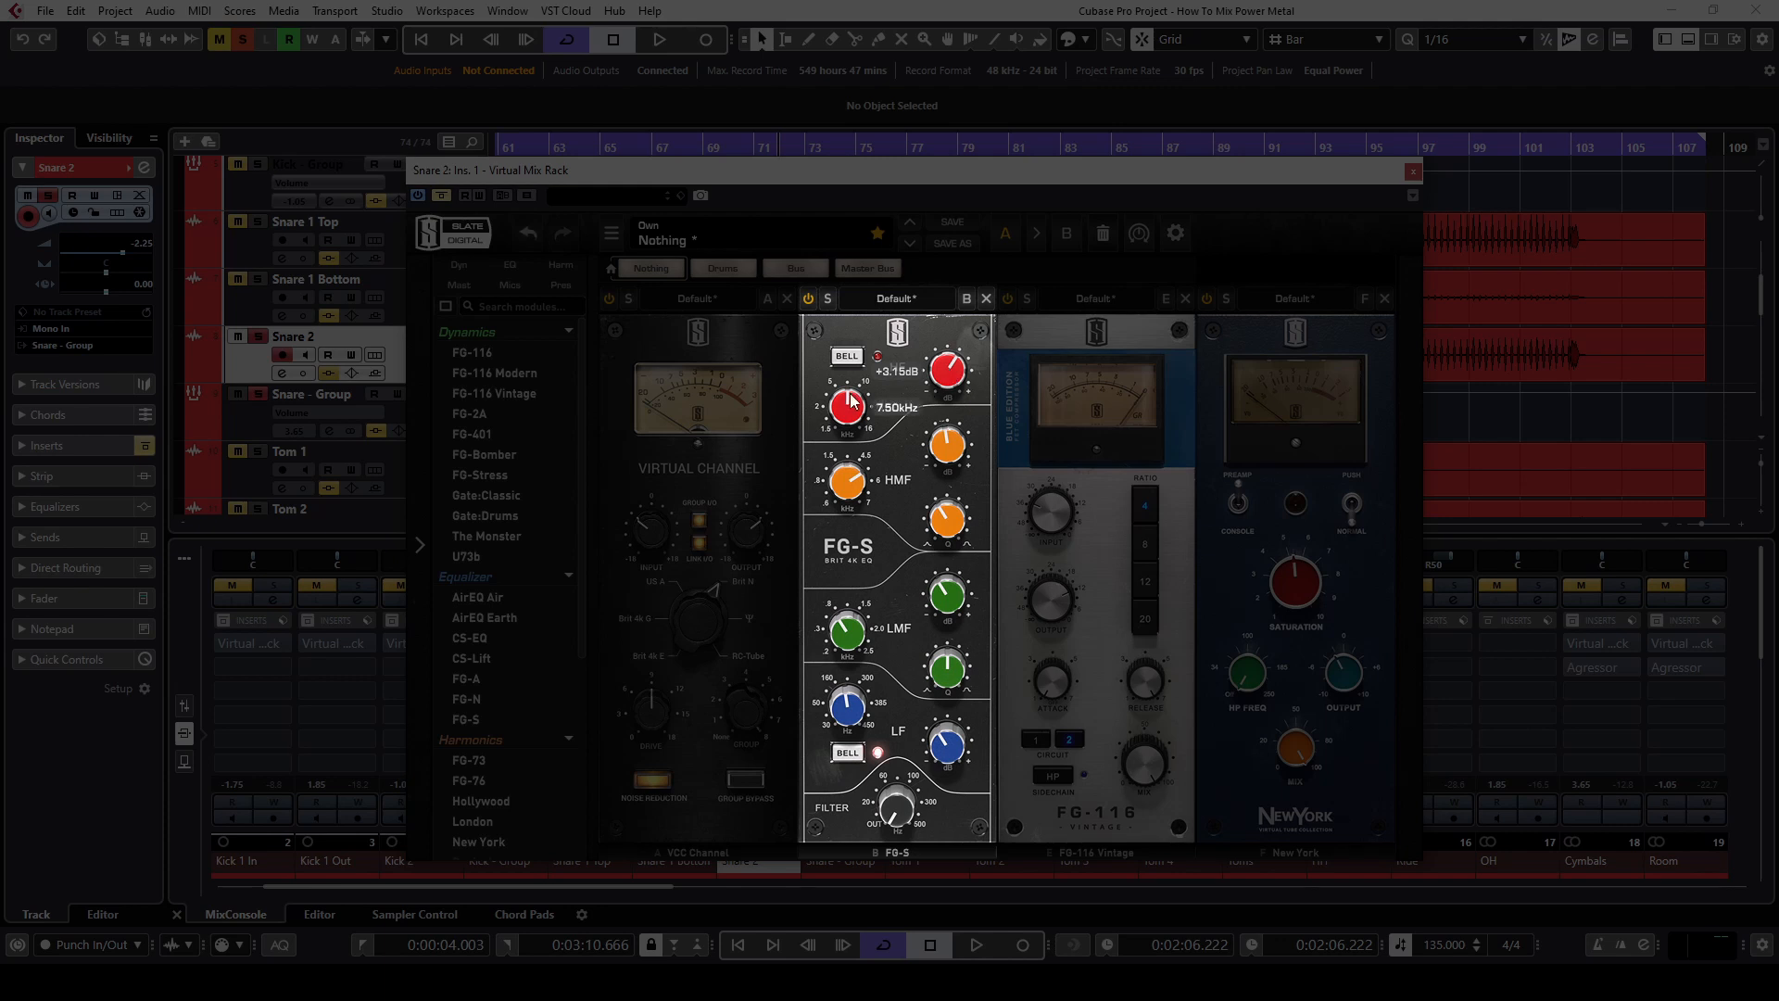
mouse_move(954, 450)
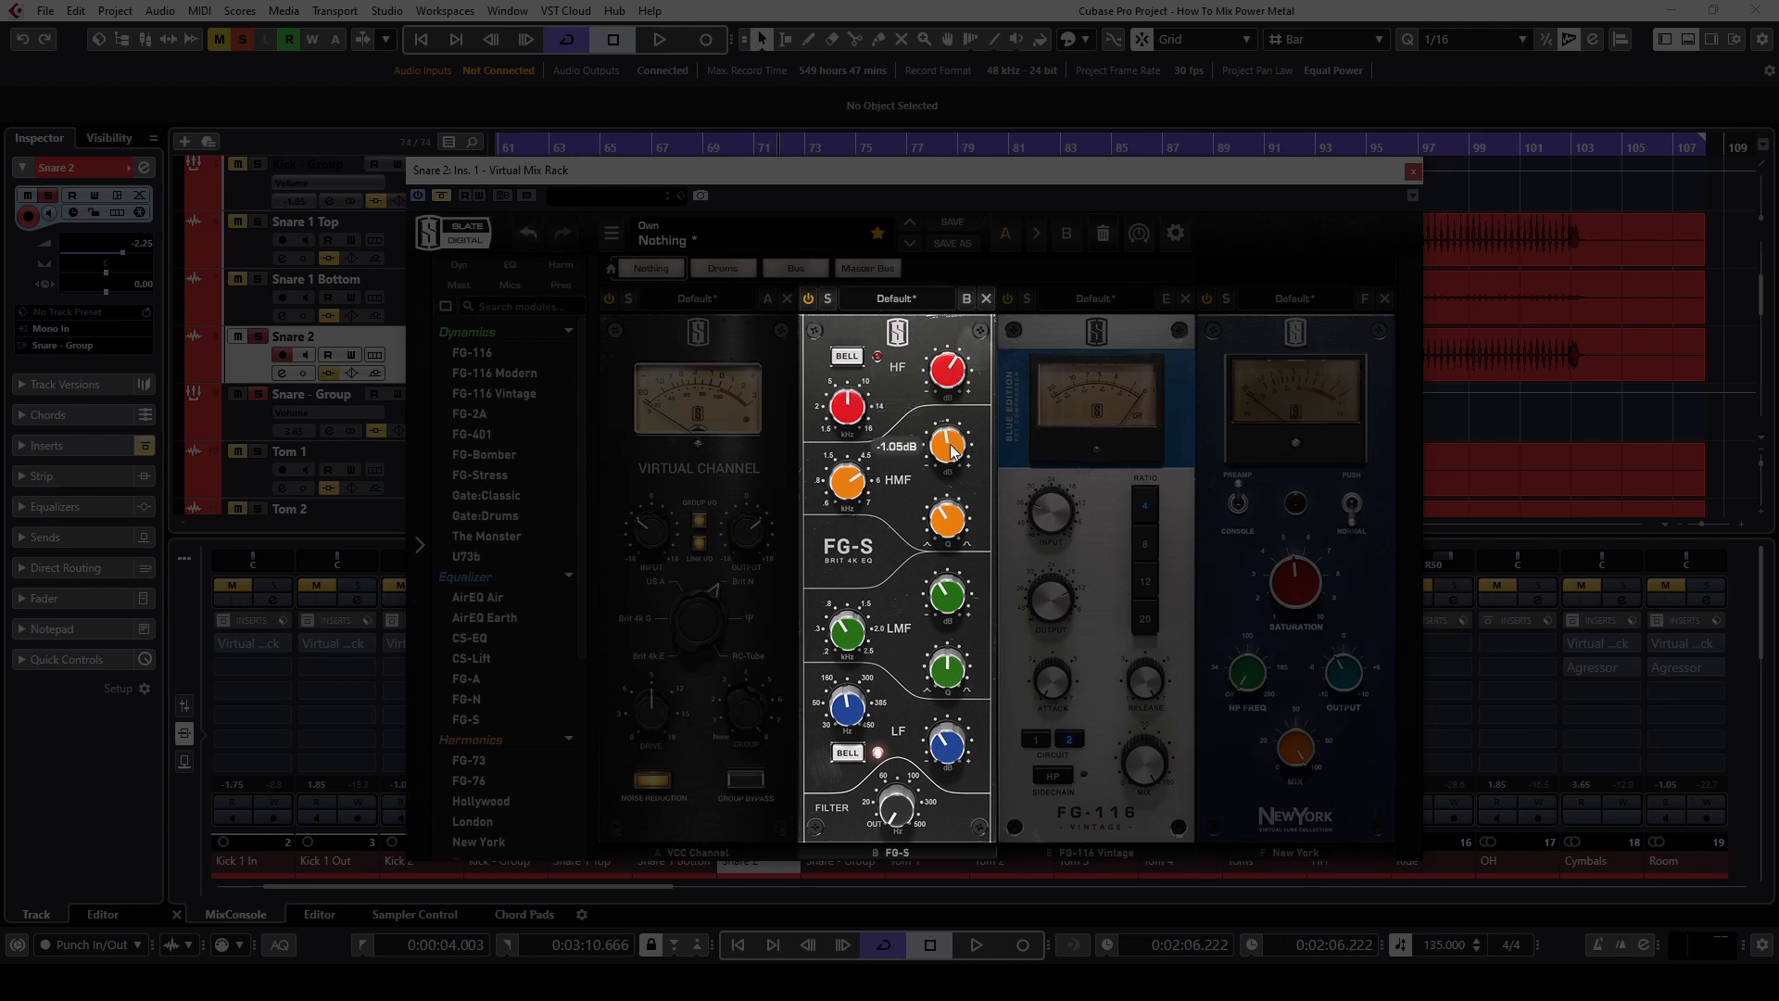
mouse_move(852, 483)
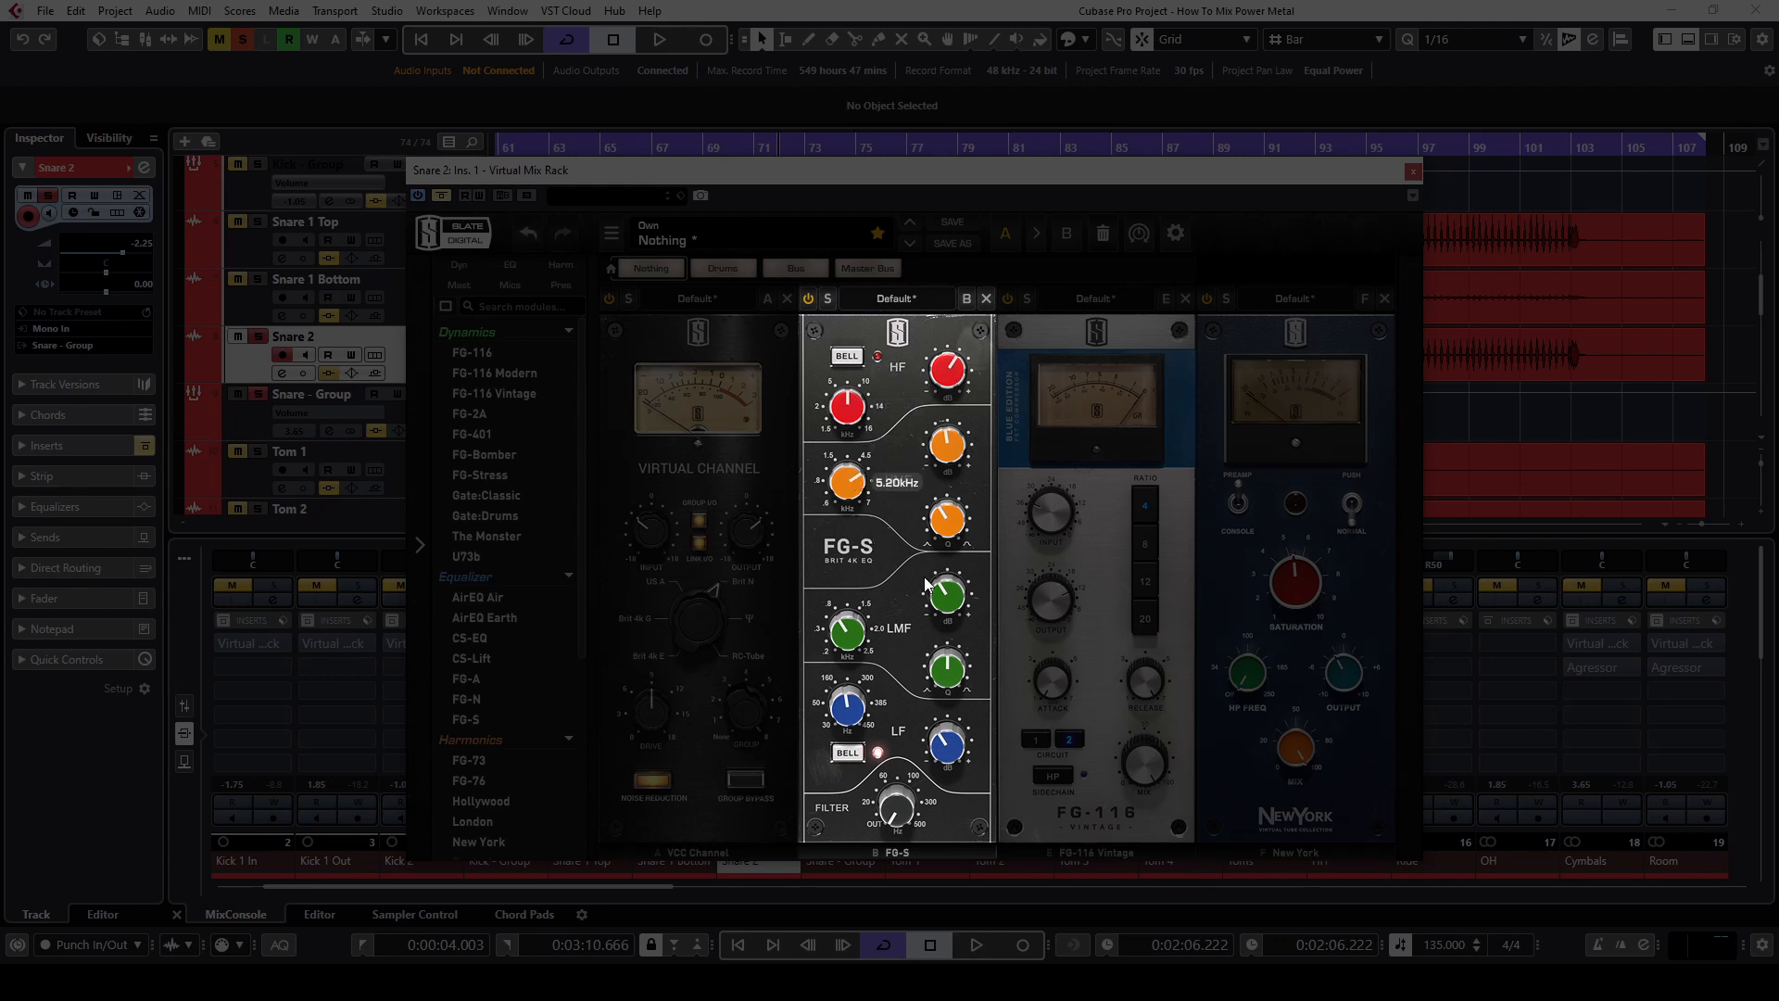
mouse_move(849, 640)
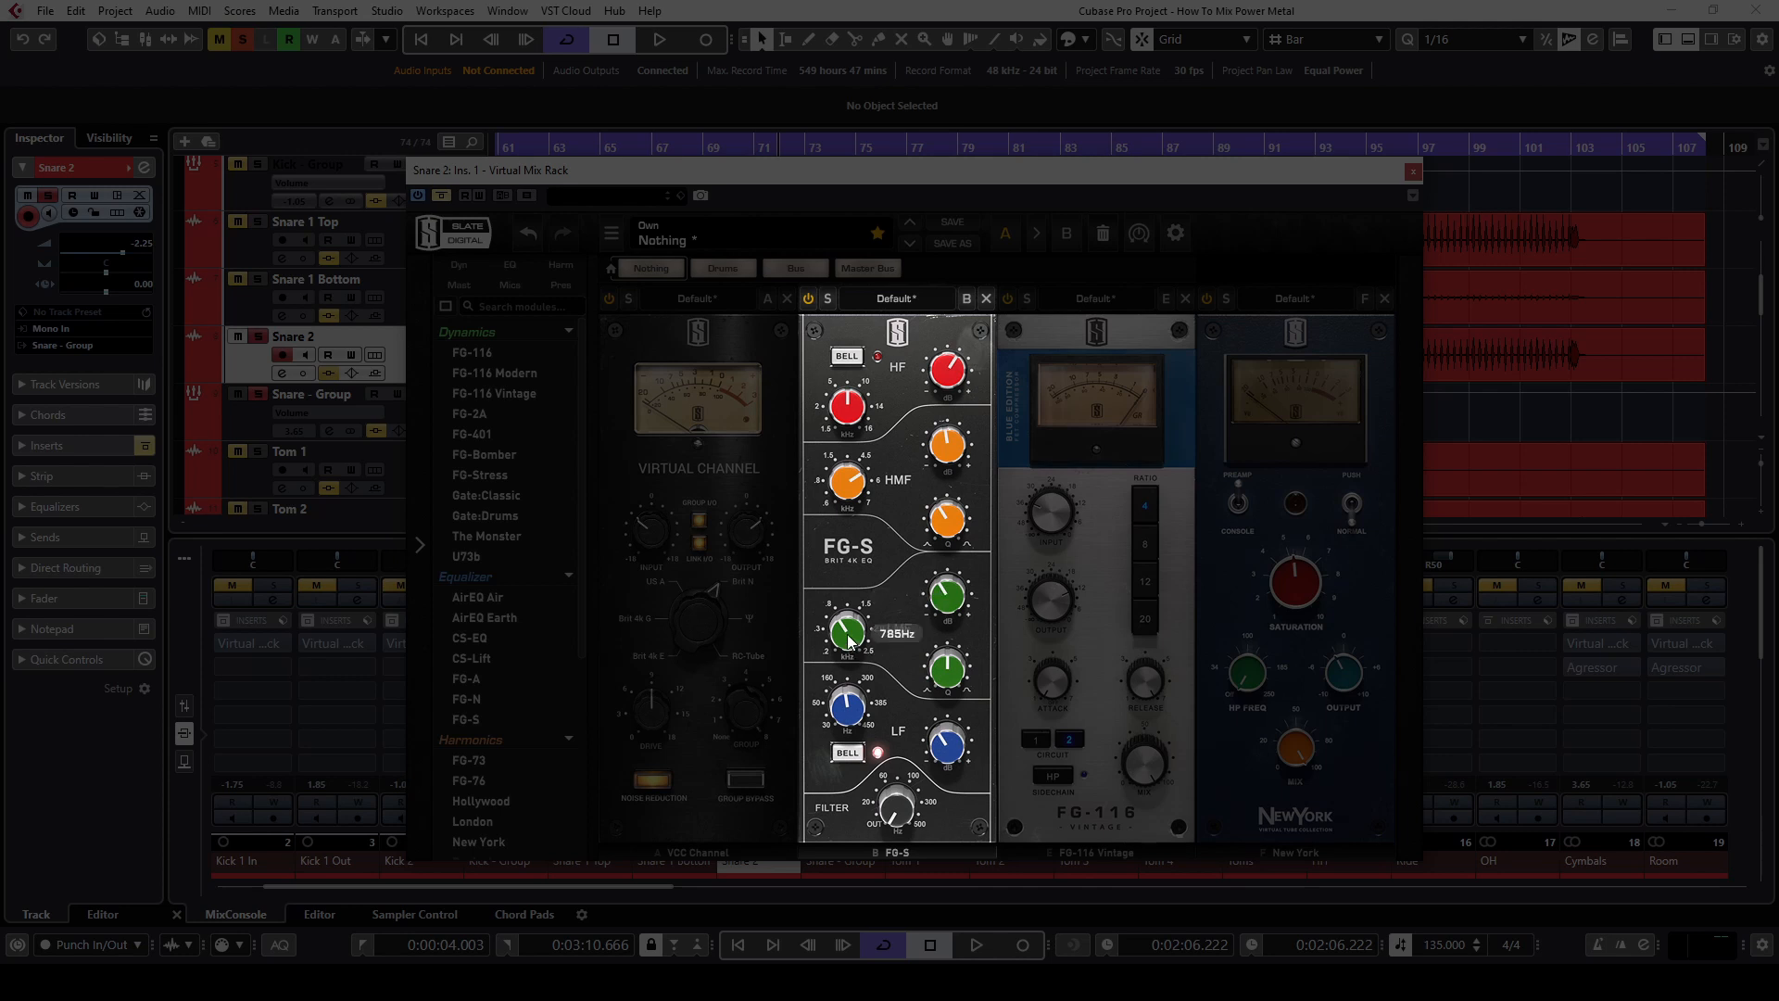
mouse_move(947, 749)
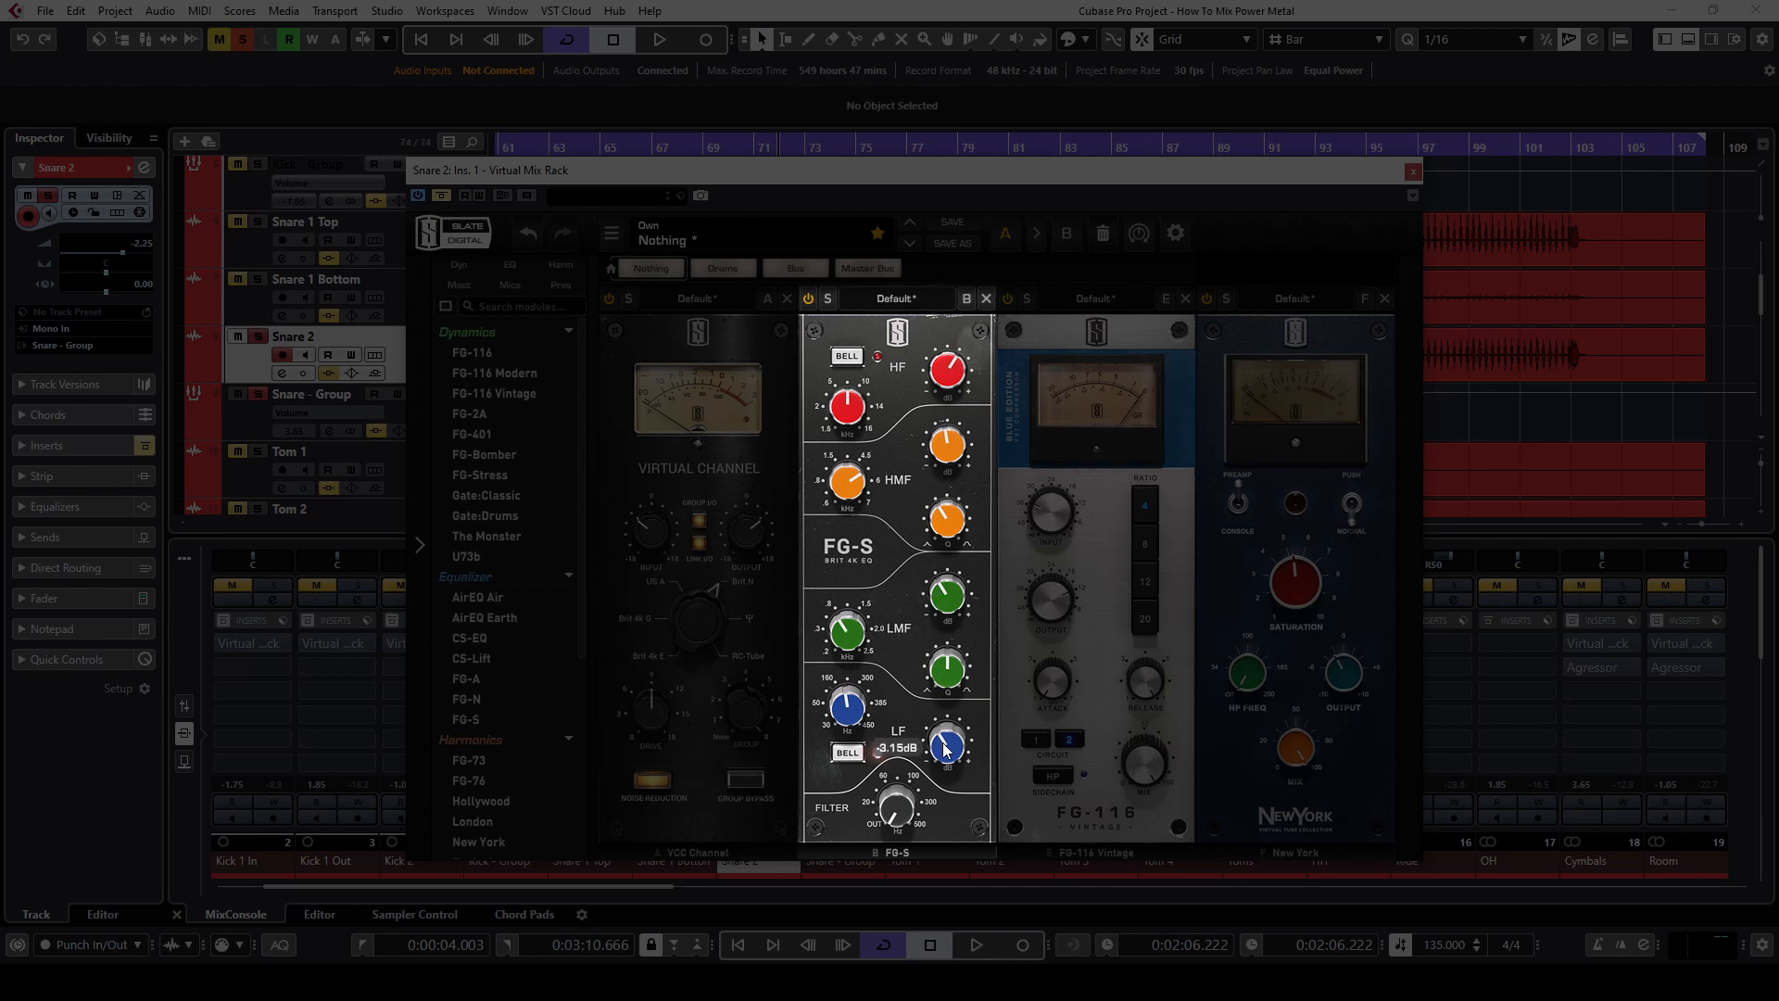
mouse_move(844, 718)
click(1119, 825)
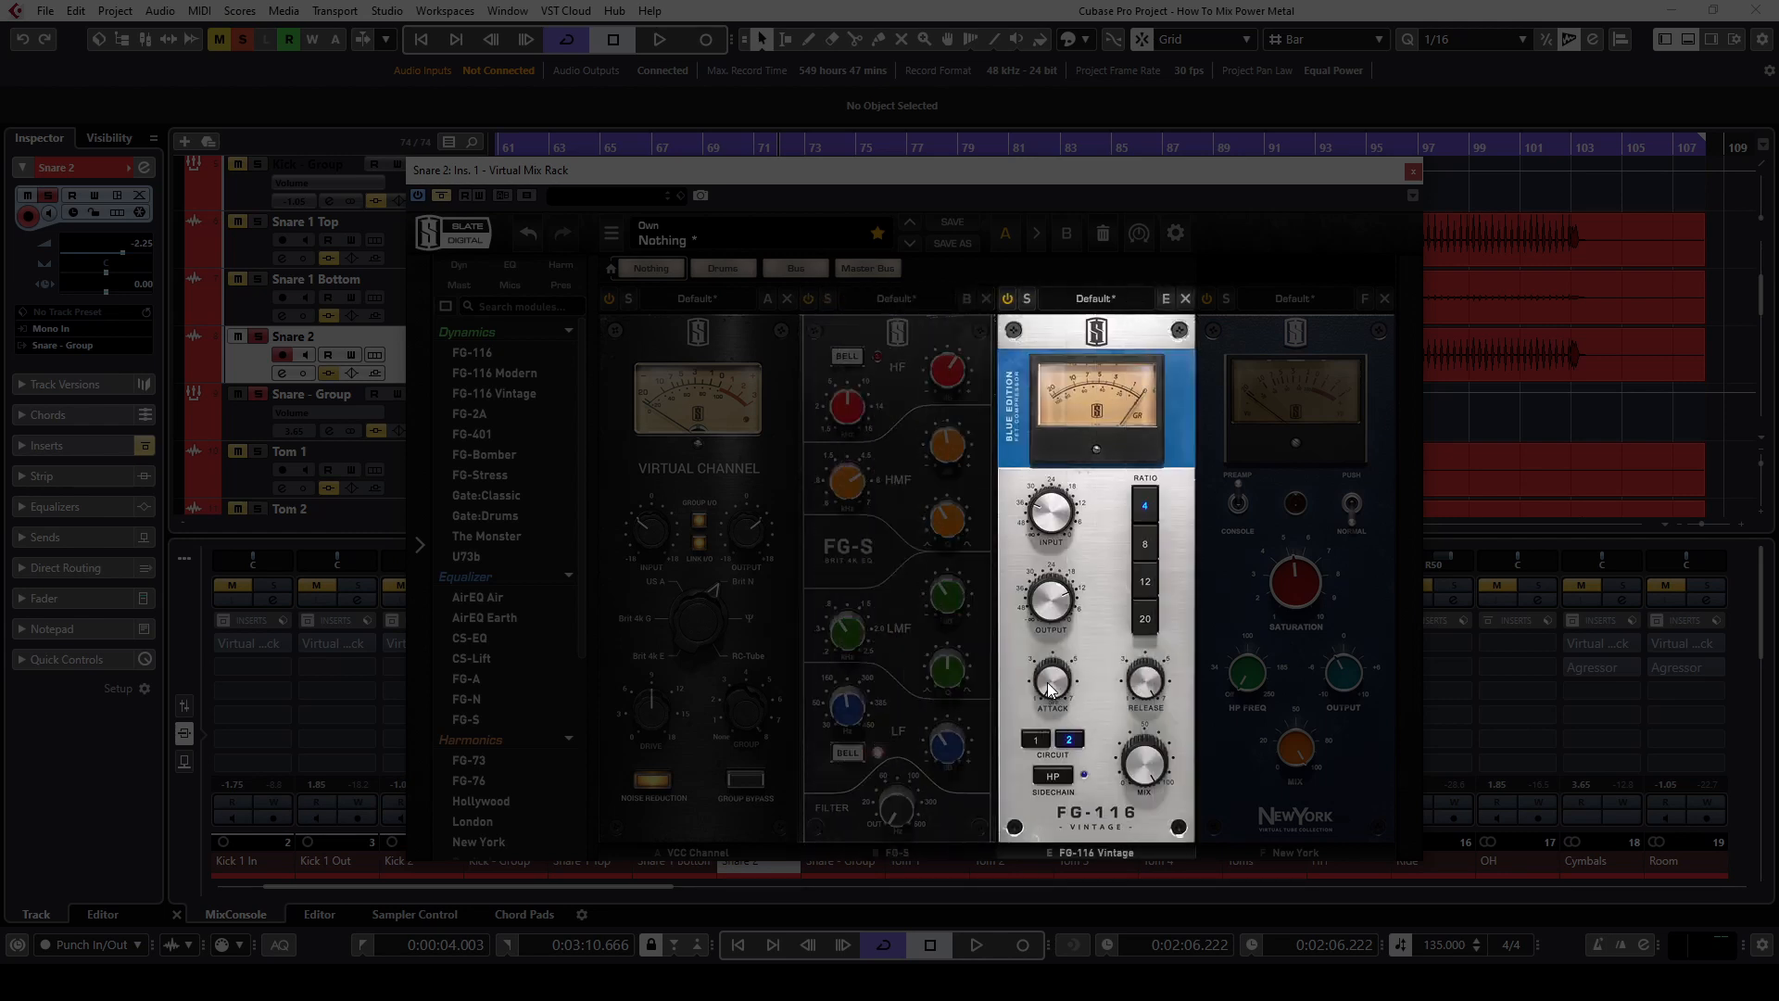
mouse_move(1155, 683)
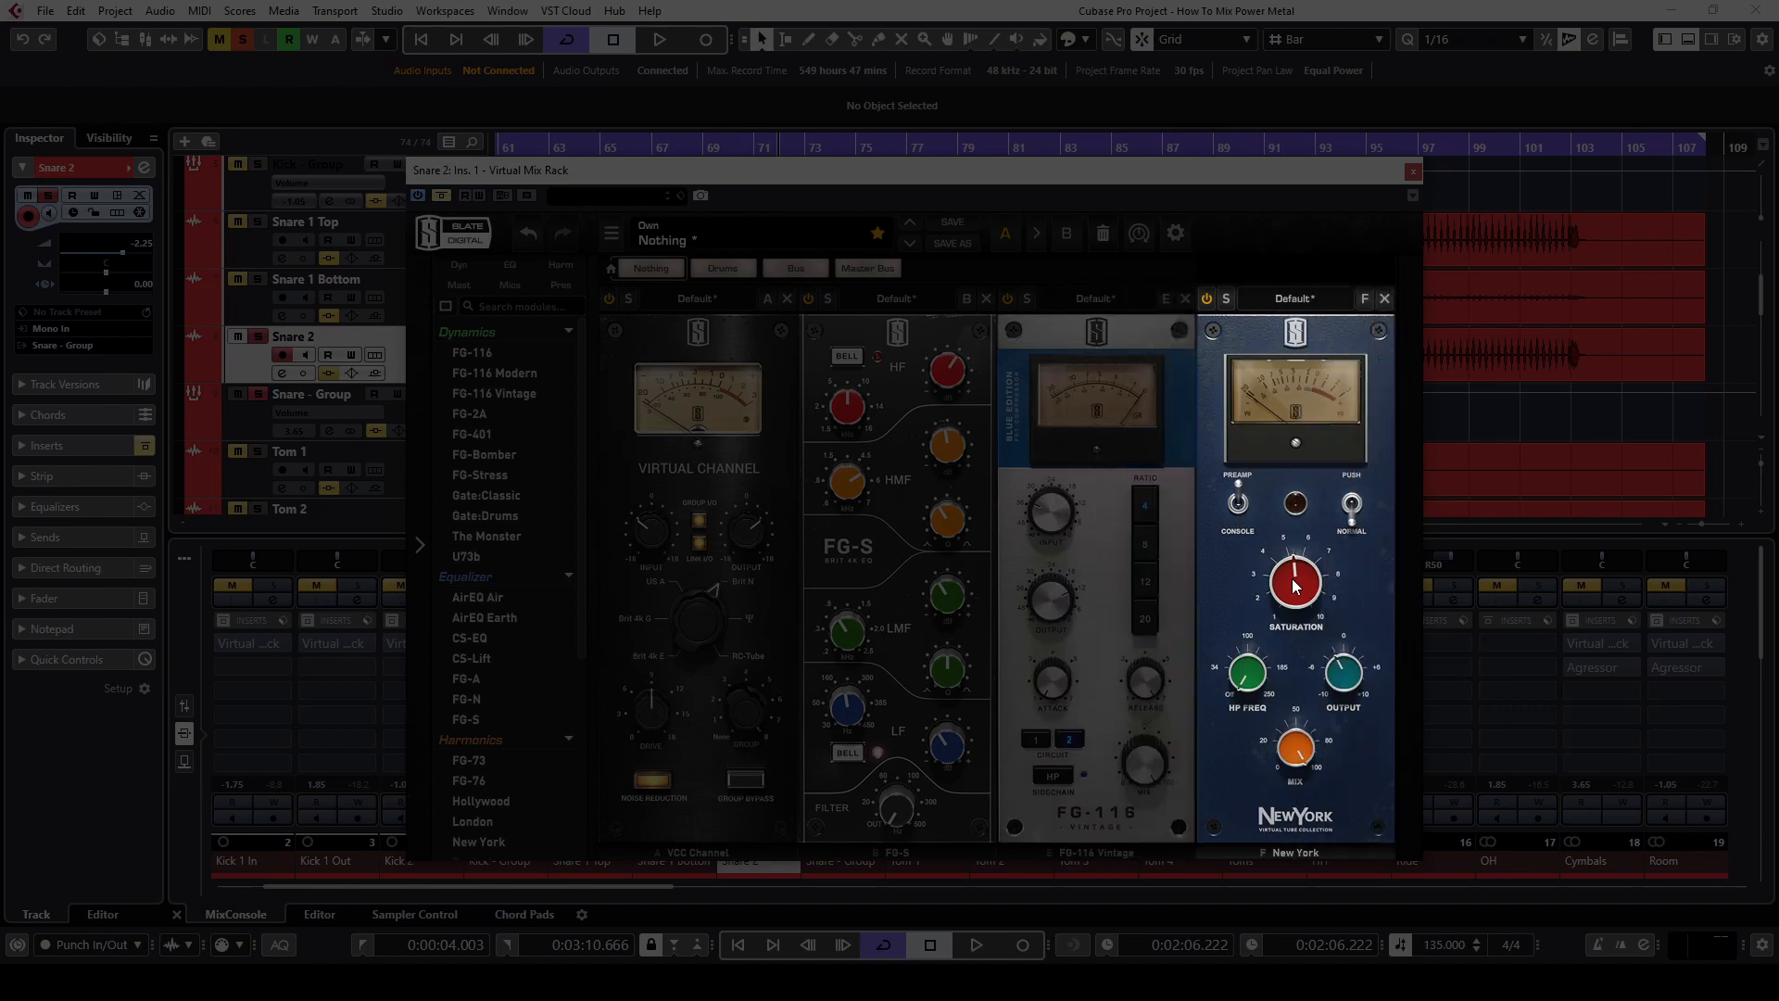
mouse_move(1294, 581)
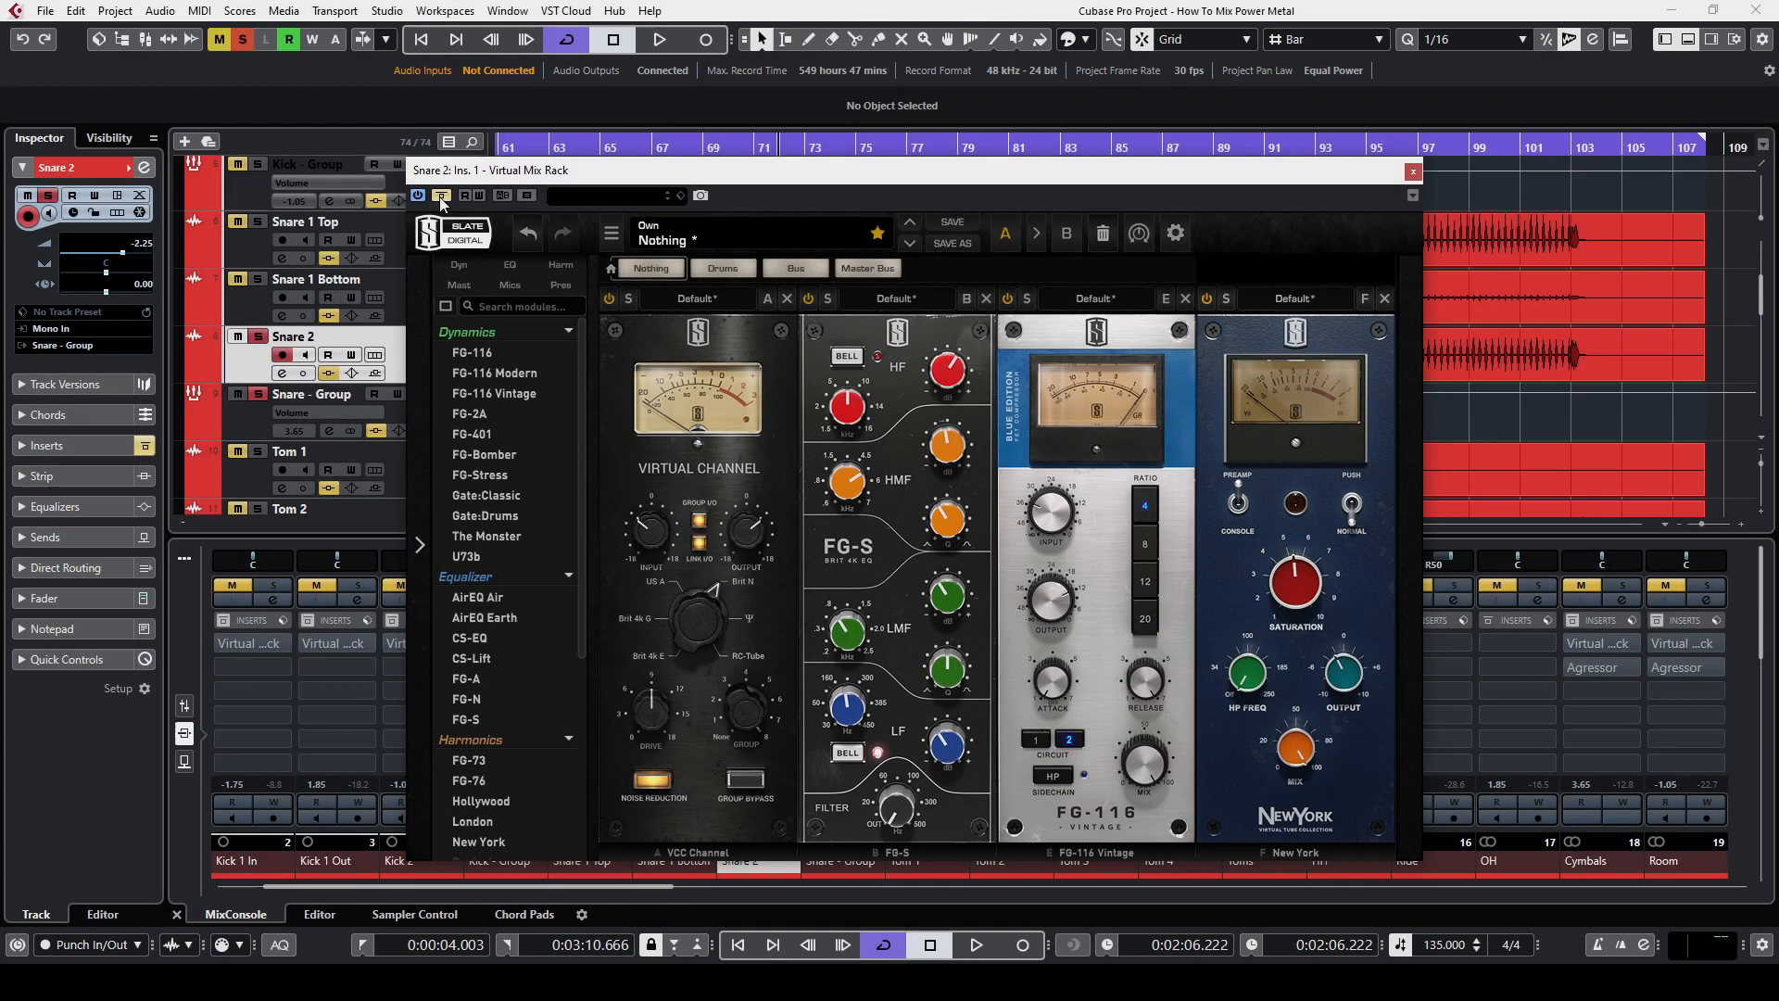
key(space)
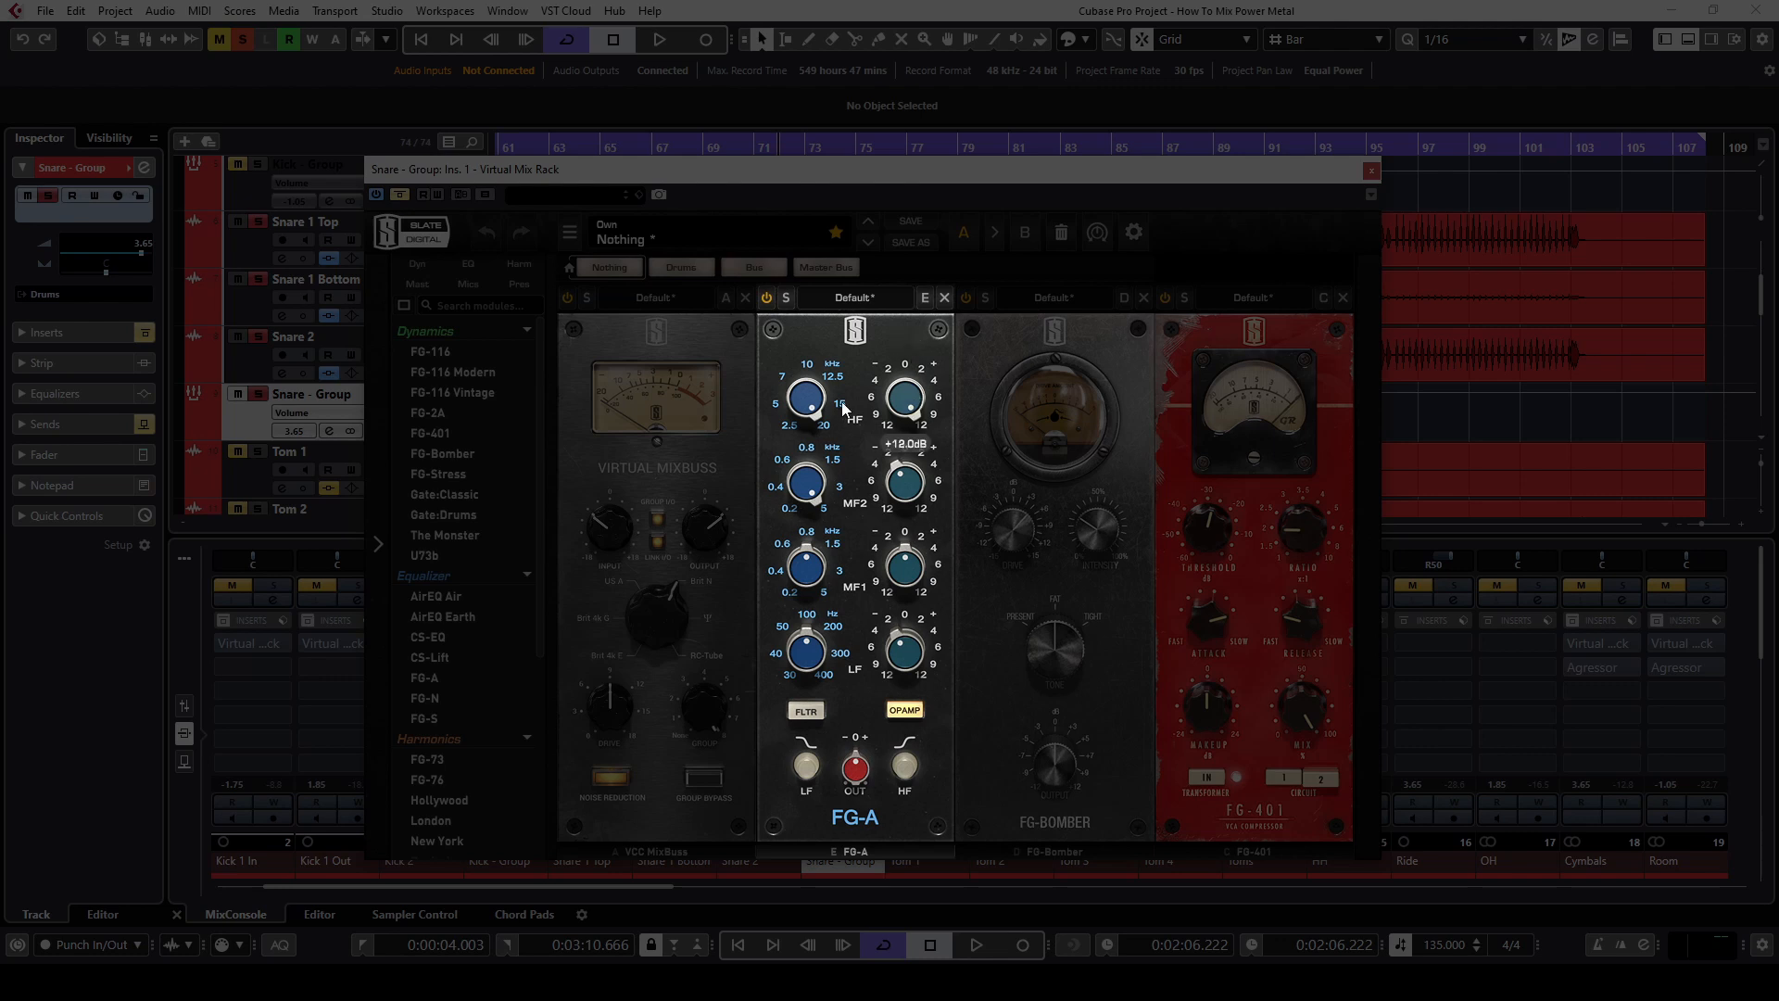
Step: Examine the FG-A equalizer, FG-Bomber and FG-401 settings in the Virtual Mix Rack on the Snare group
mouse_move(820, 412)
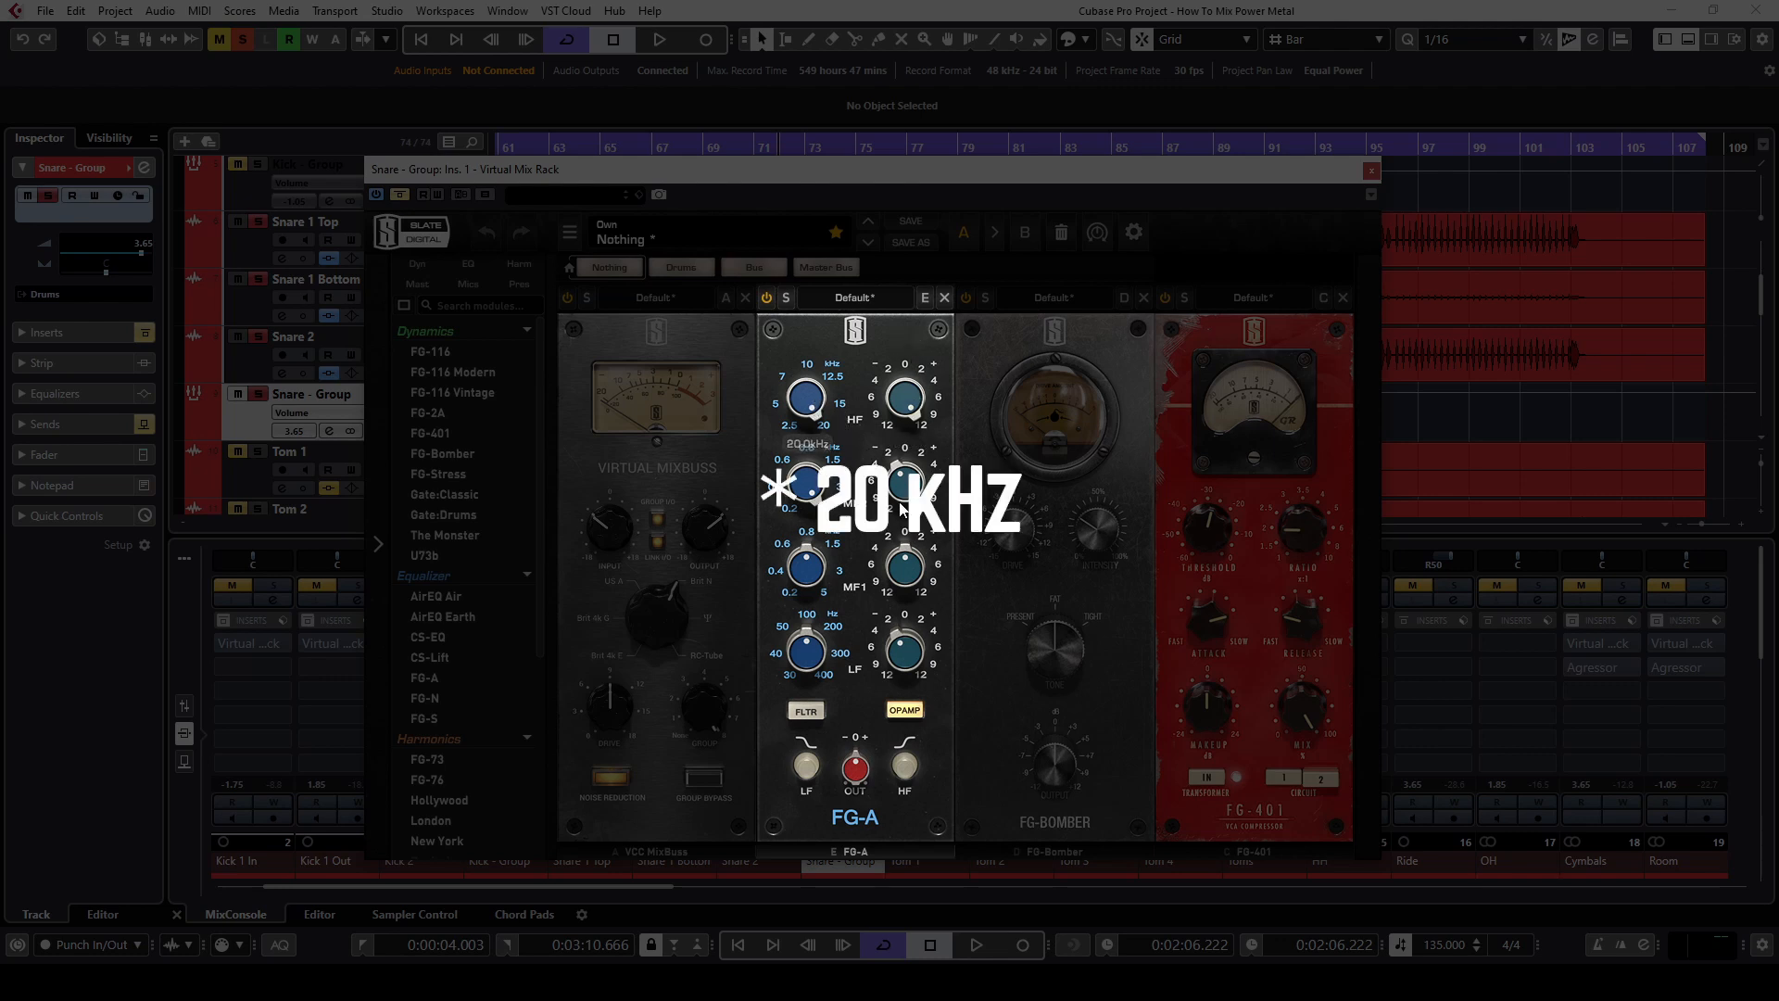
mouse_move(817, 493)
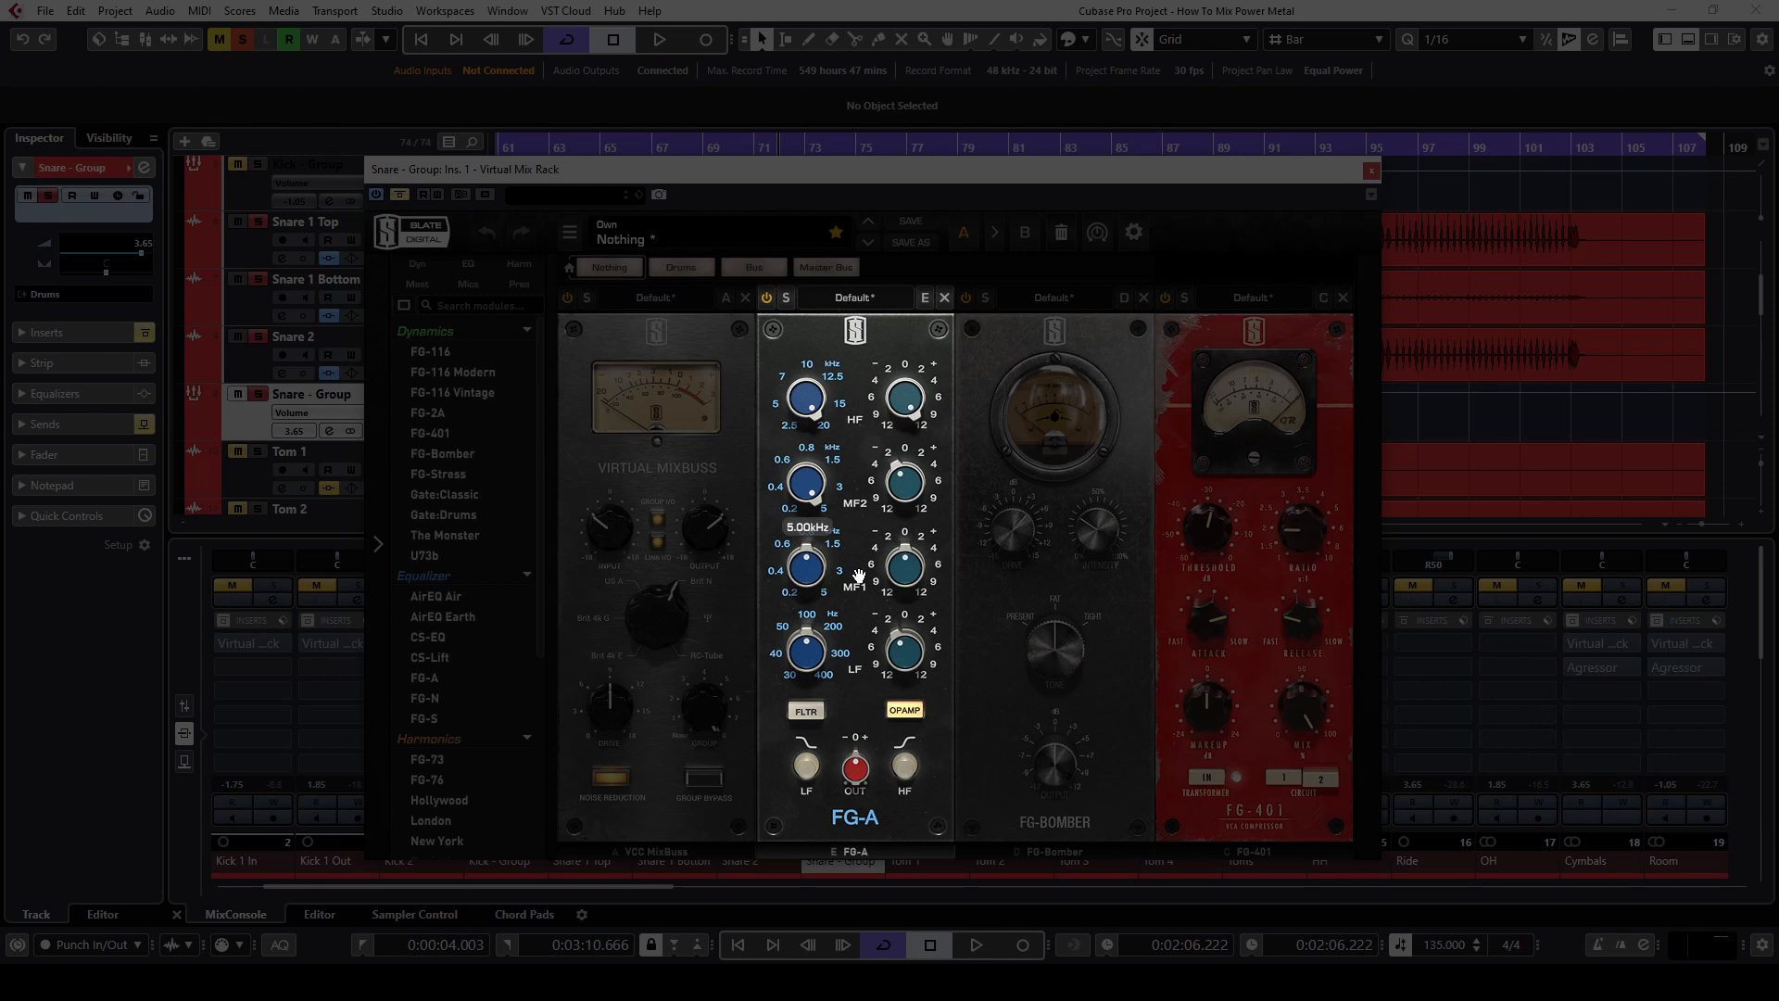
mouse_move(812, 651)
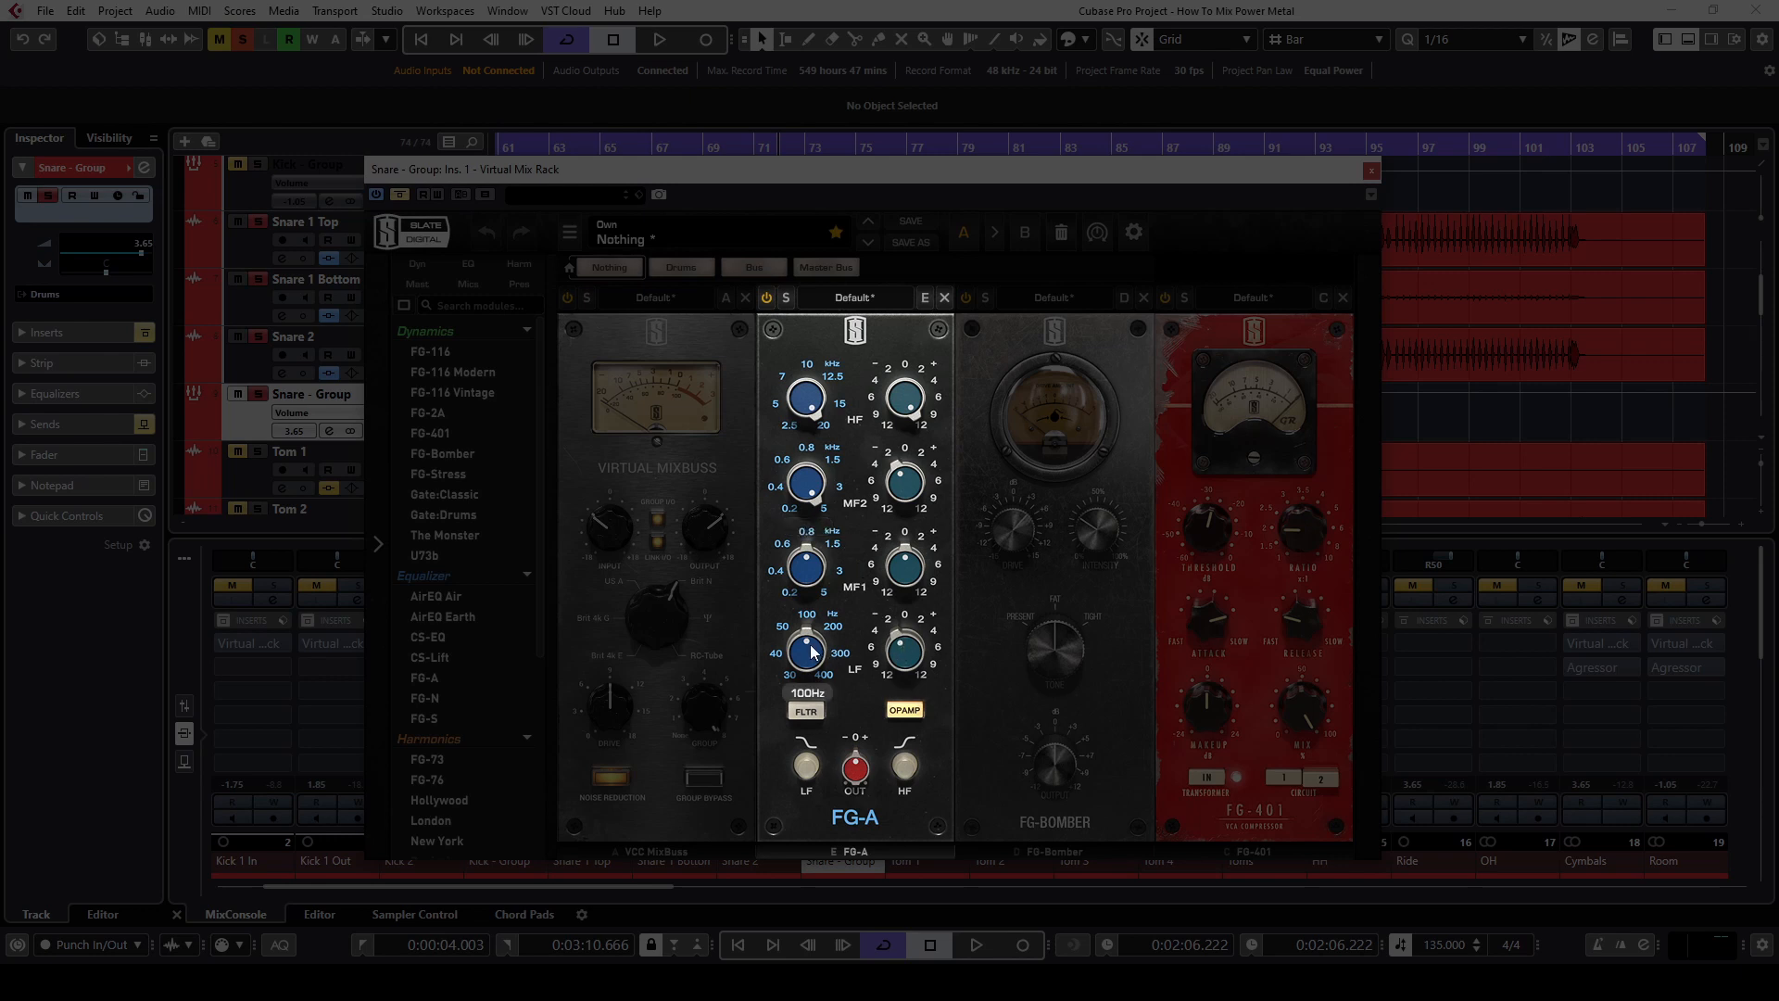
click(1109, 593)
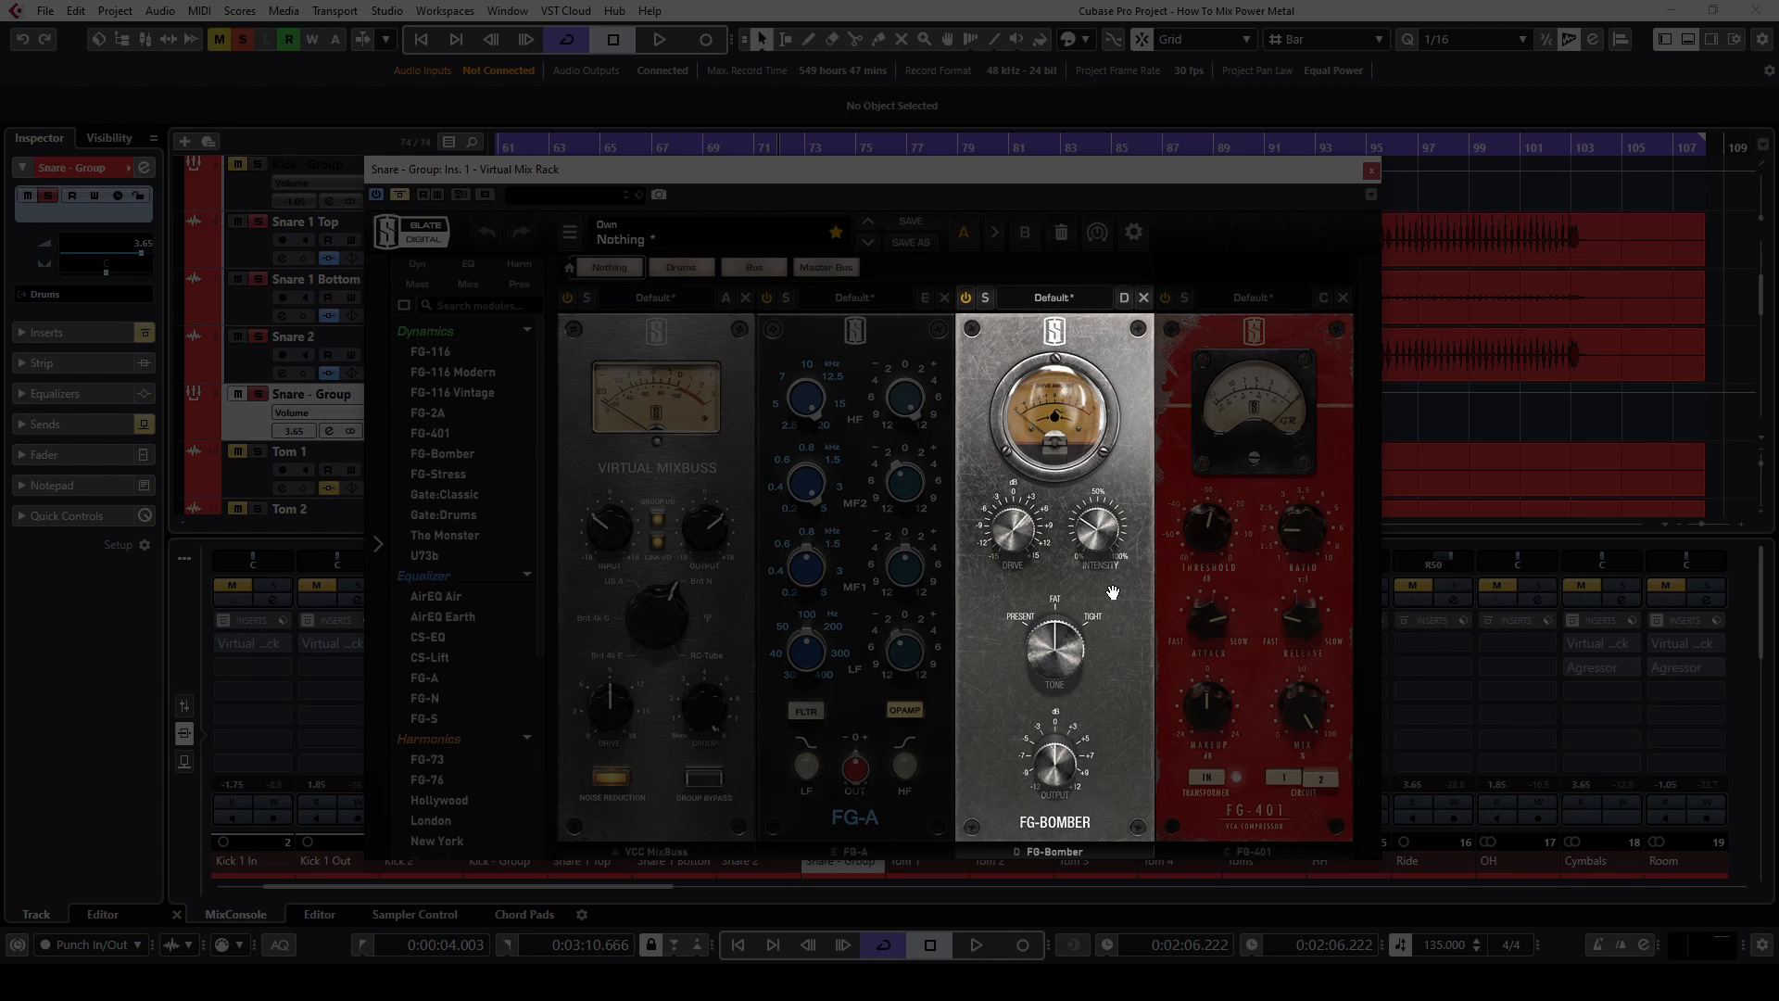
mouse_move(1096, 538)
click(1256, 579)
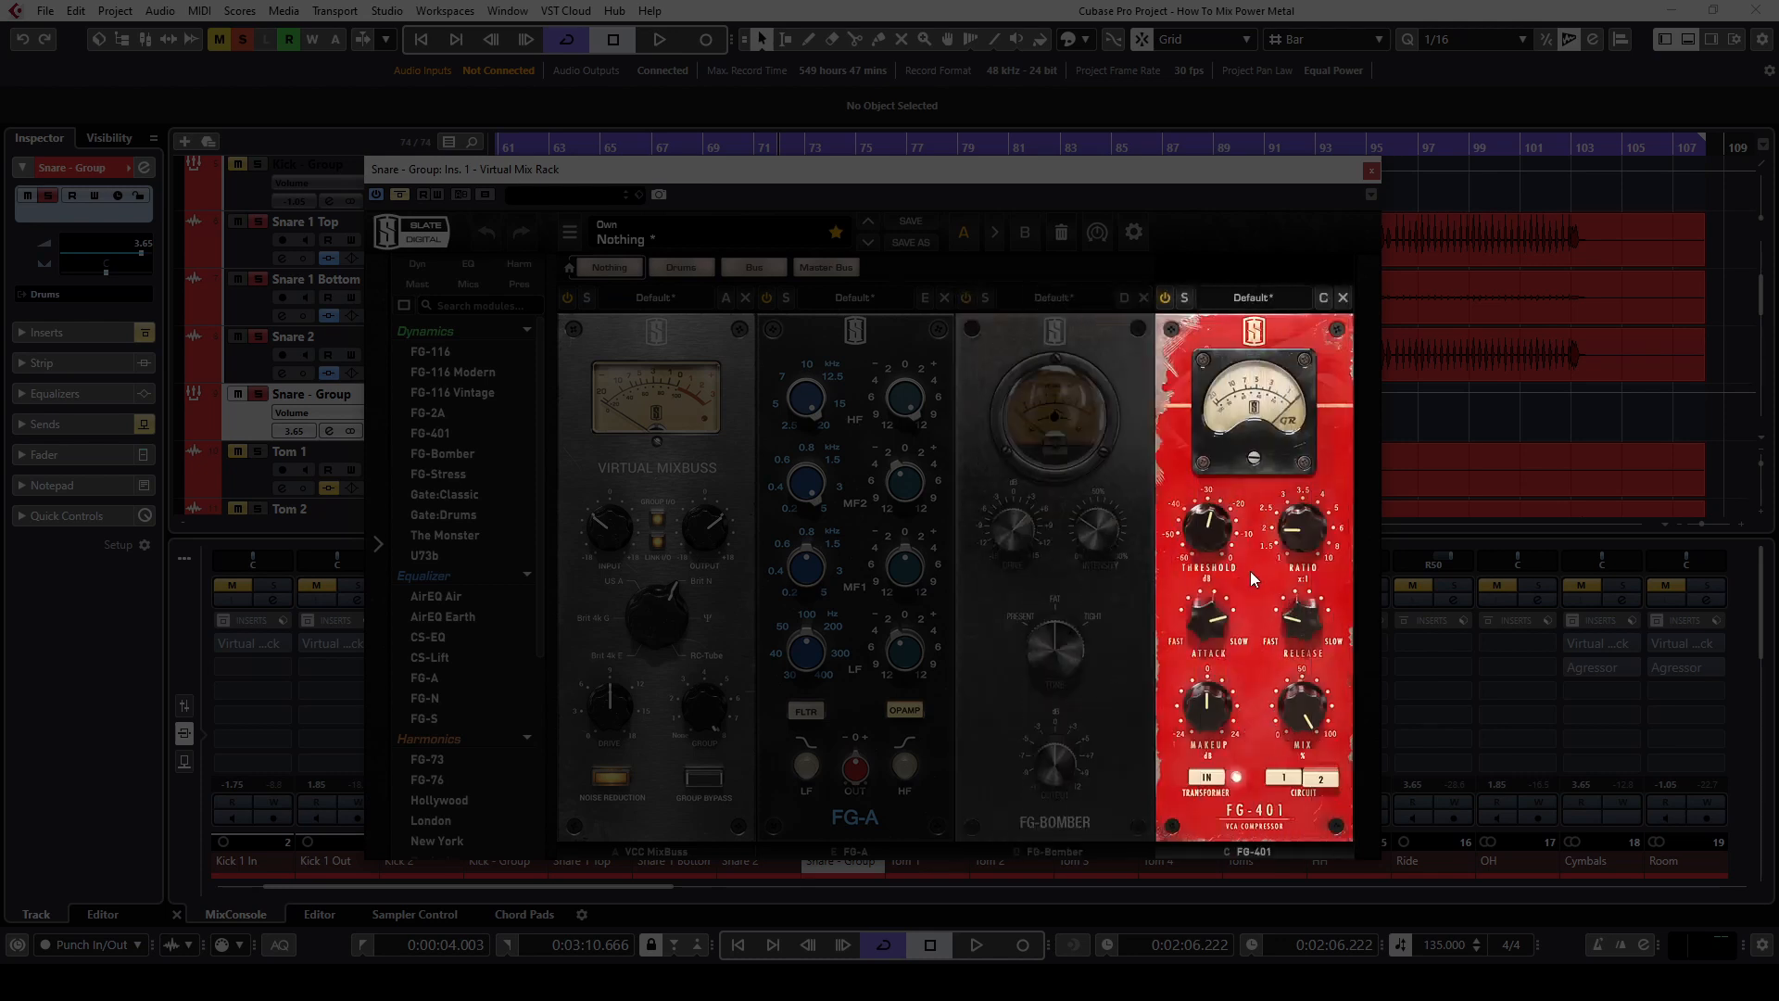
Step: Play the Snare group and compare its sound with the Virtual Mix Rack bypassed and active
mouse_move(1303, 621)
key(space)
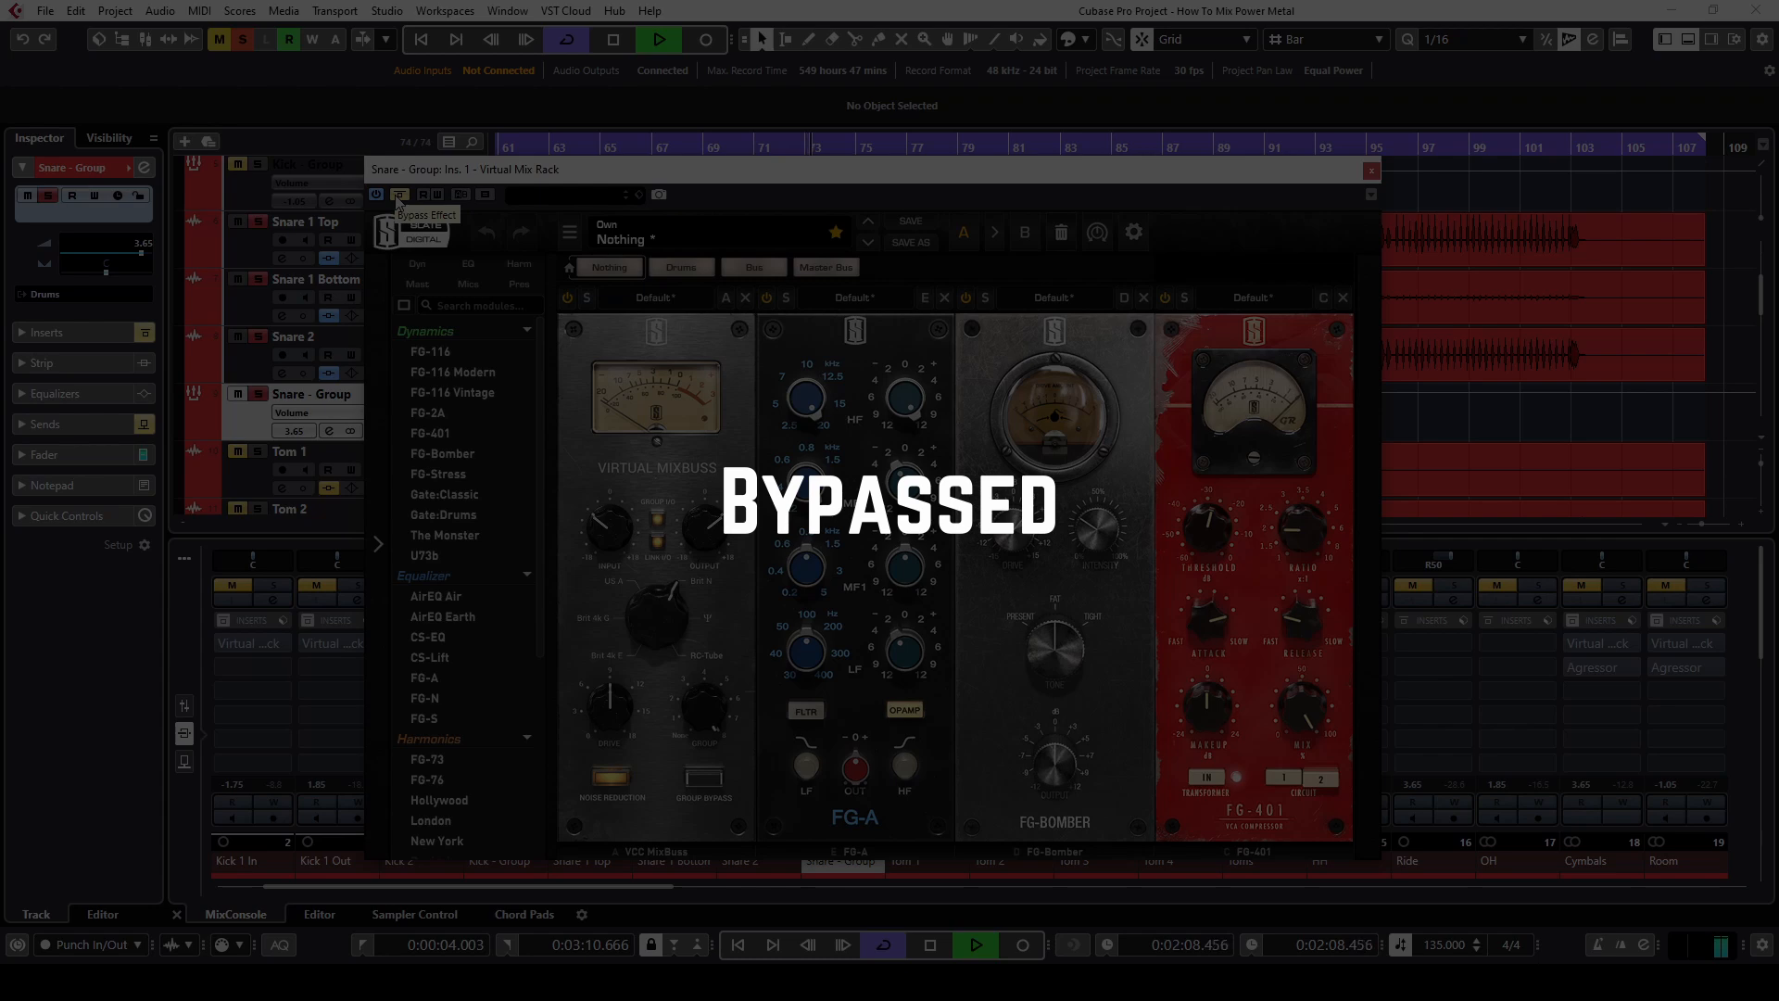
click(396, 200)
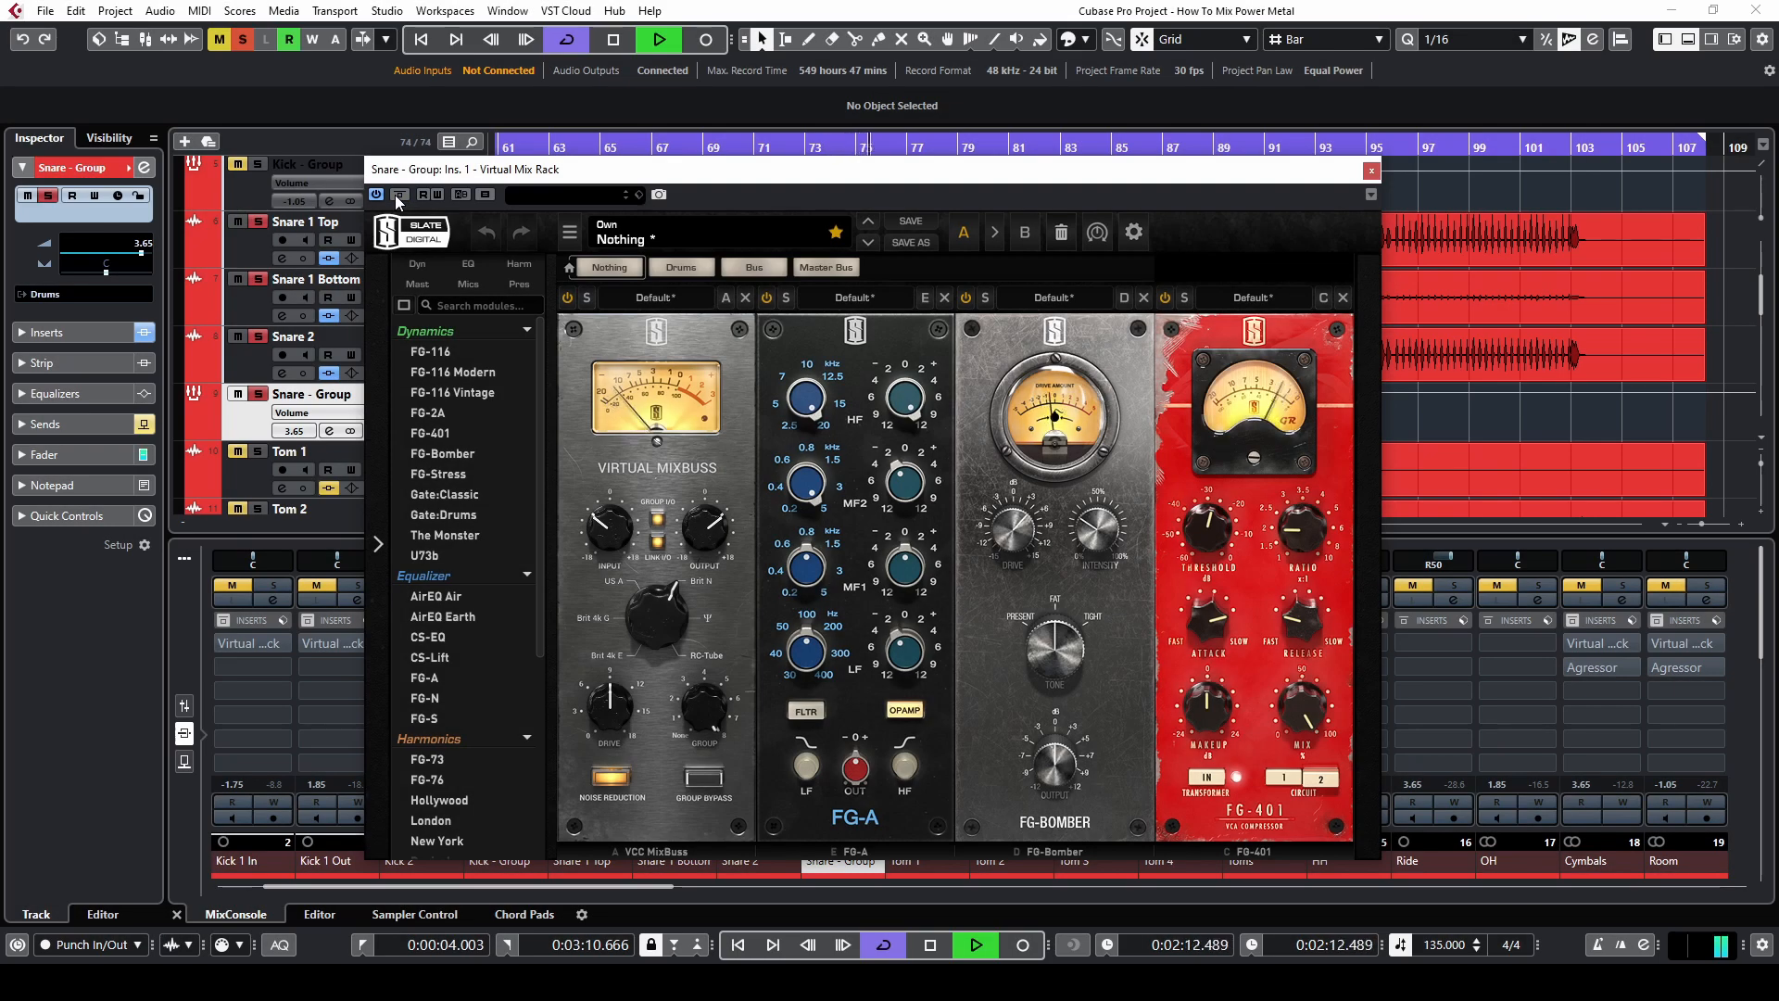
click(397, 200)
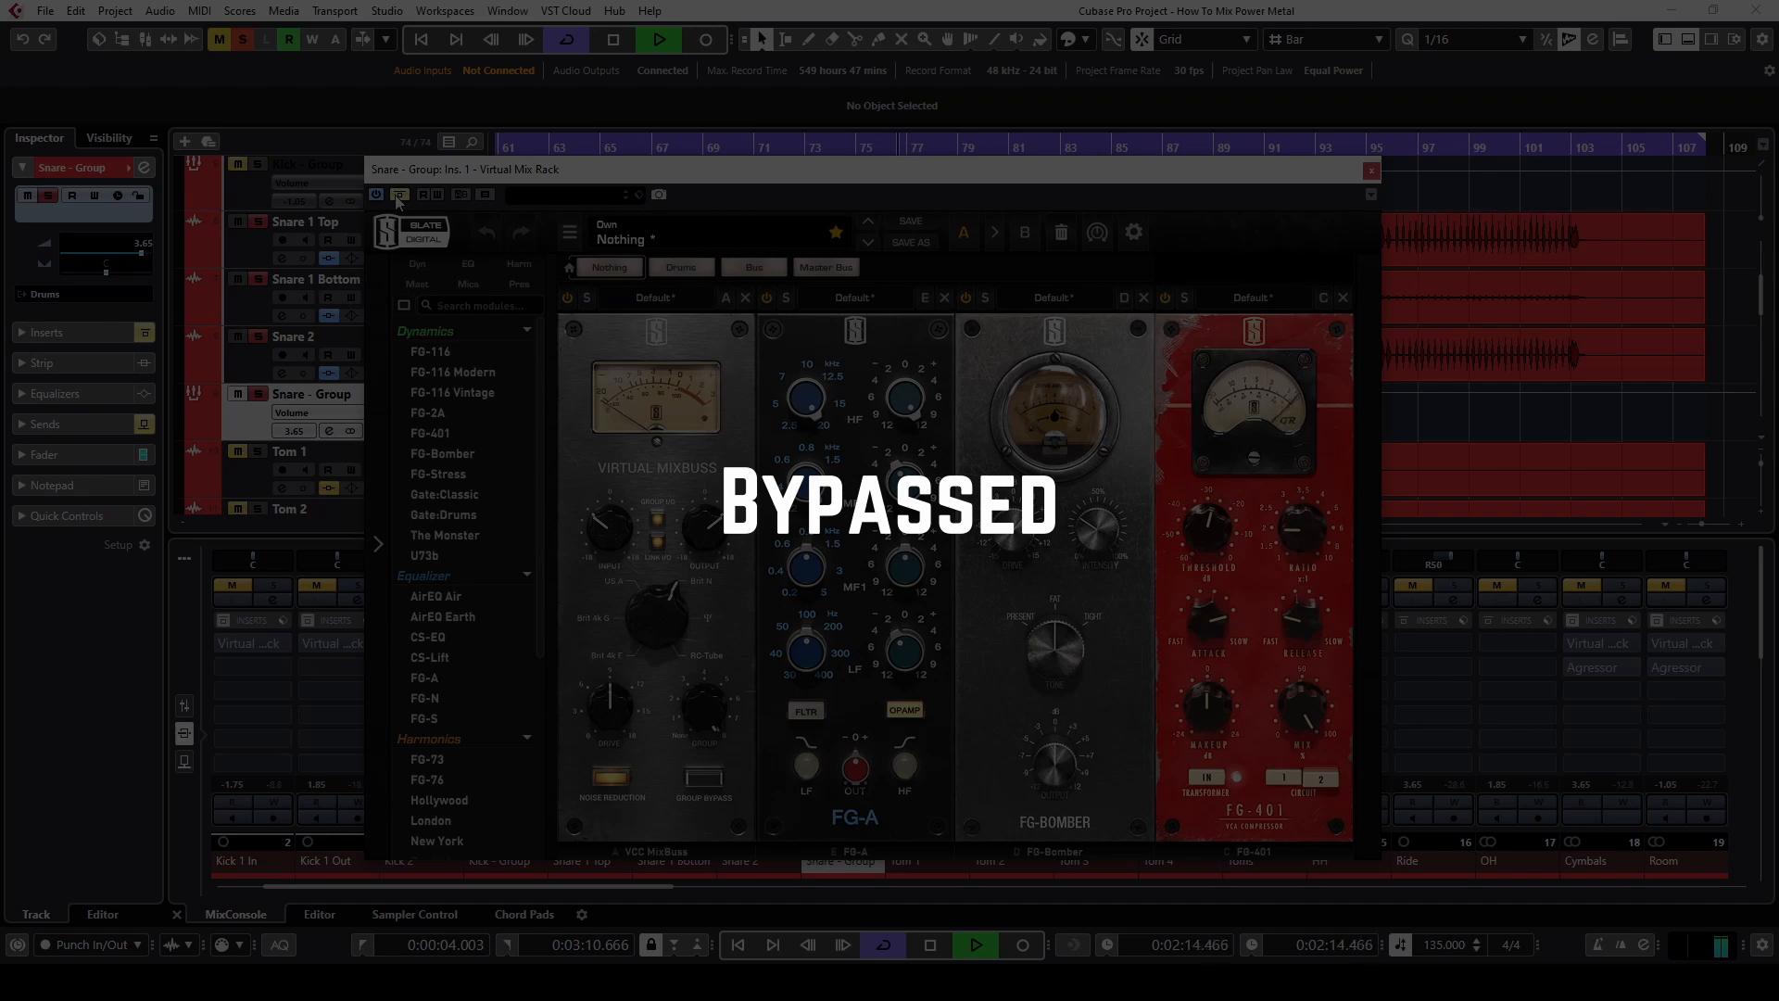
click(398, 198)
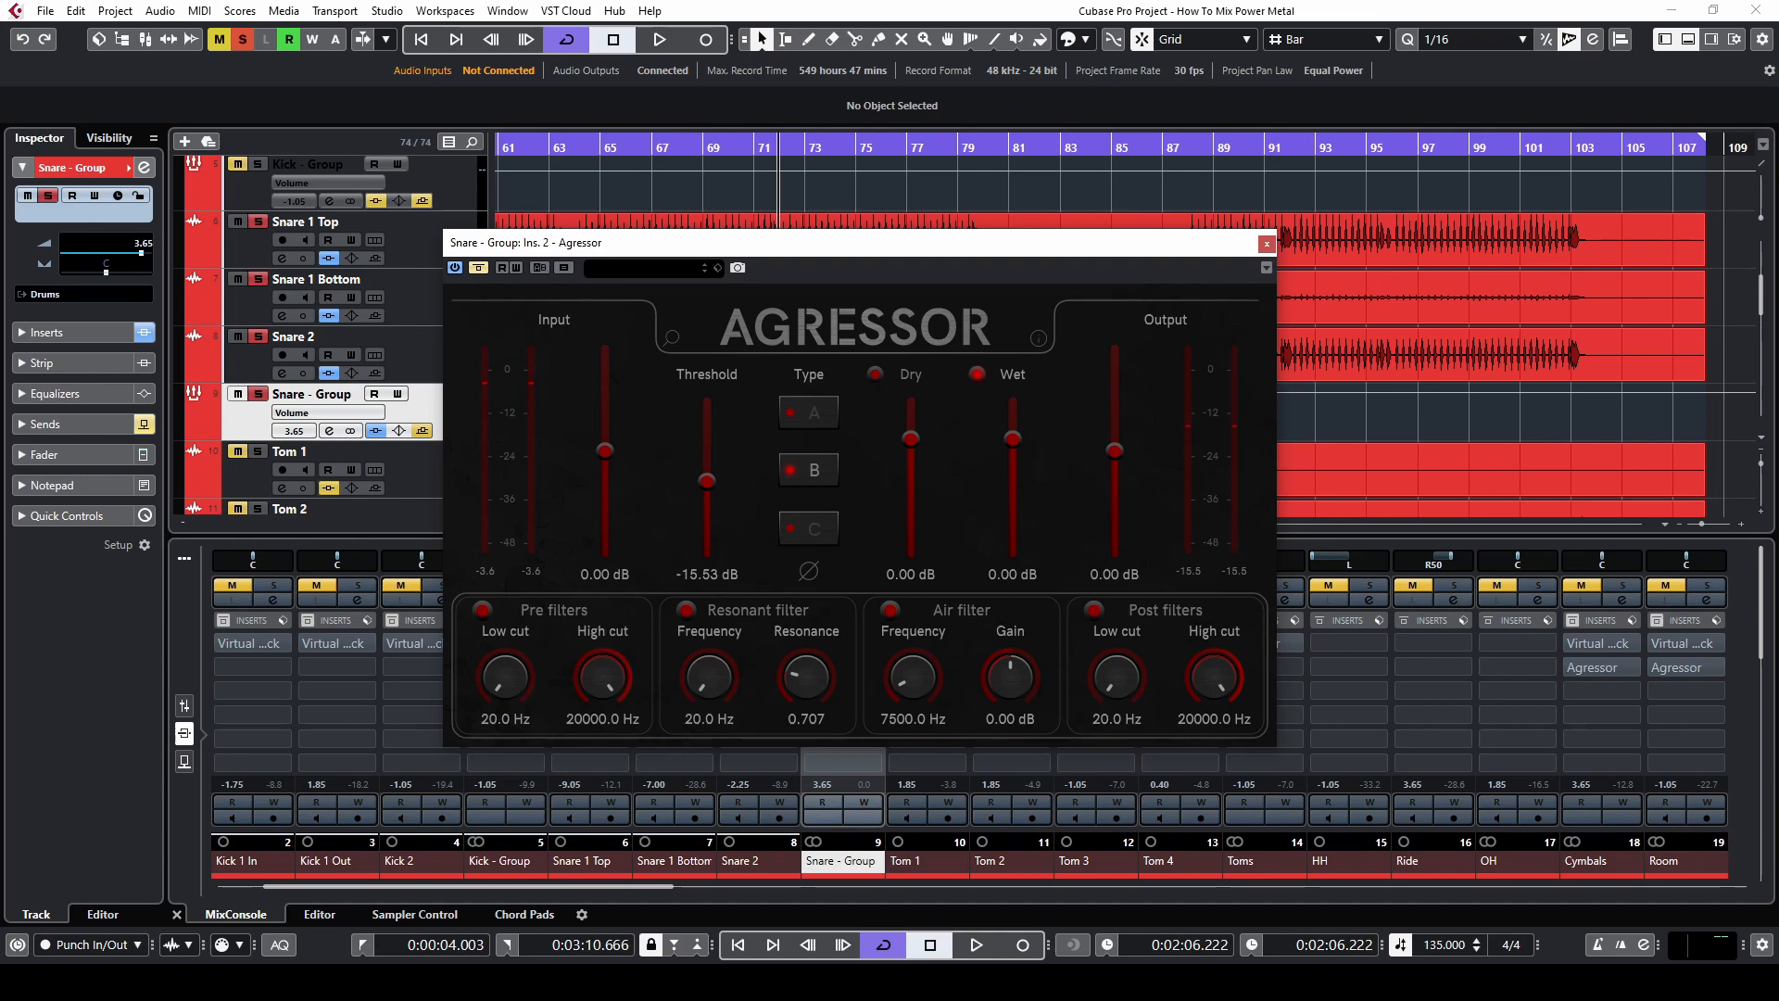
Step: Play the Snare group, compare its sound with Agressor bypassed and active, and close the plug-in window
key(space)
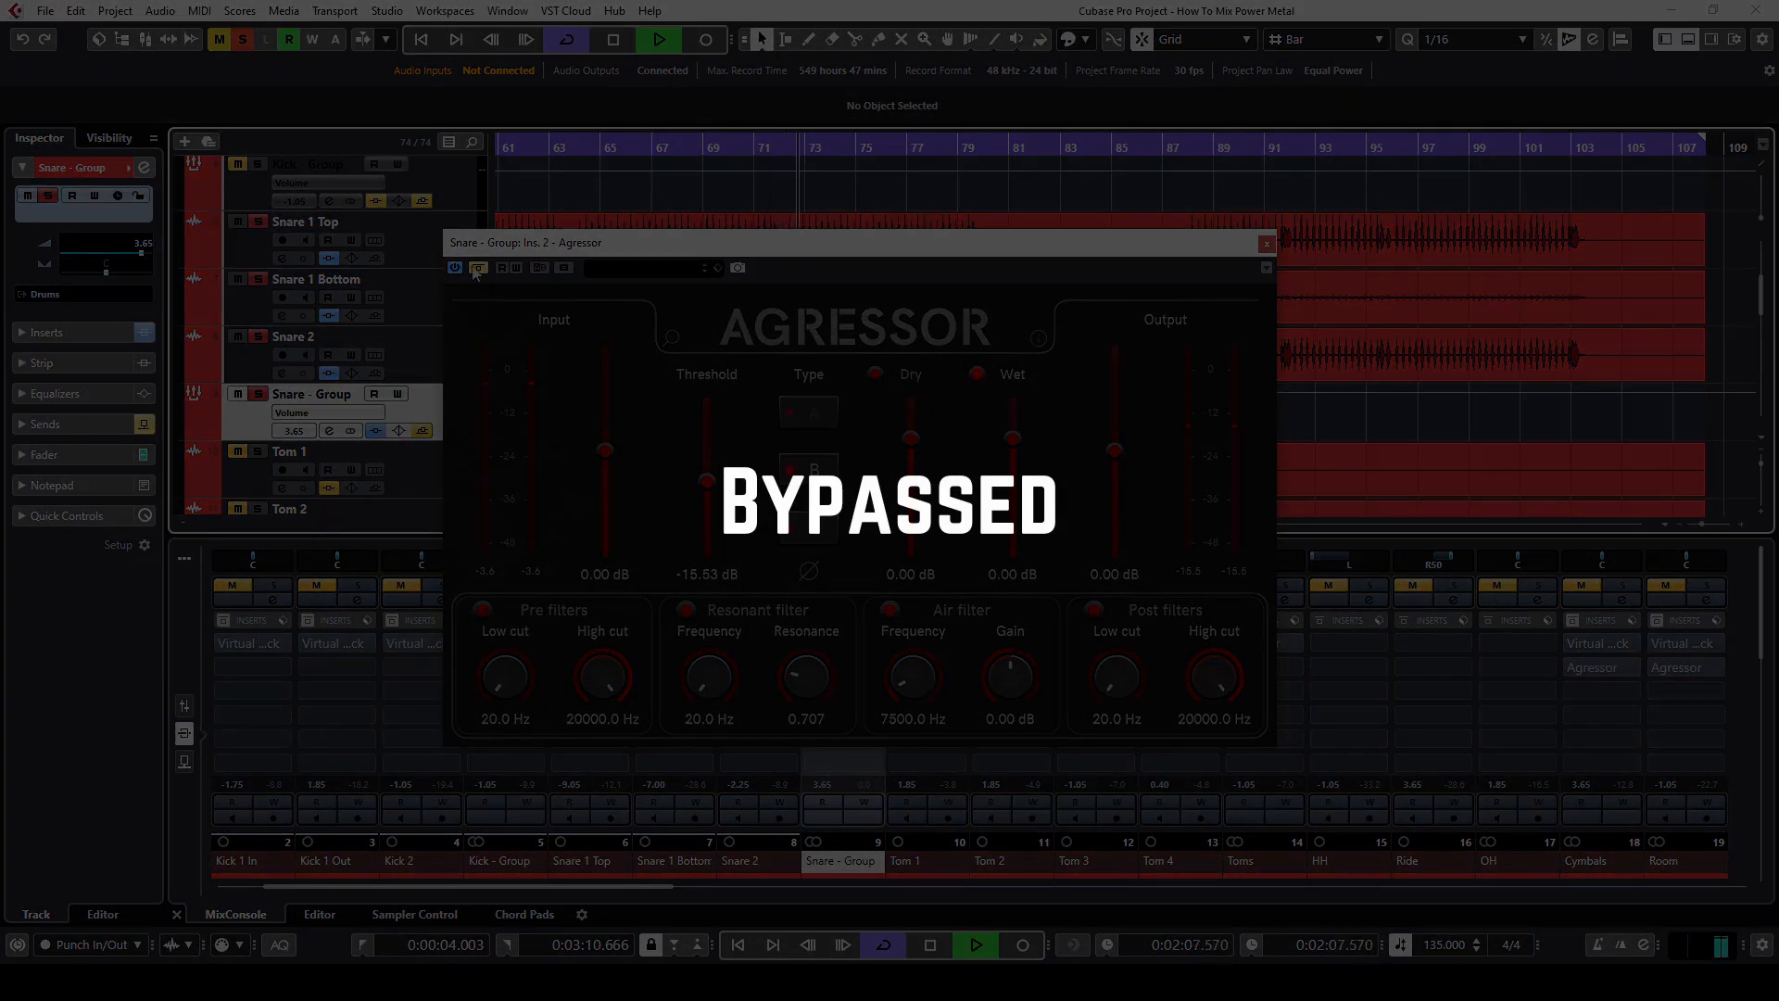
click(477, 268)
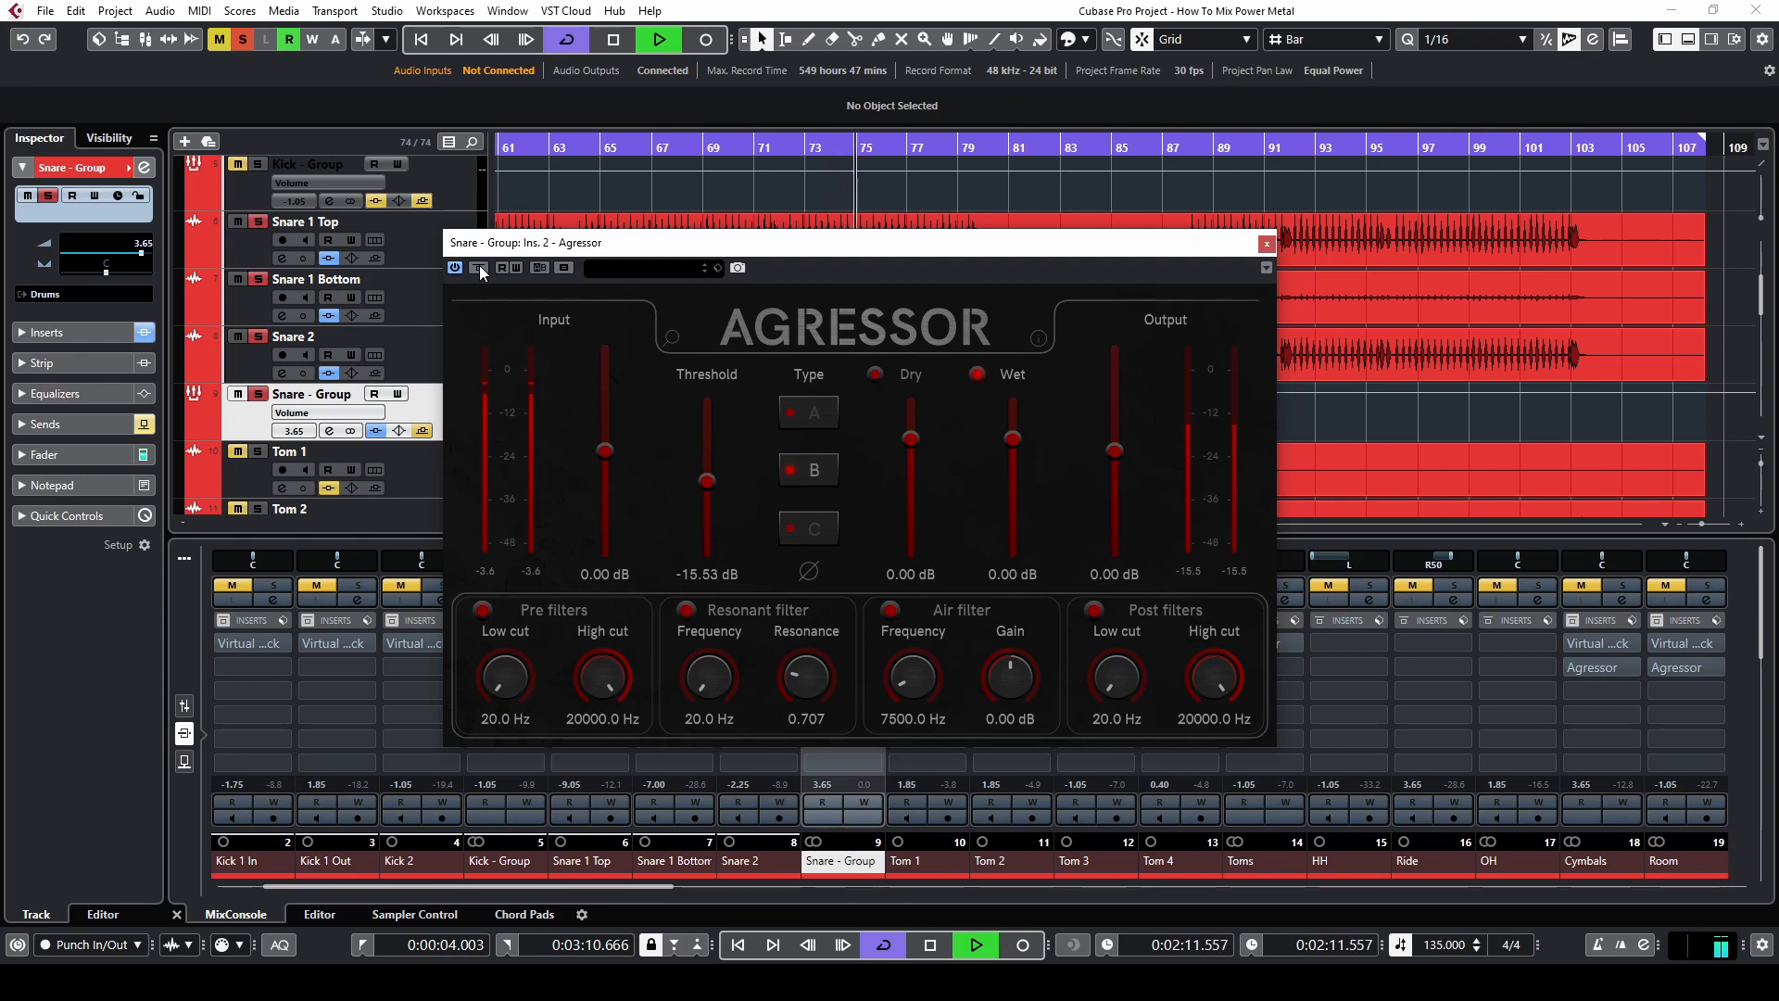
click(479, 267)
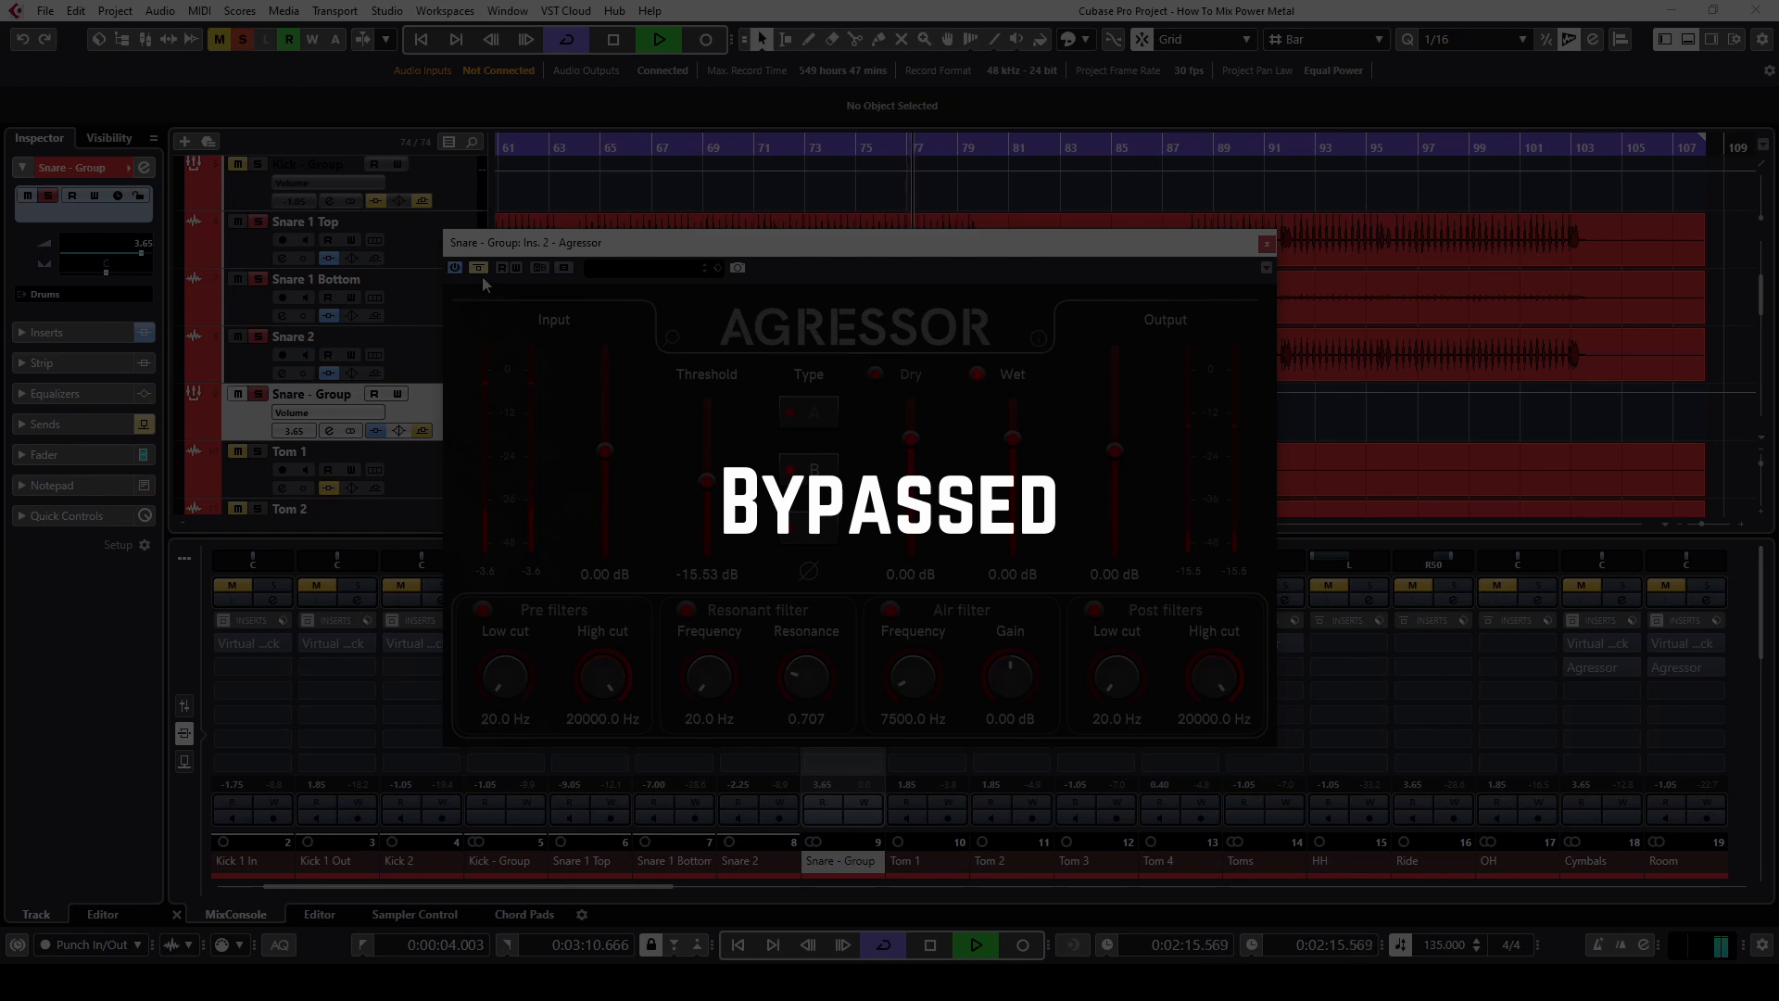
click(480, 270)
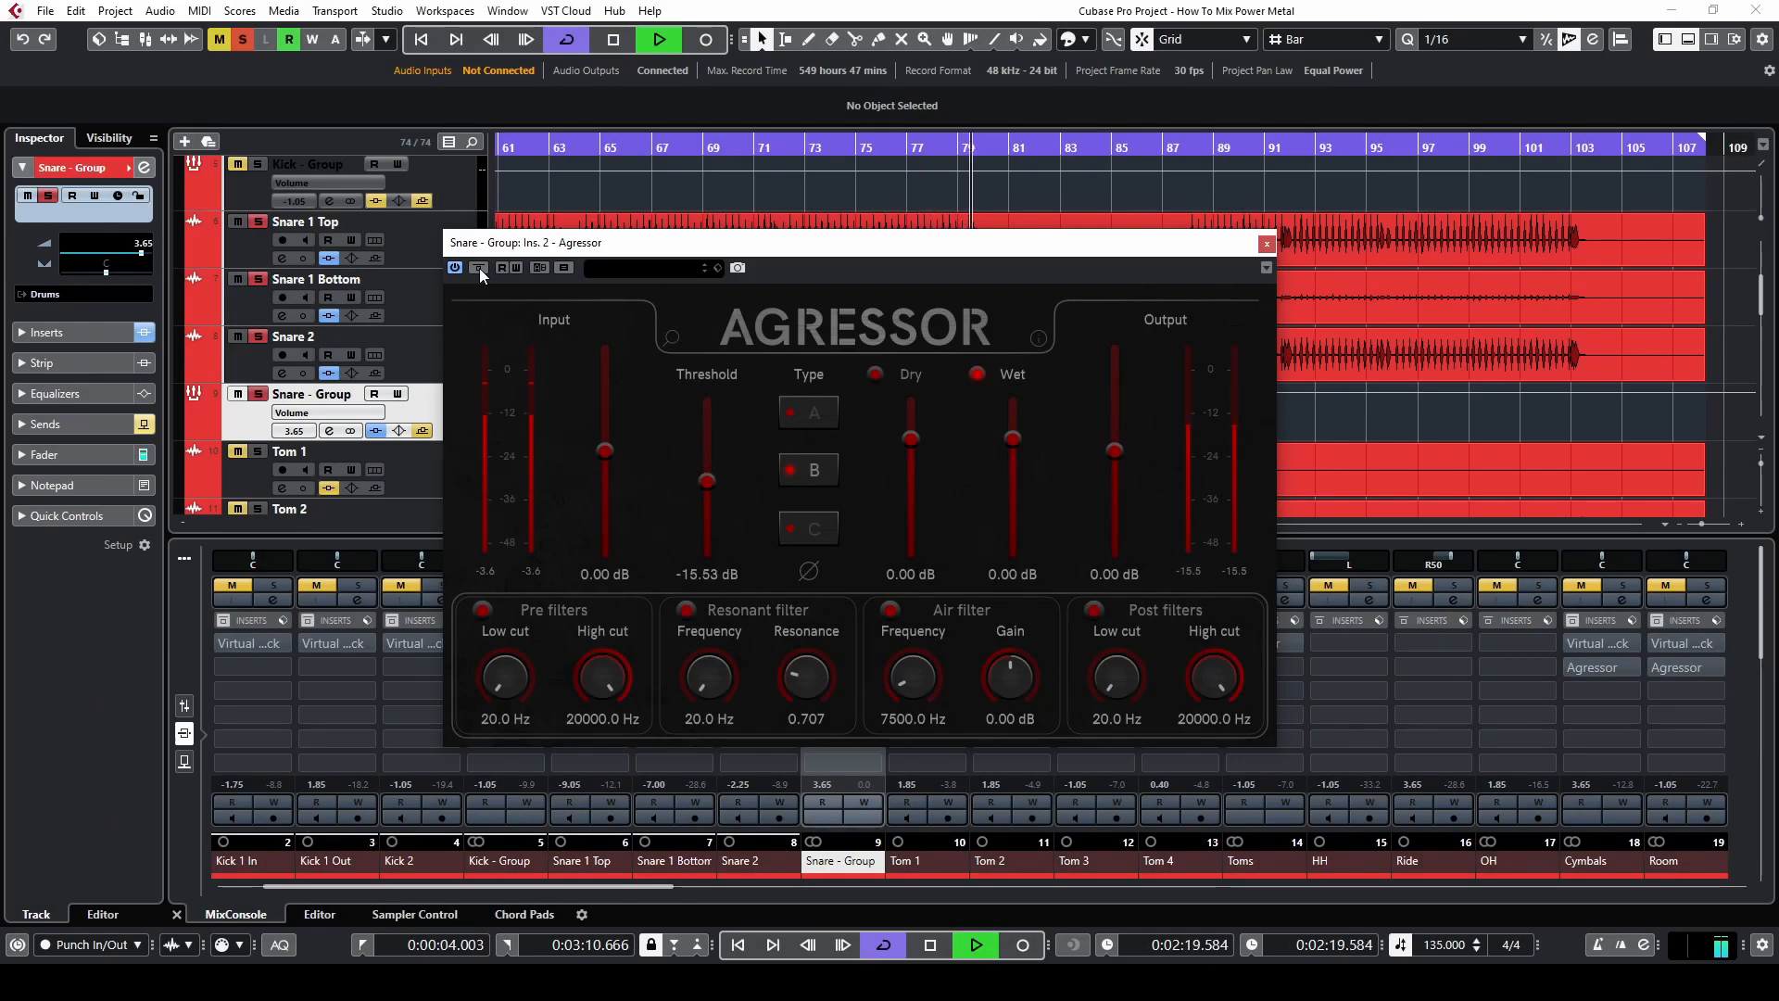
key(space)
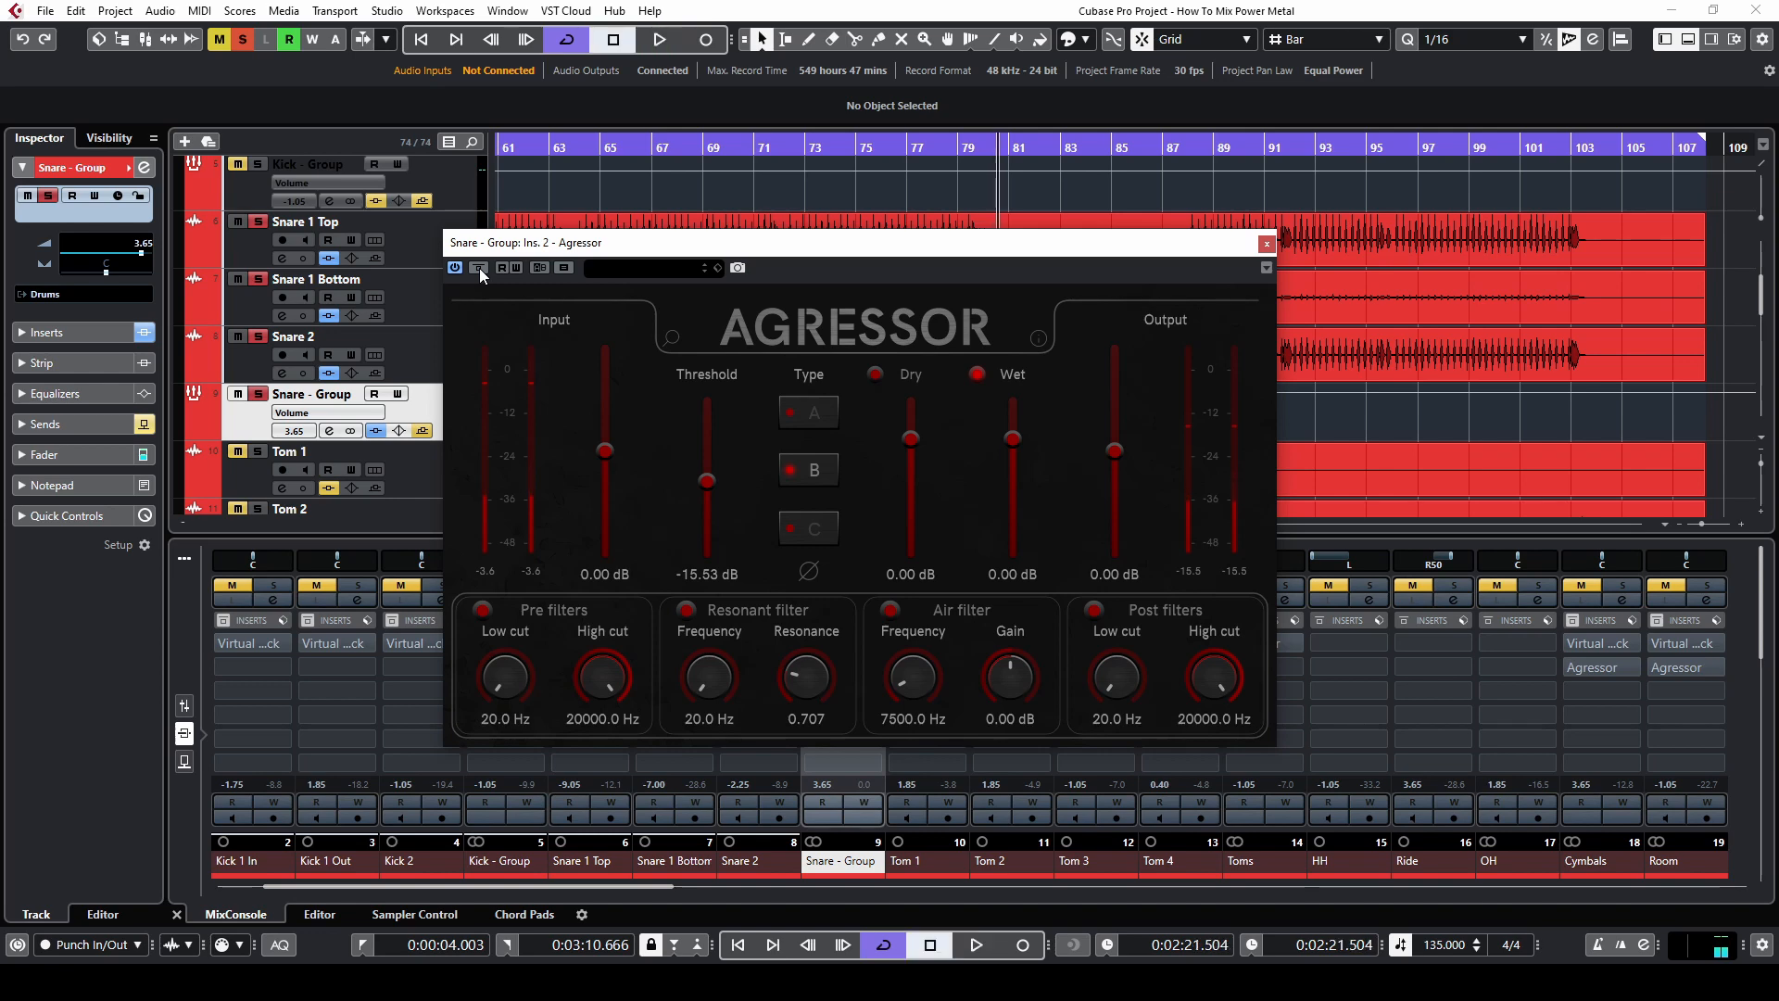
click(1266, 242)
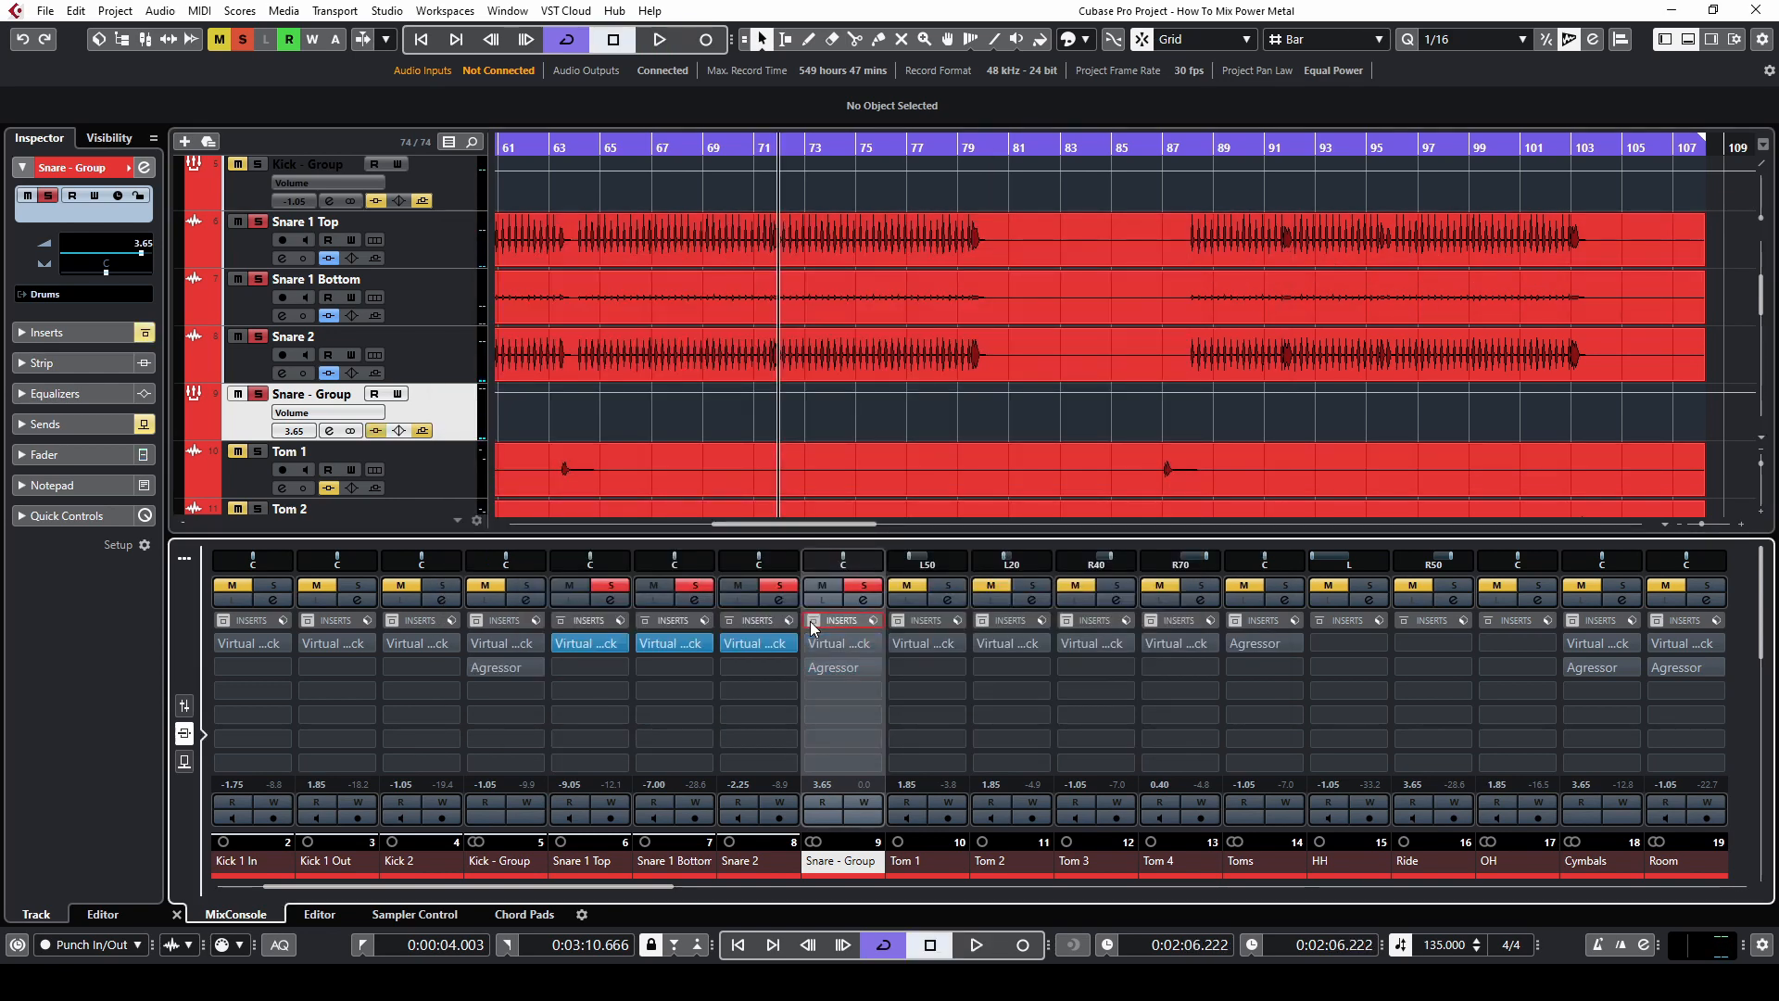
Step: Play the Snare group and compare its sound with the whole insert chain bypassed and active
key(space)
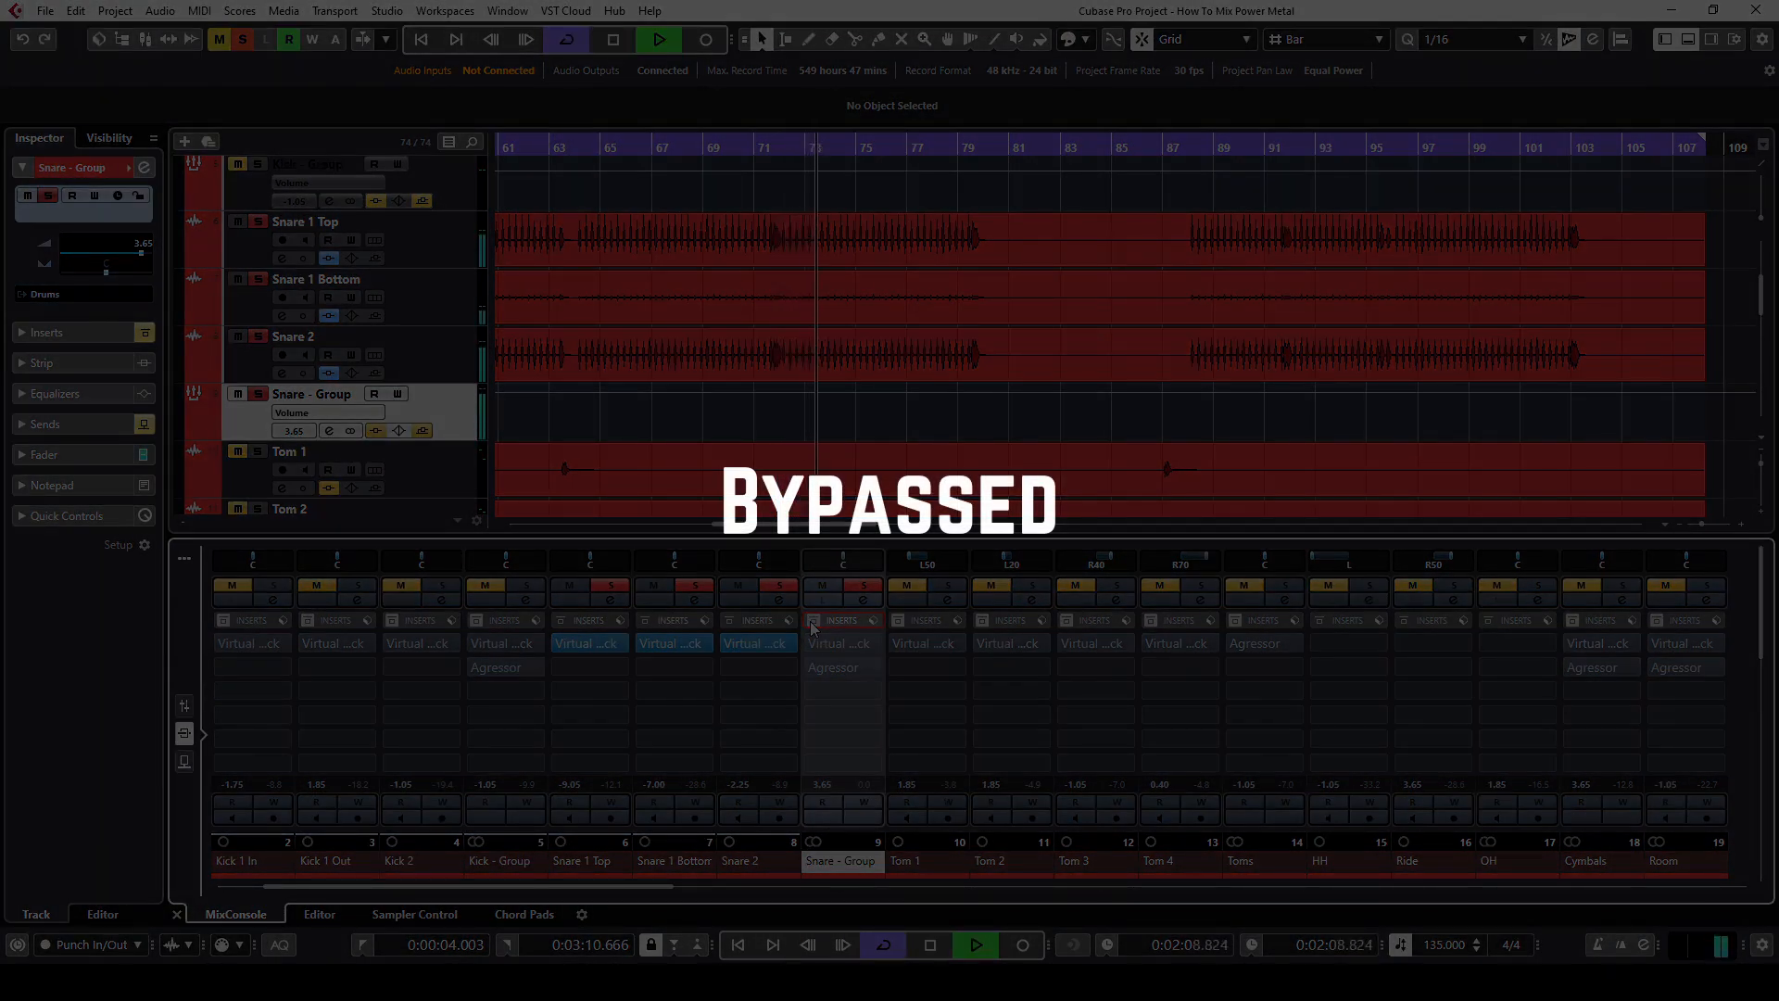
click(812, 621)
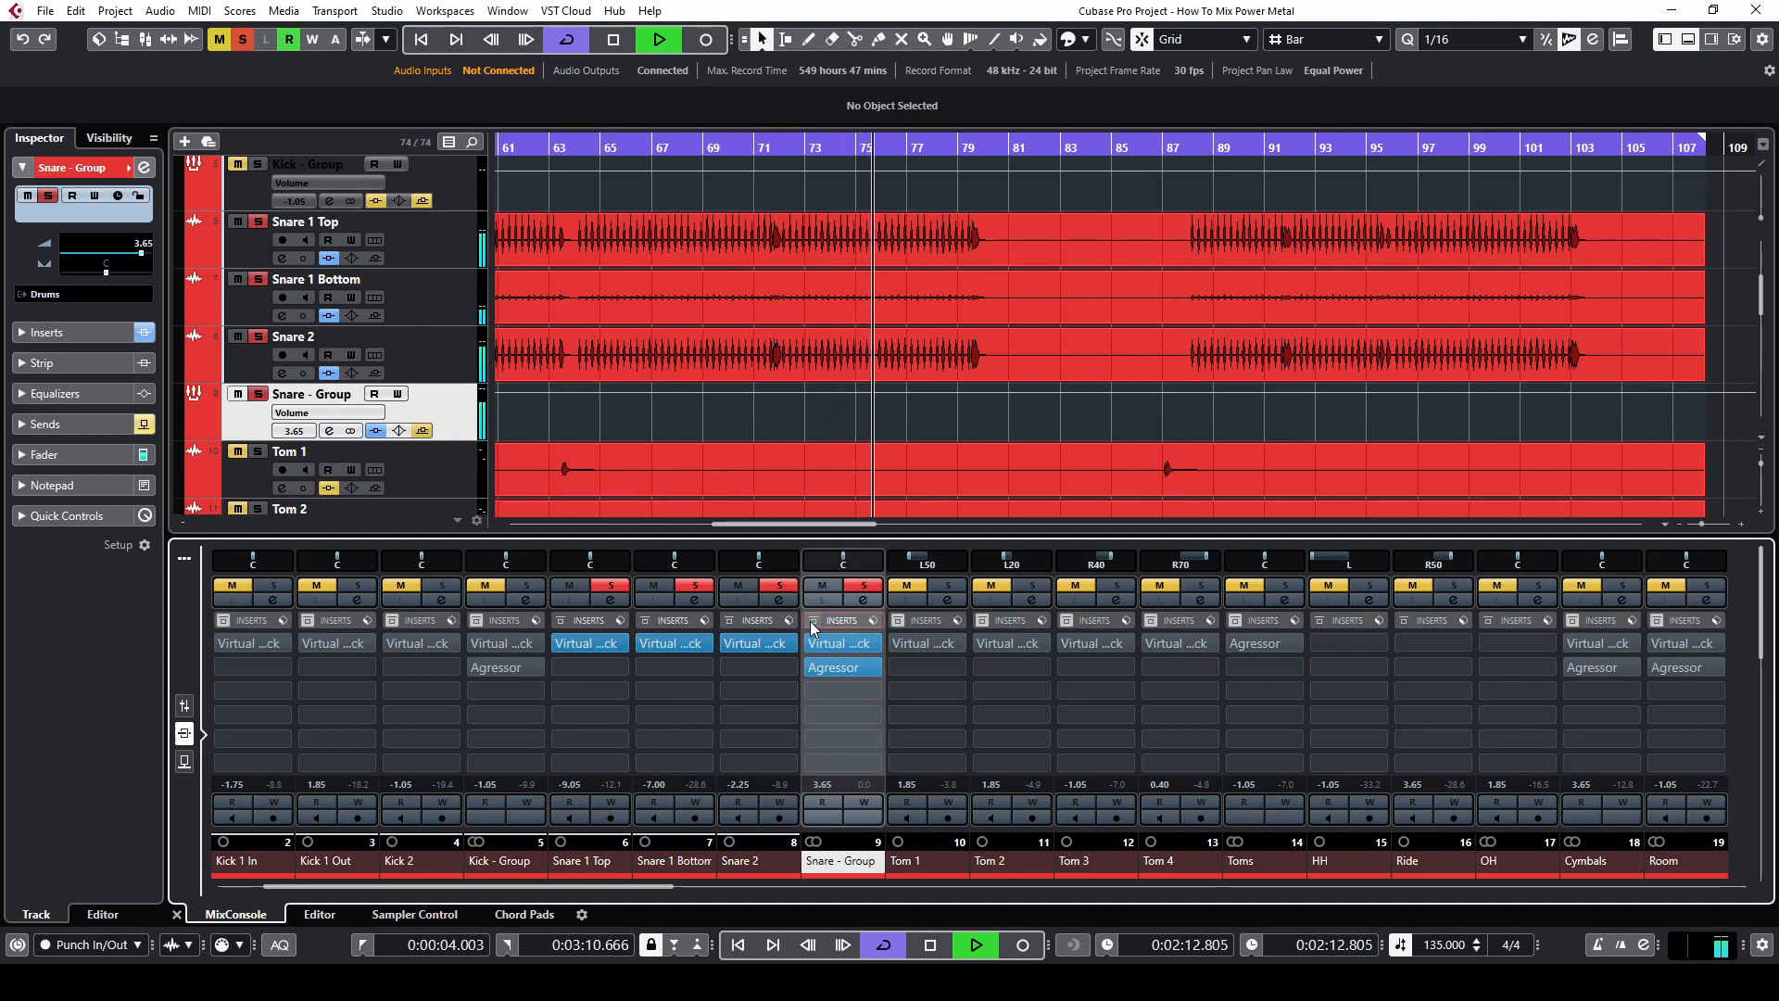
click(810, 621)
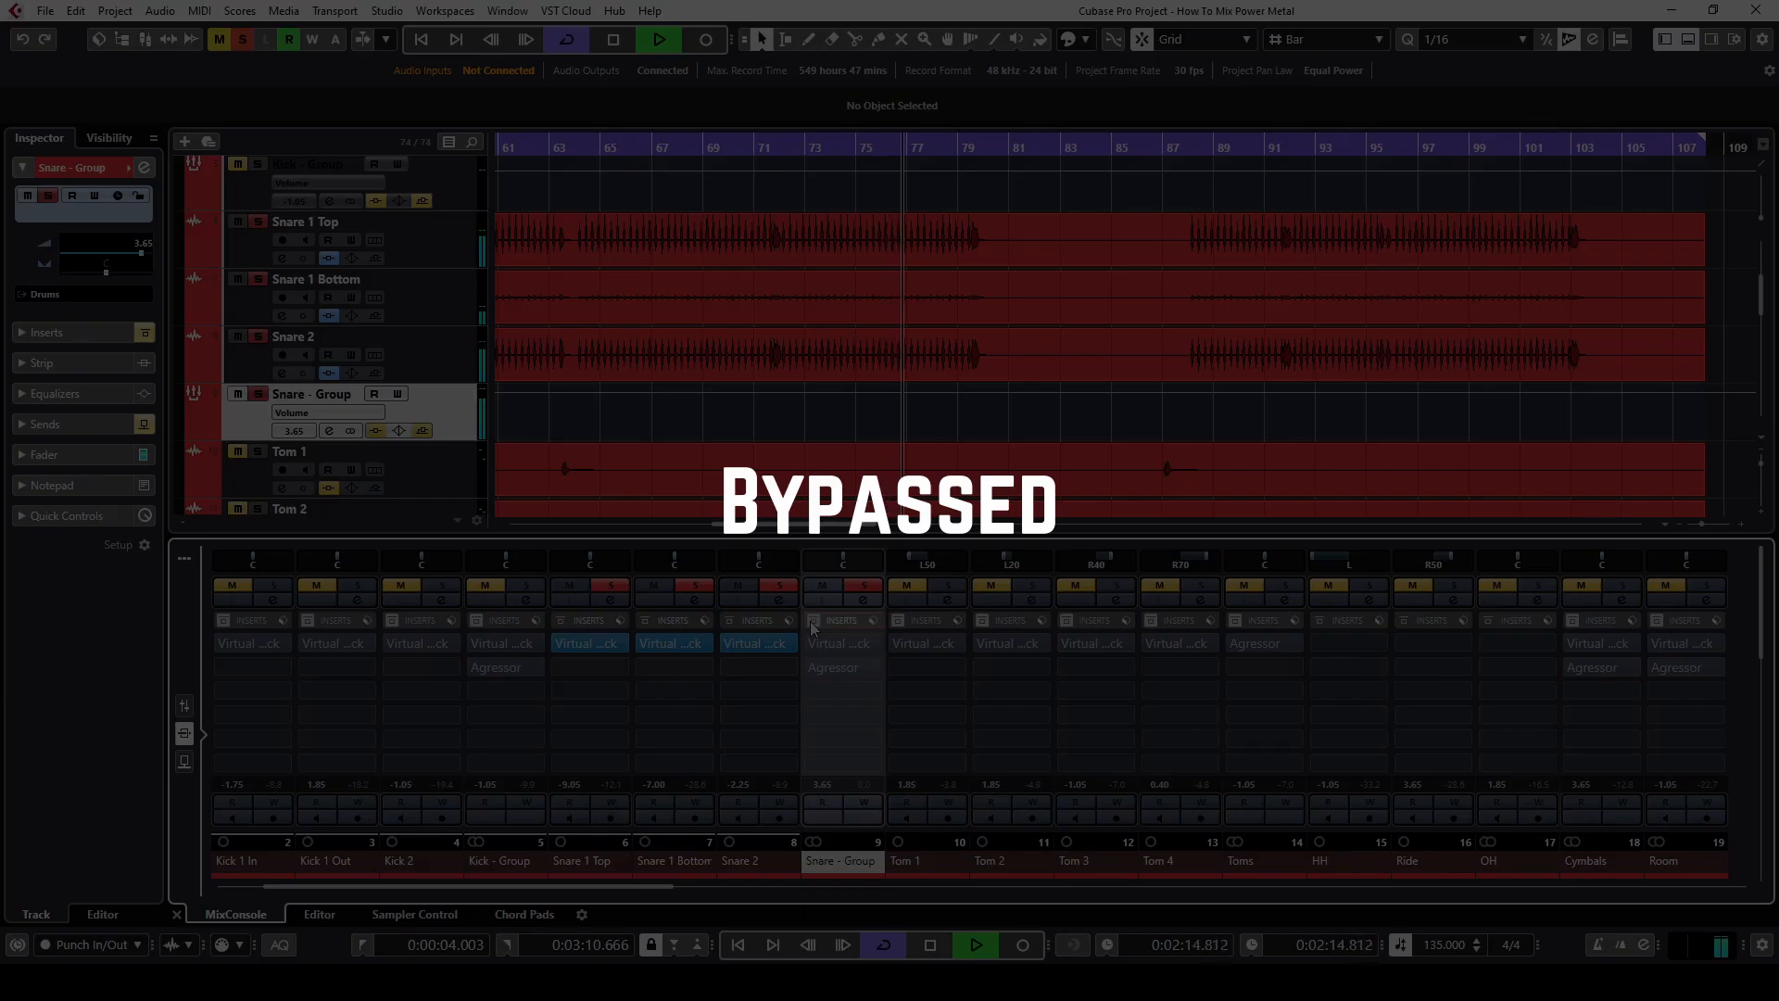
click(812, 620)
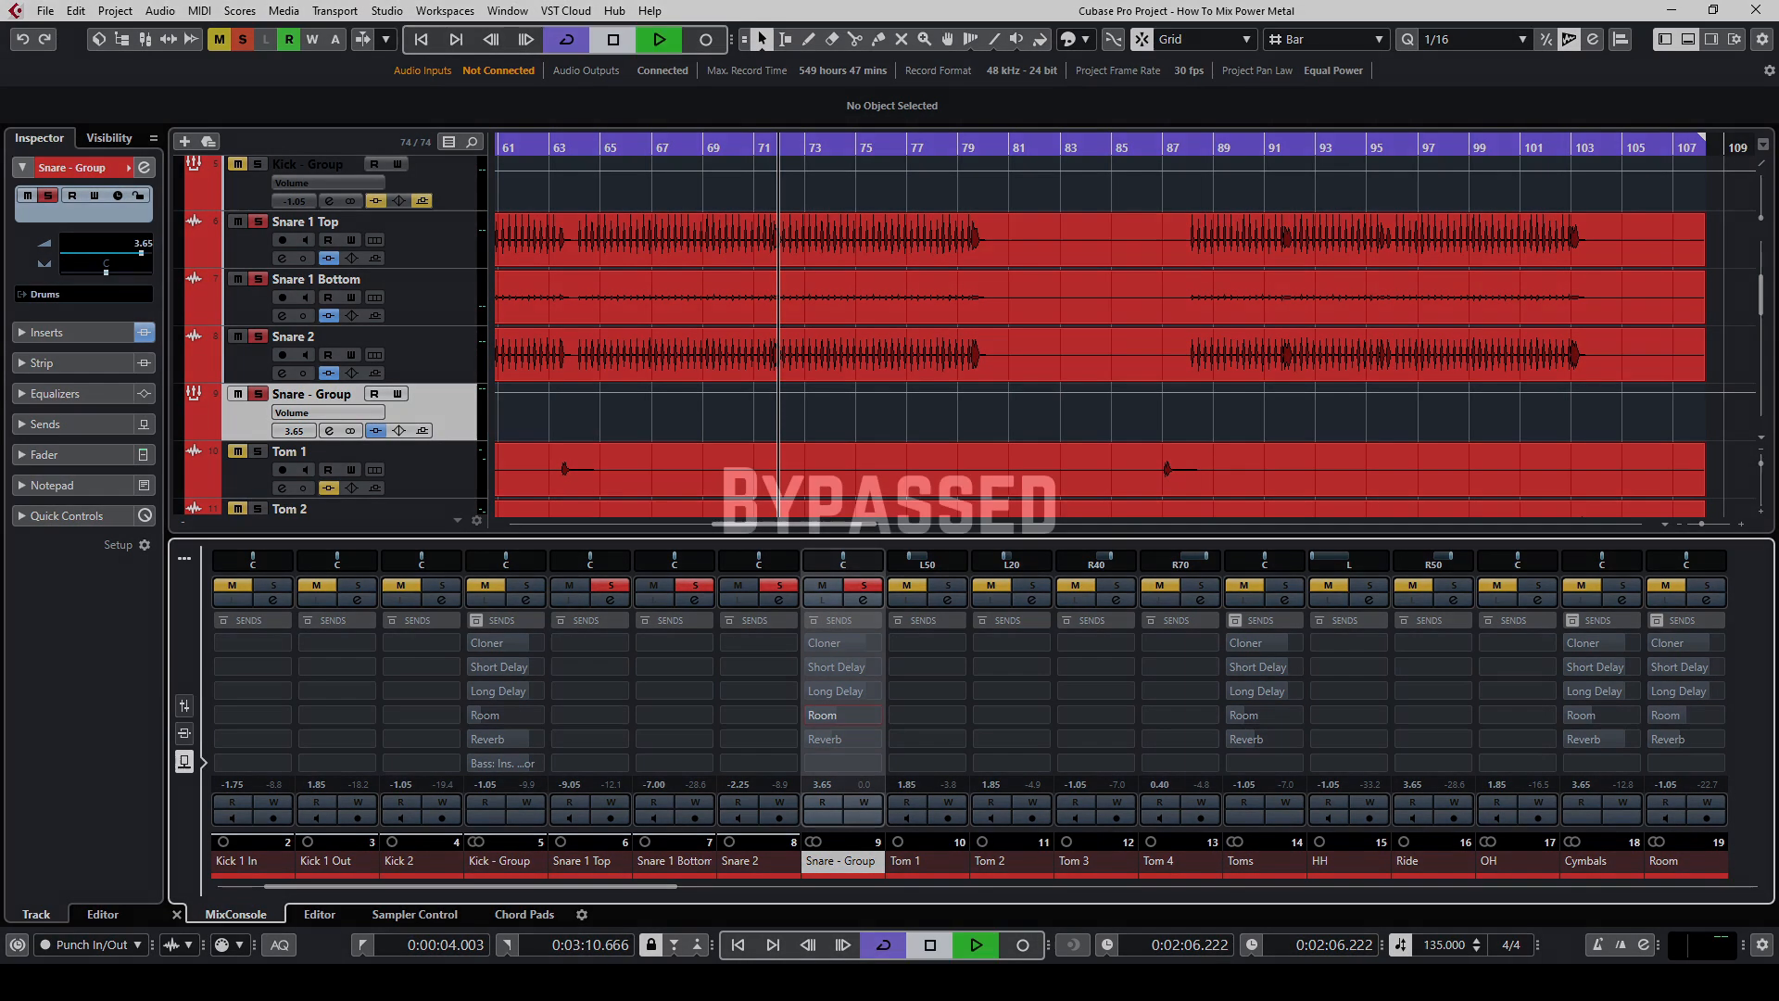
Step: Play the Snare group and compare its sound with the Room send off and on
key(space)
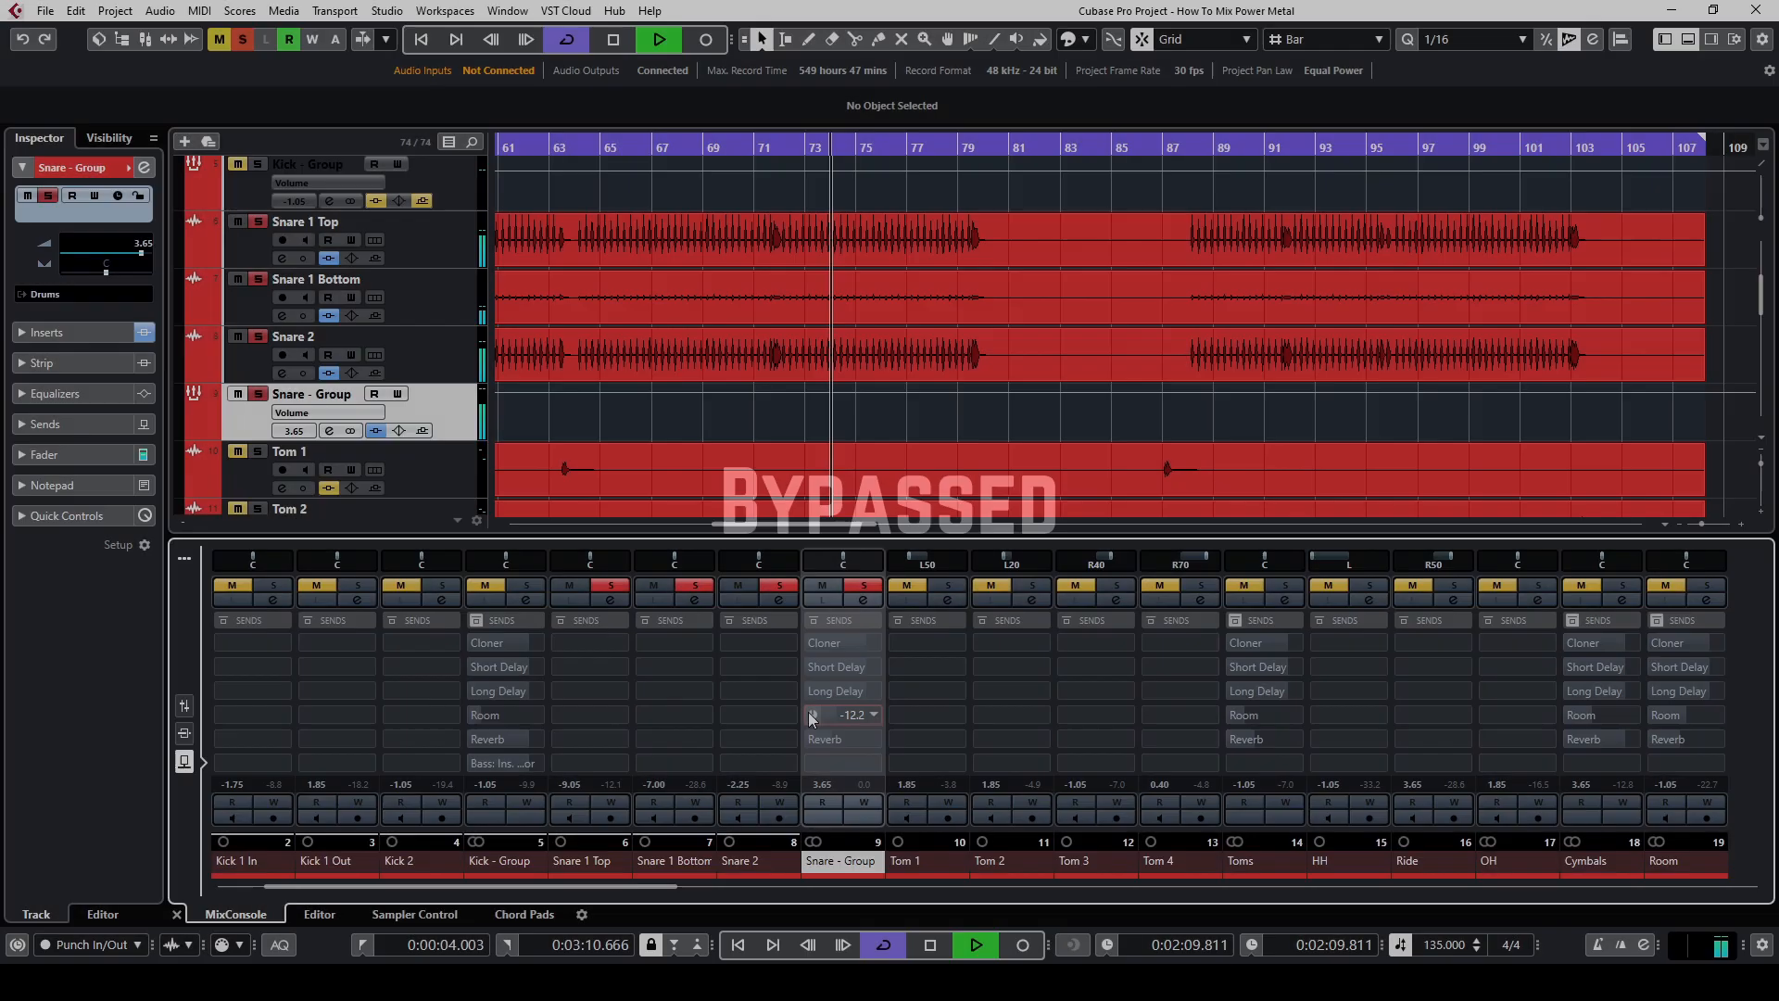
click(811, 716)
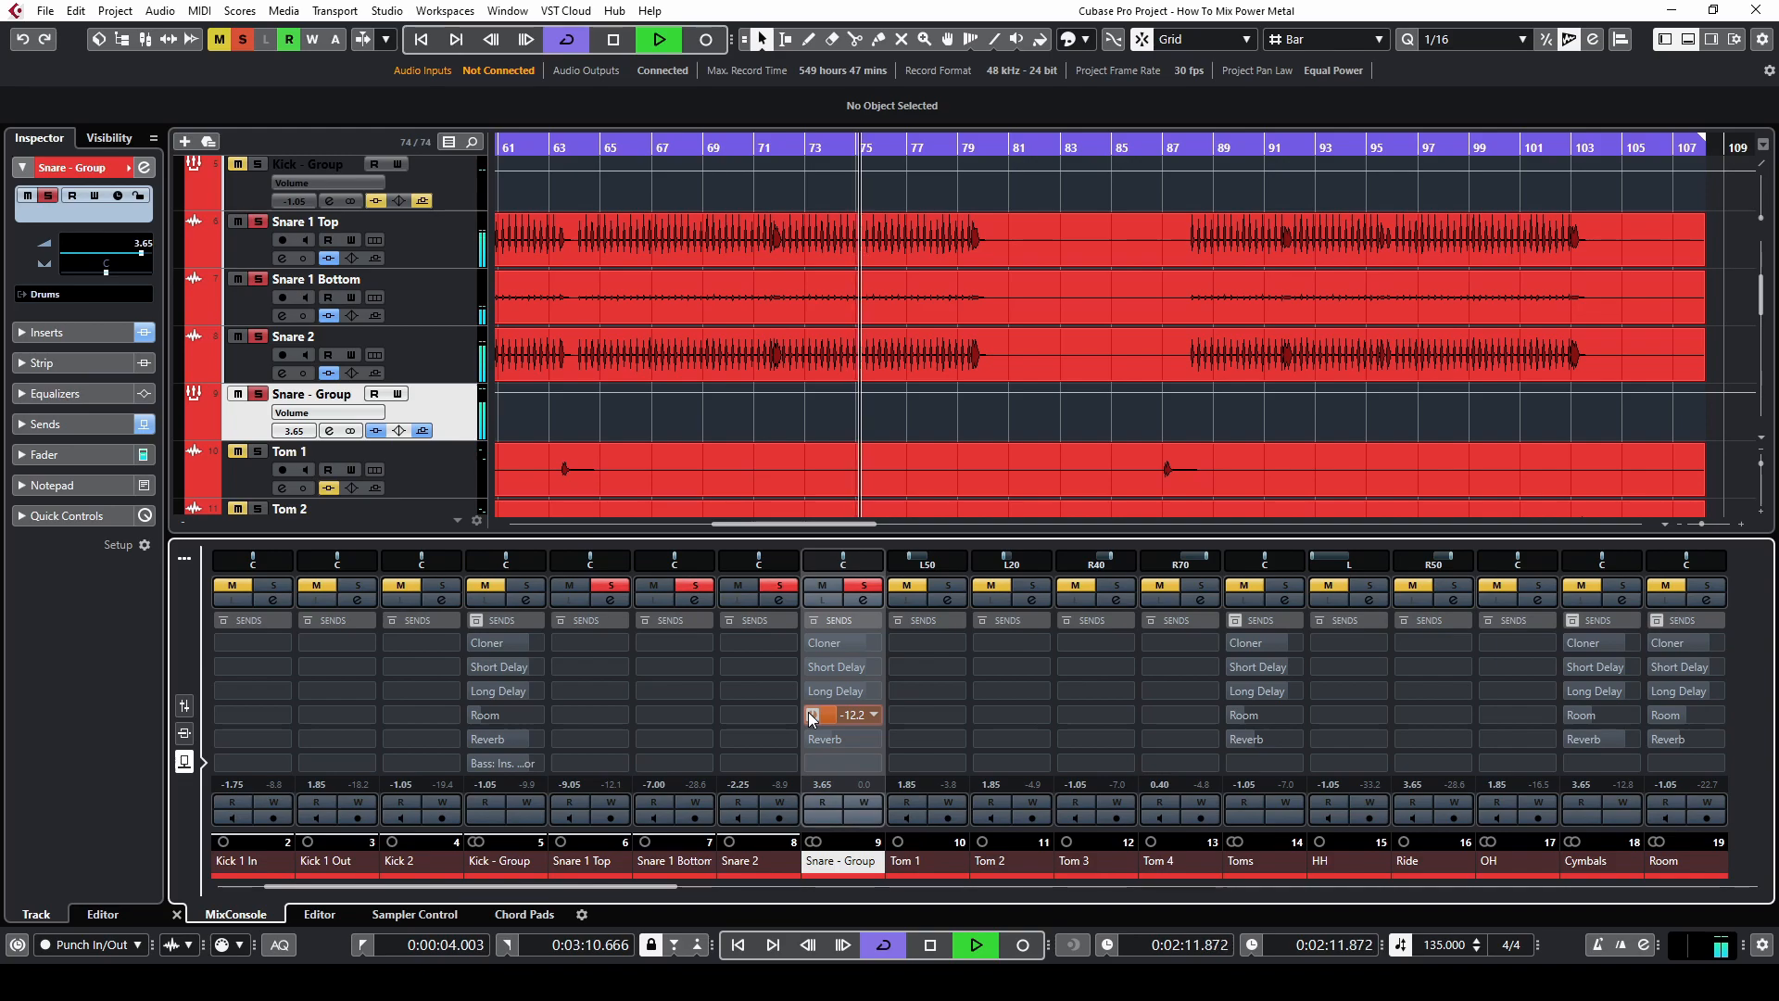
click(811, 715)
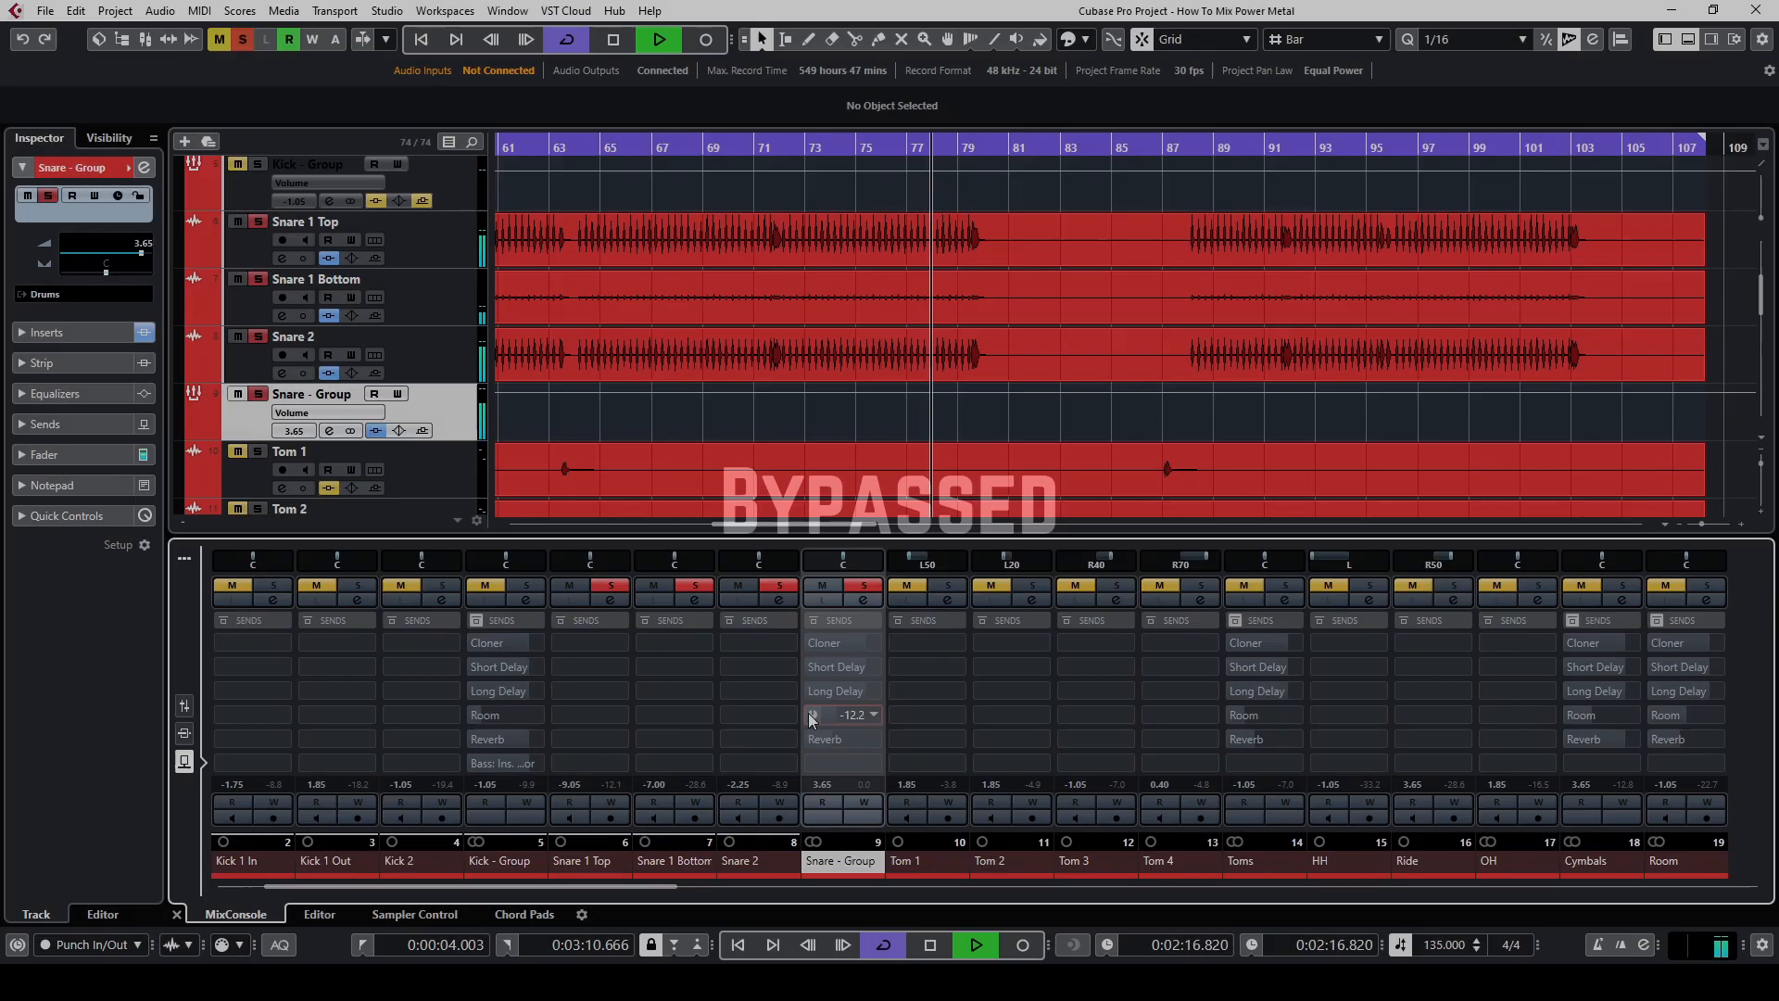
click(810, 715)
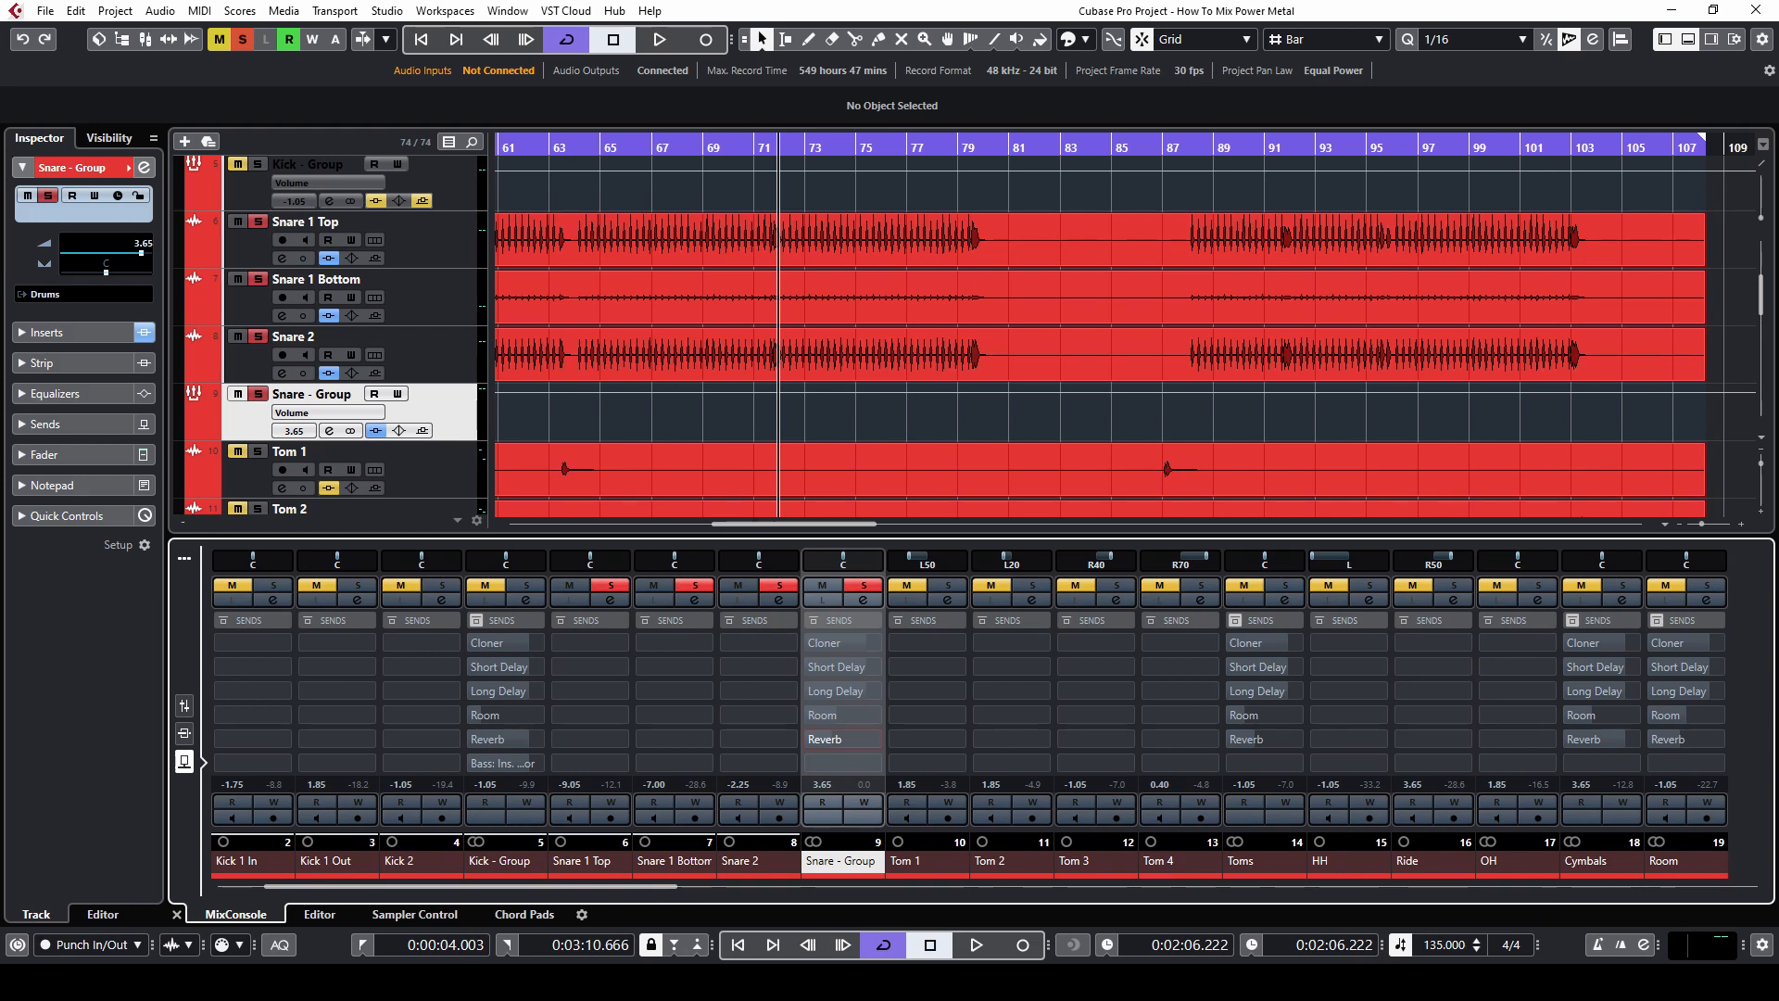
Step: Play the Snare group and compare its sound with the Reverb send off and on
key(space)
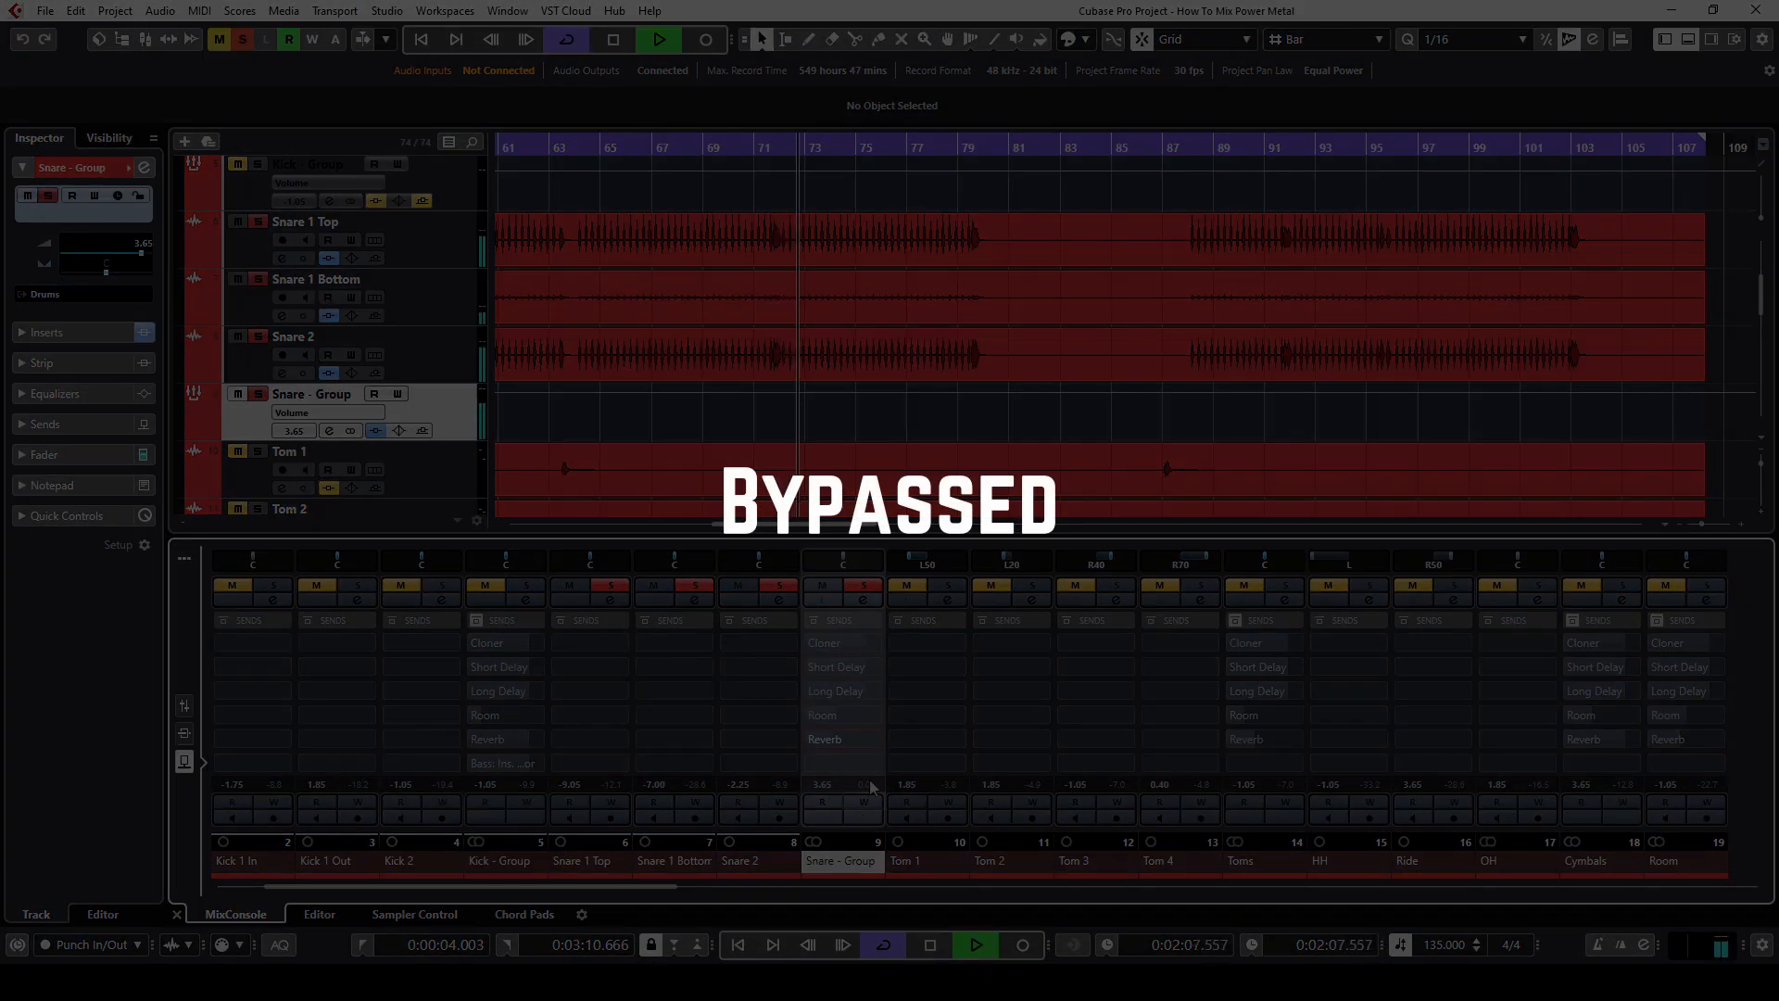
click(811, 740)
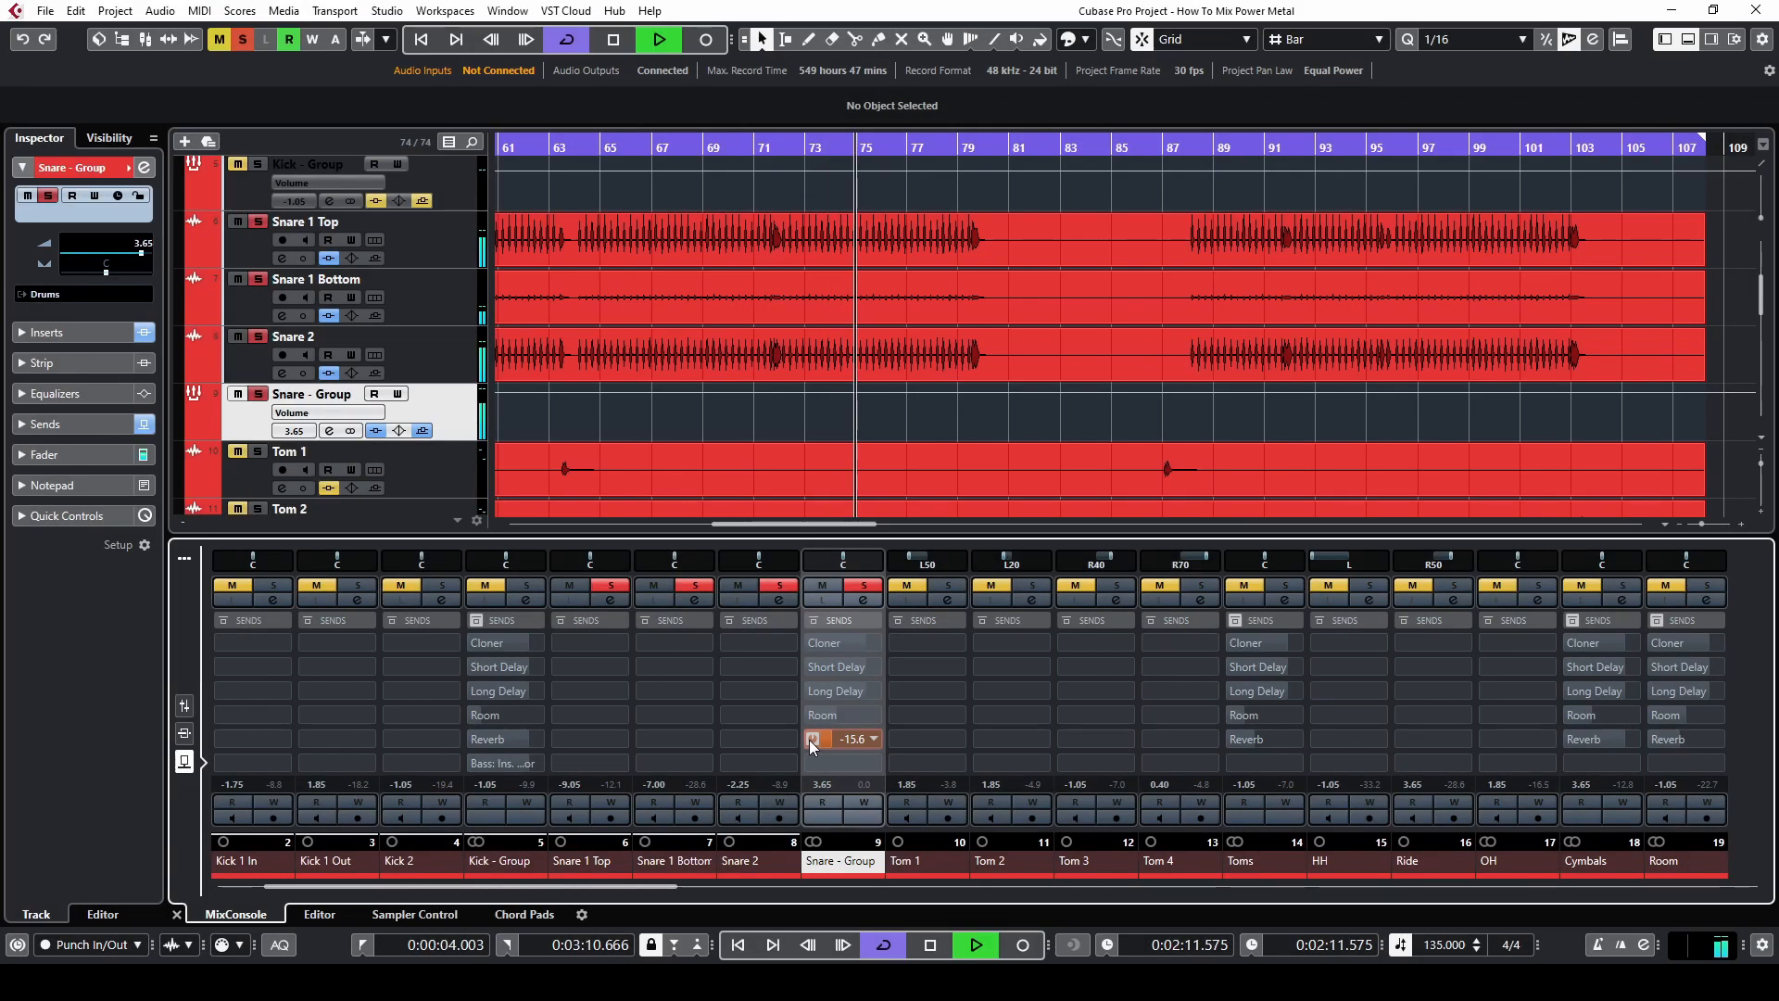
click(811, 738)
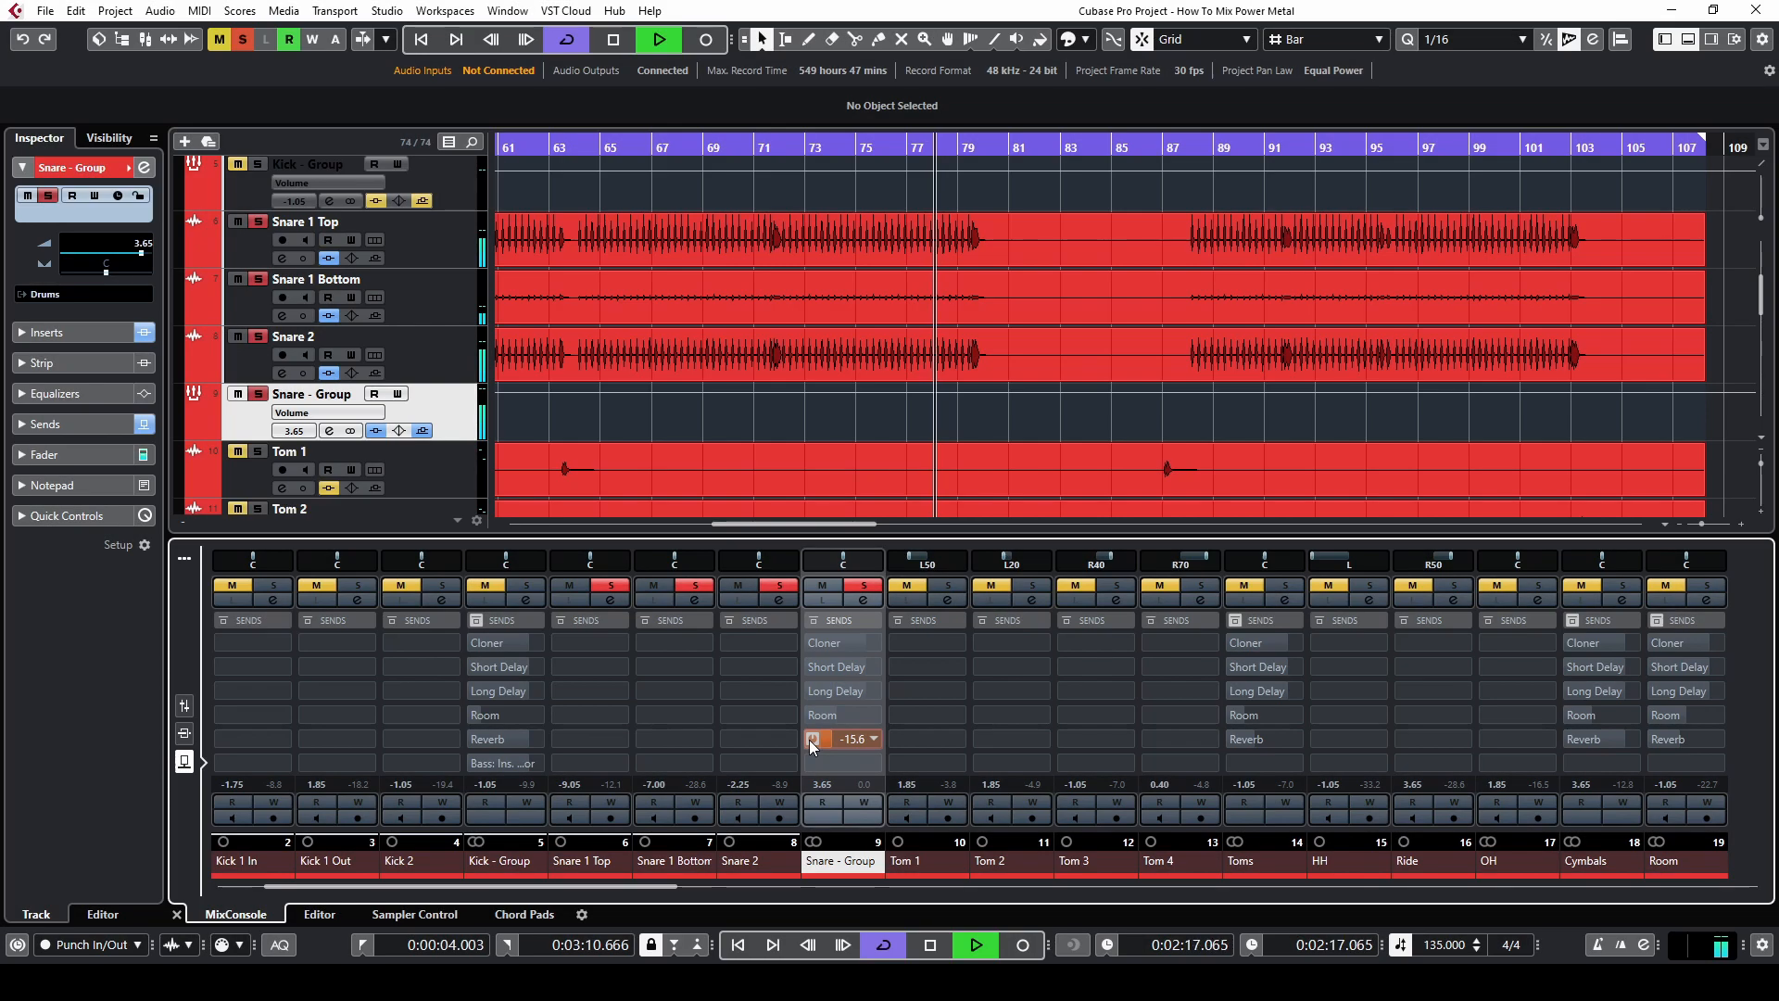
click(812, 739)
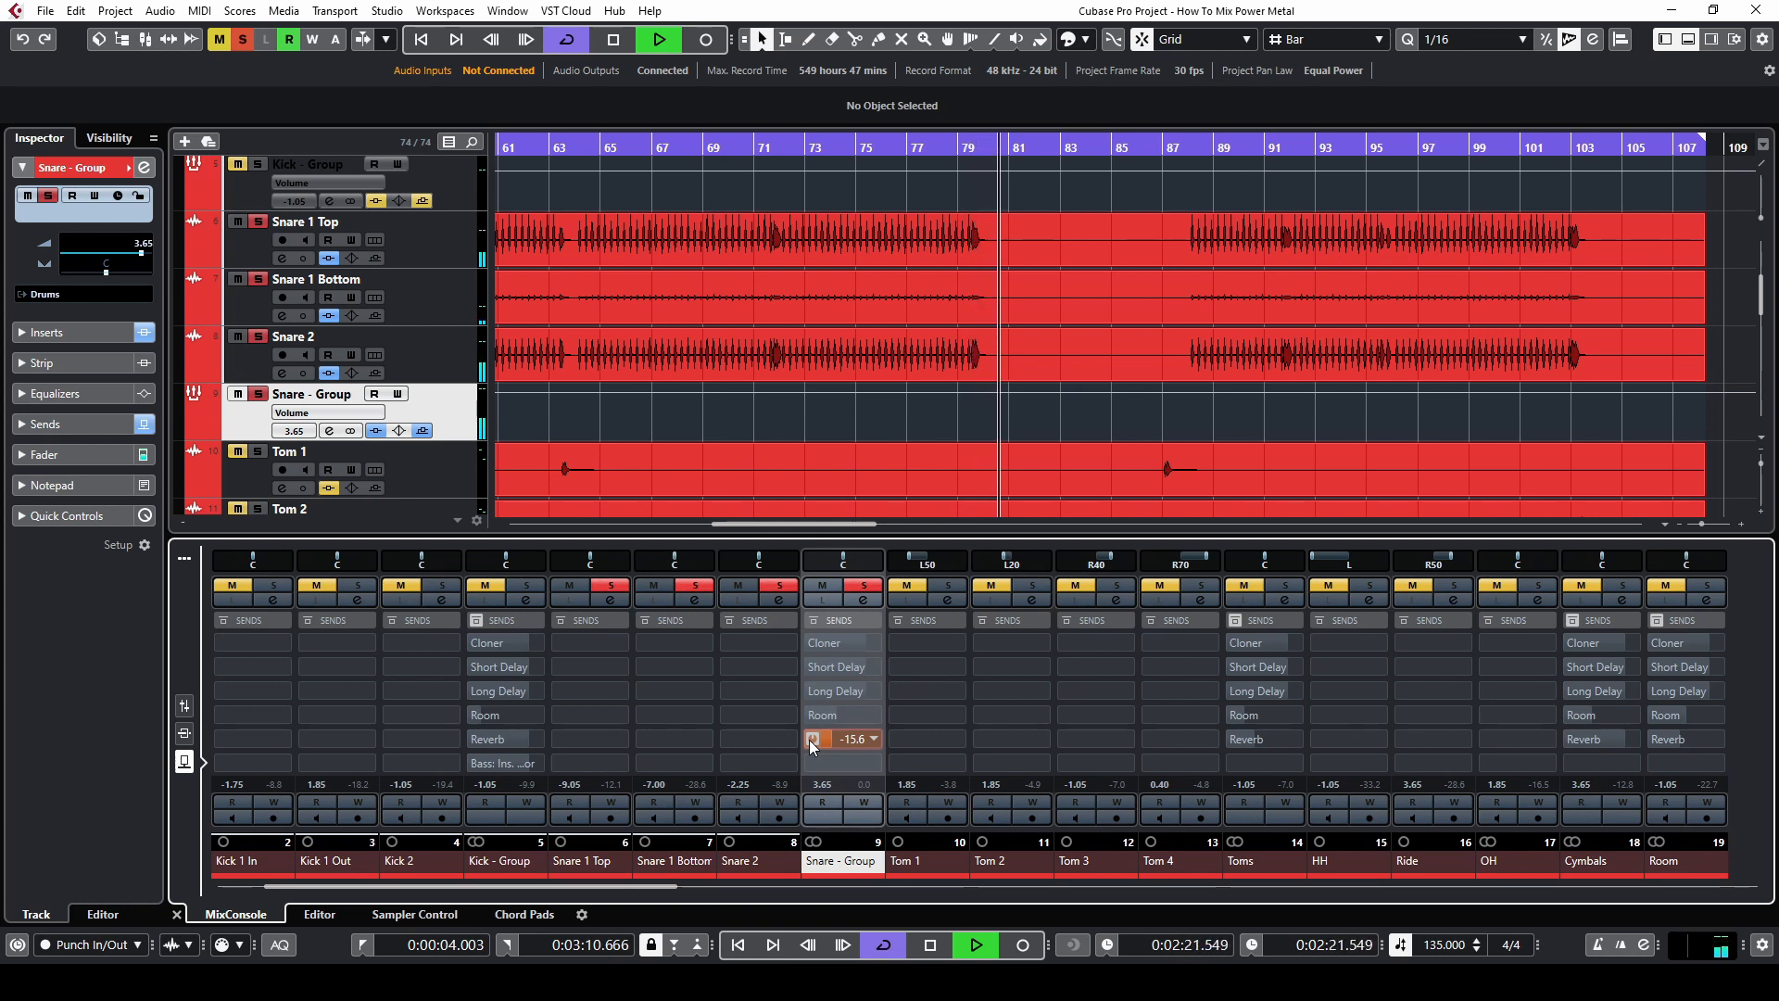
key(space)
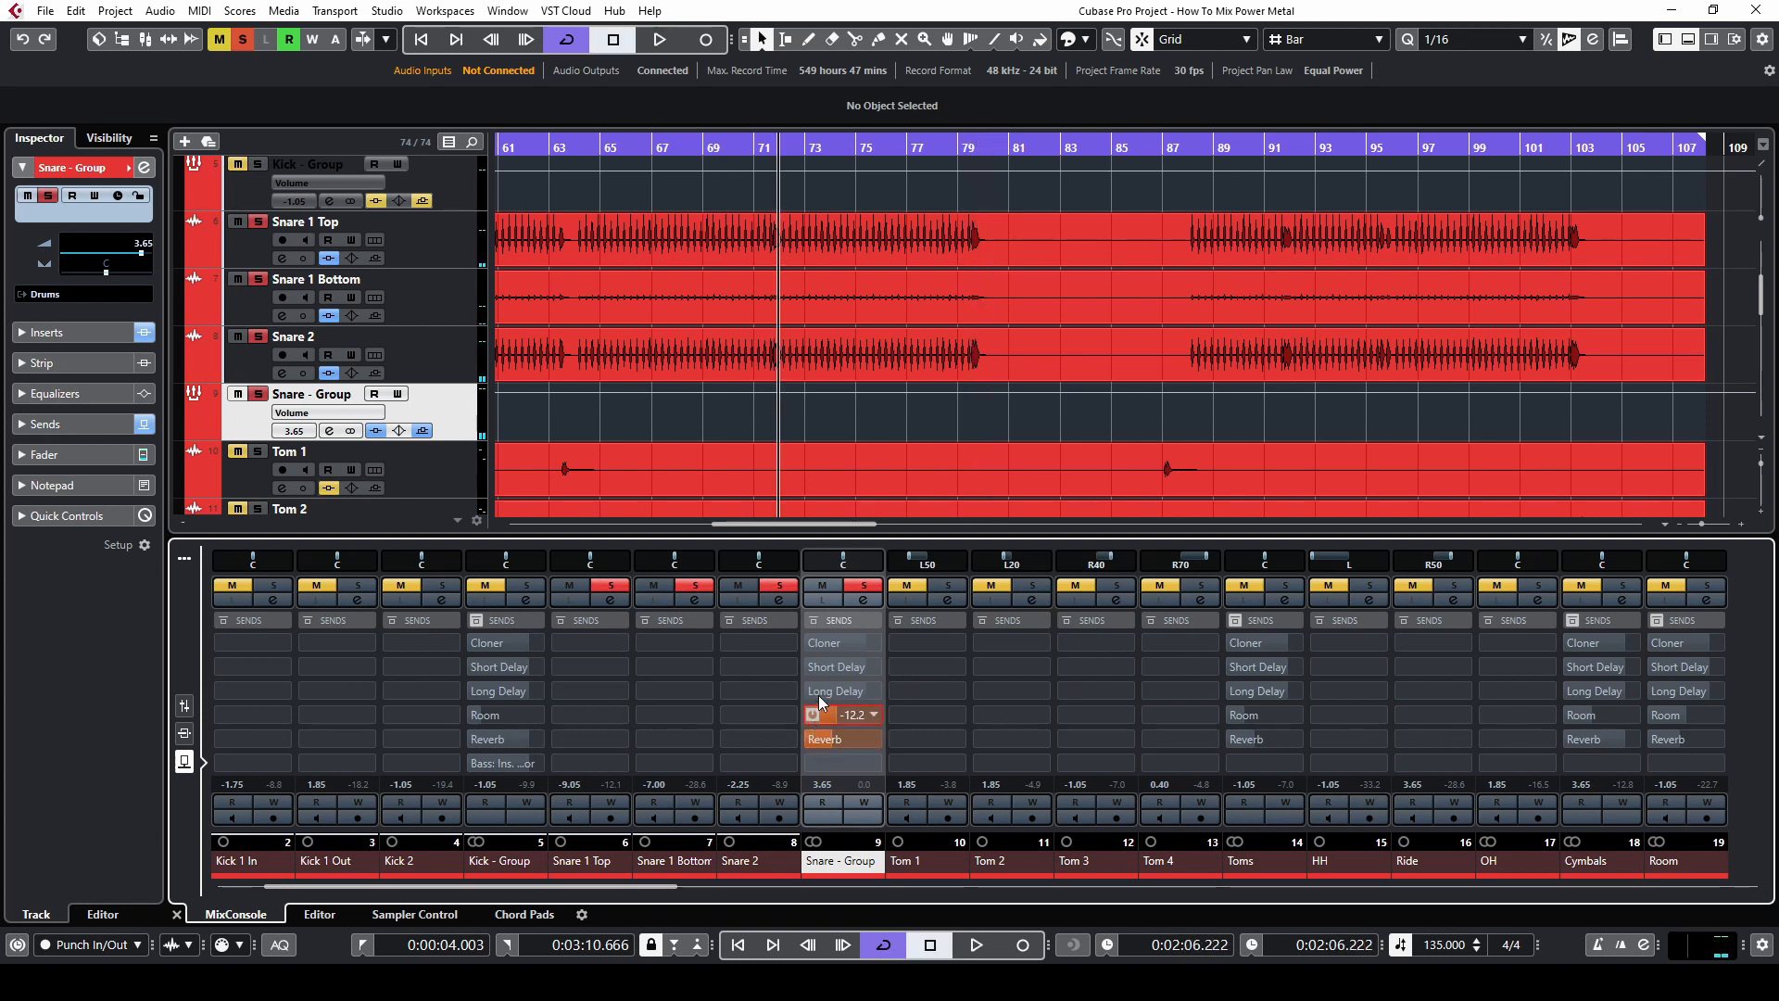
Step: Bypass all sends on the Snare group, and compare playback with the Room and Reverb sends bypassed and active together
click(813, 620)
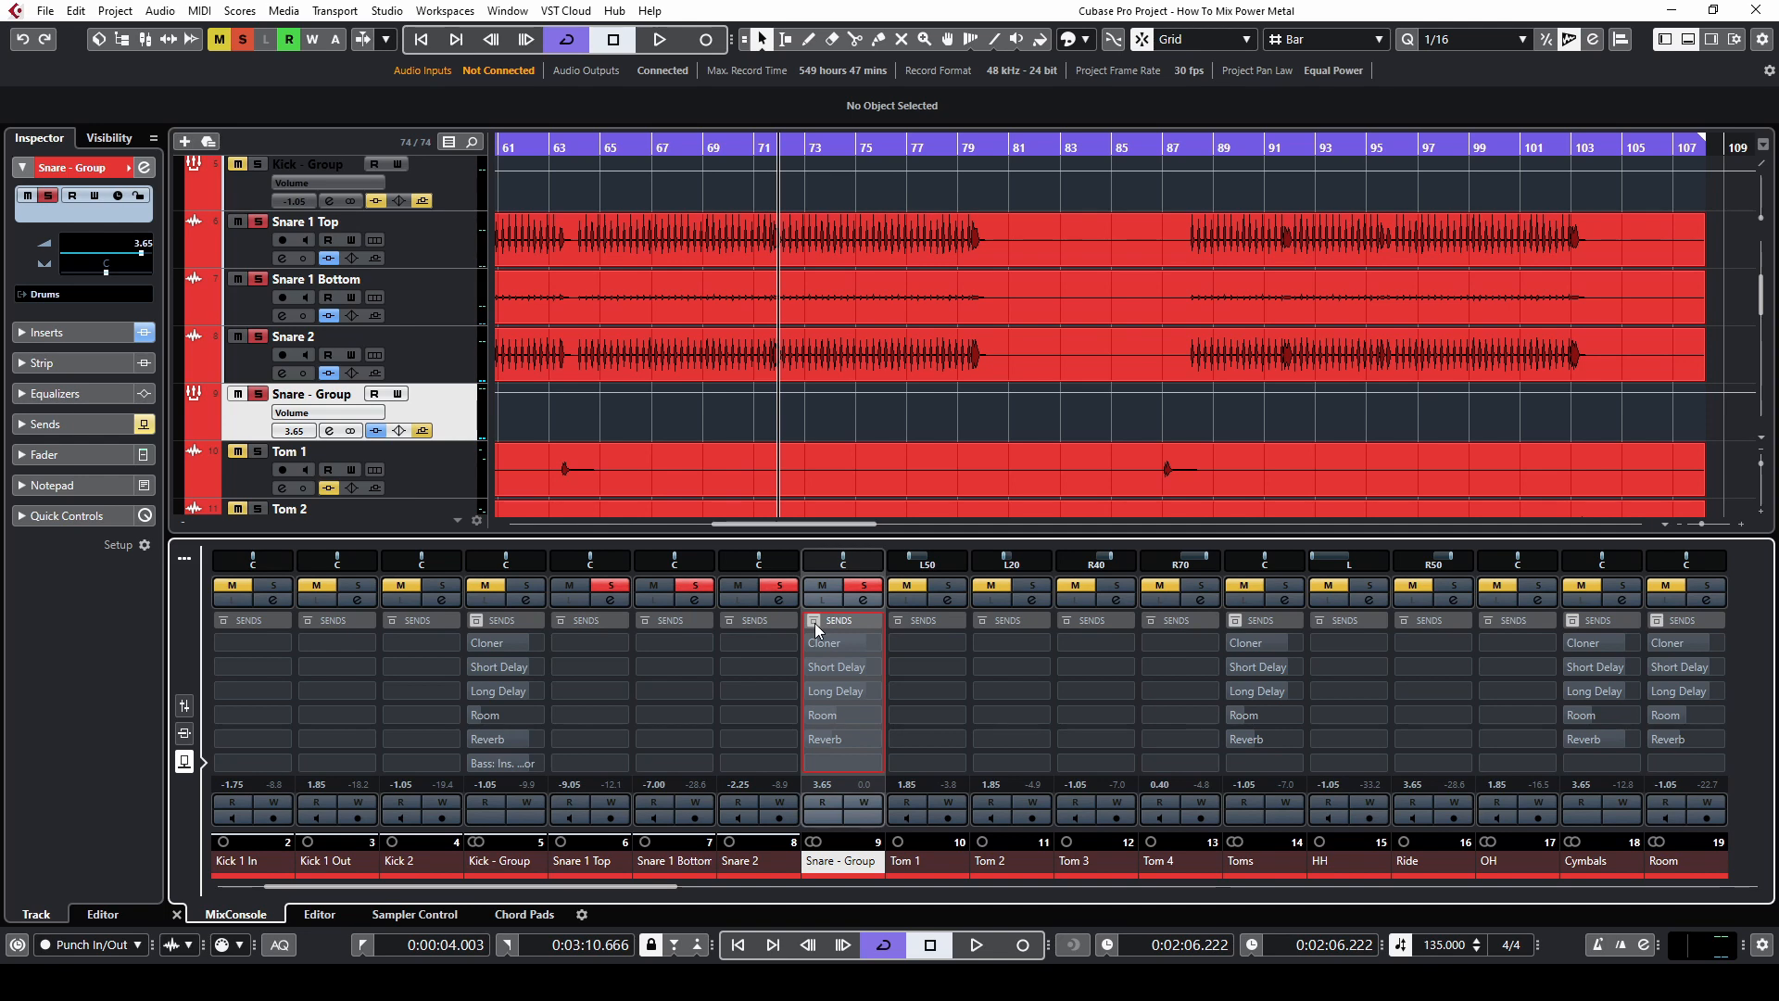
key(space)
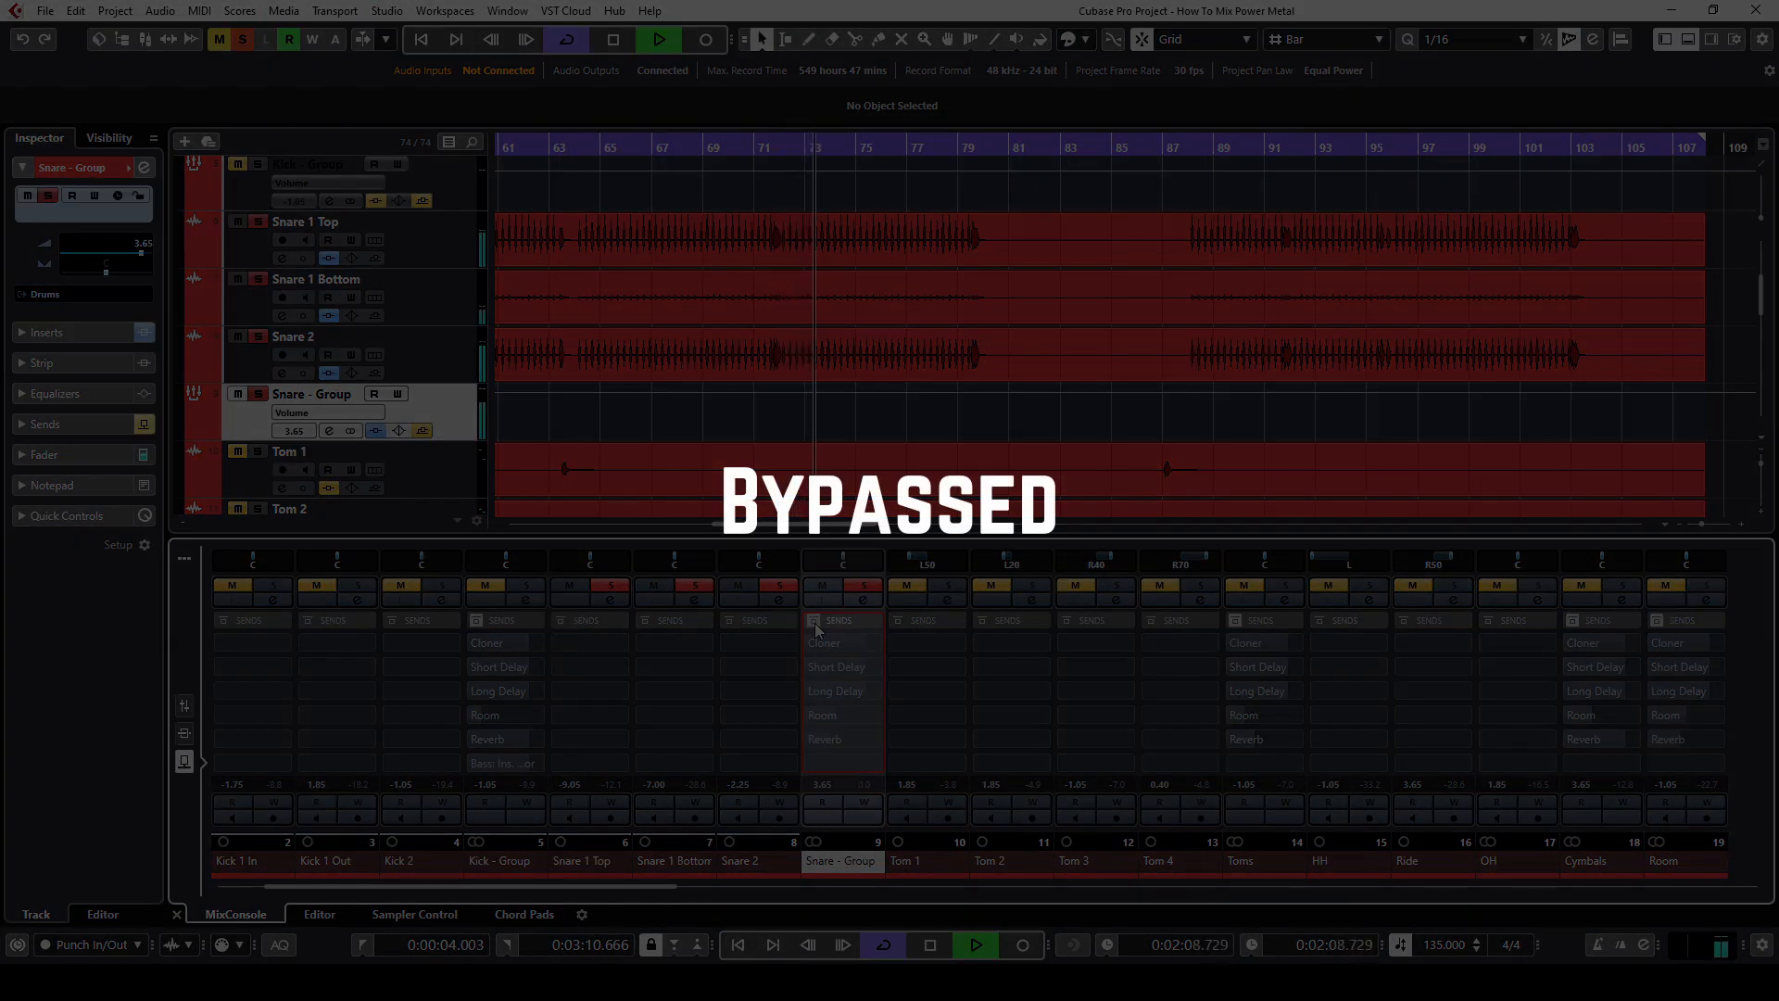
click(814, 622)
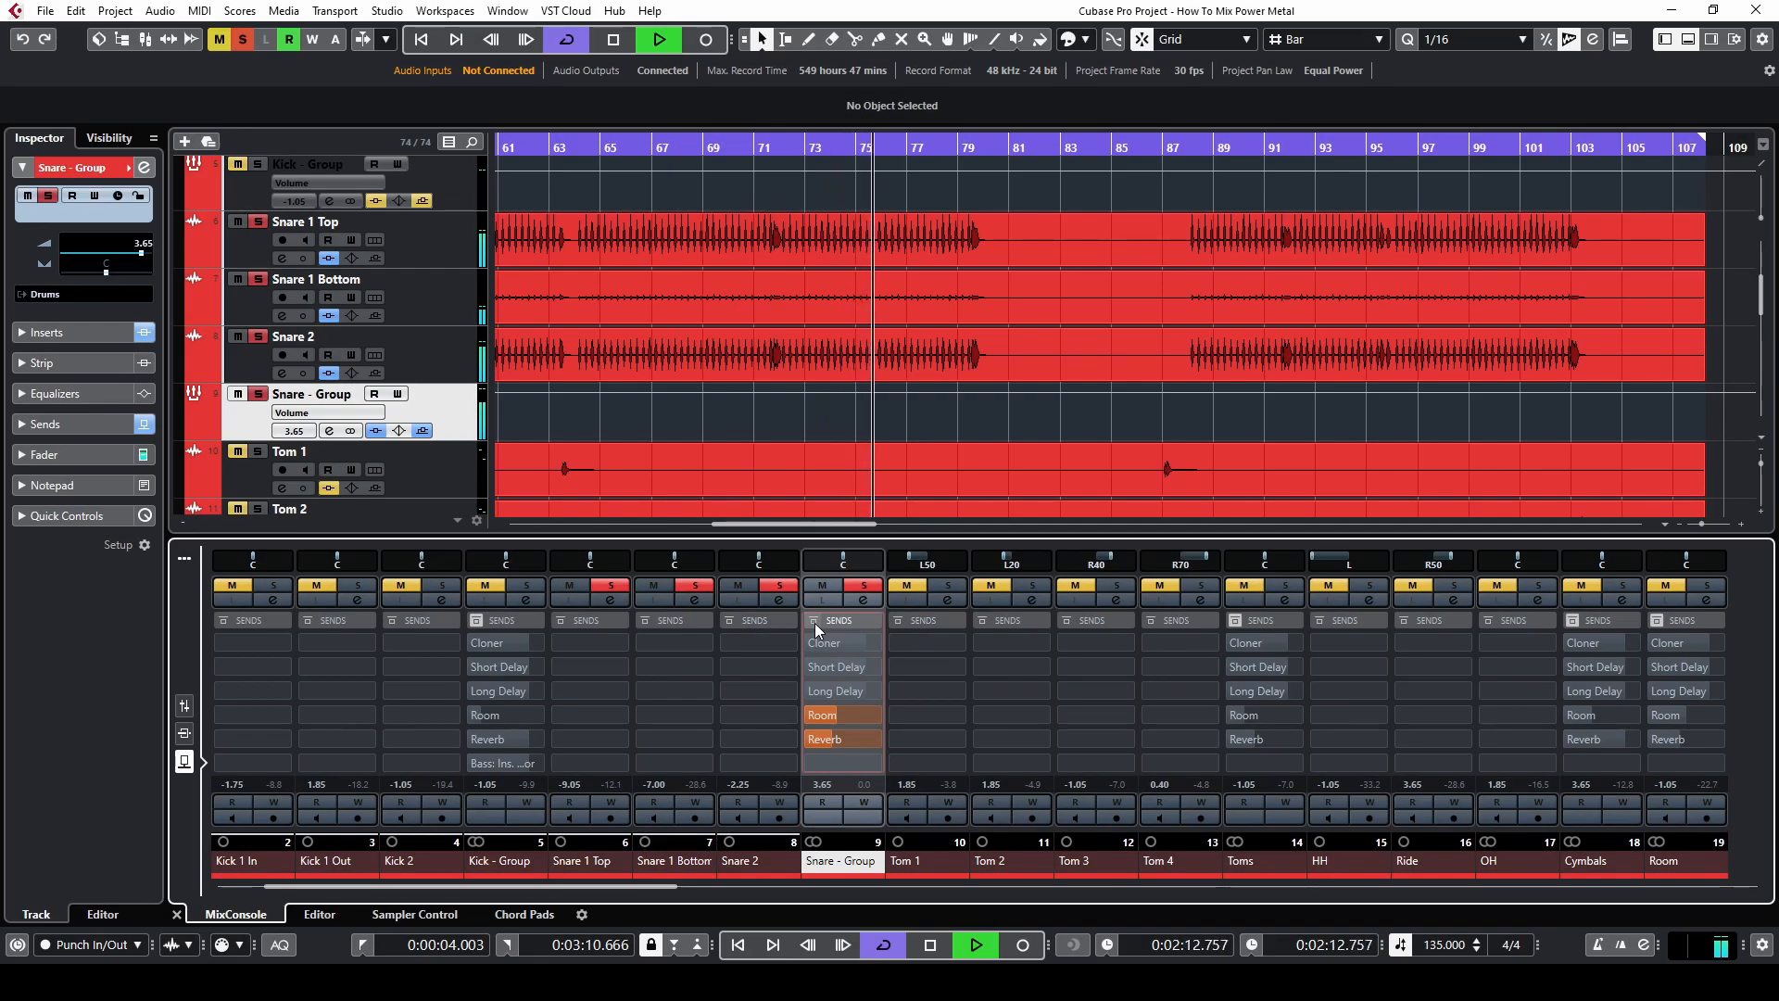
click(815, 623)
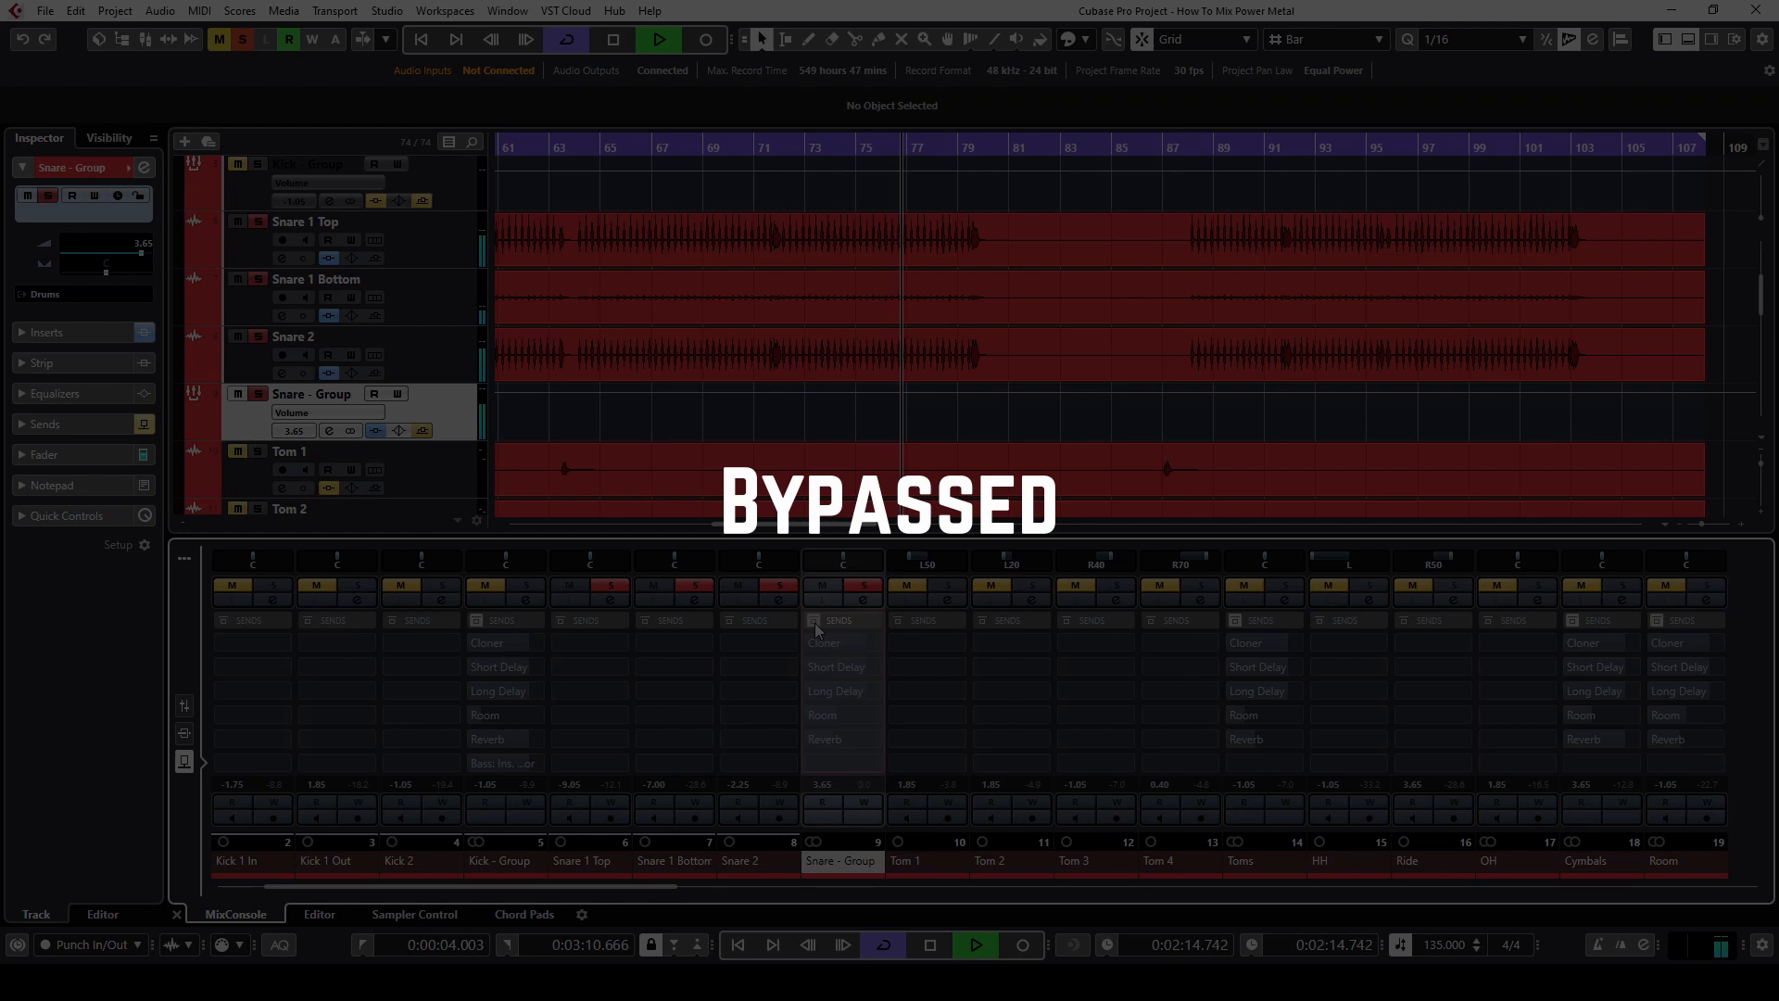
click(814, 623)
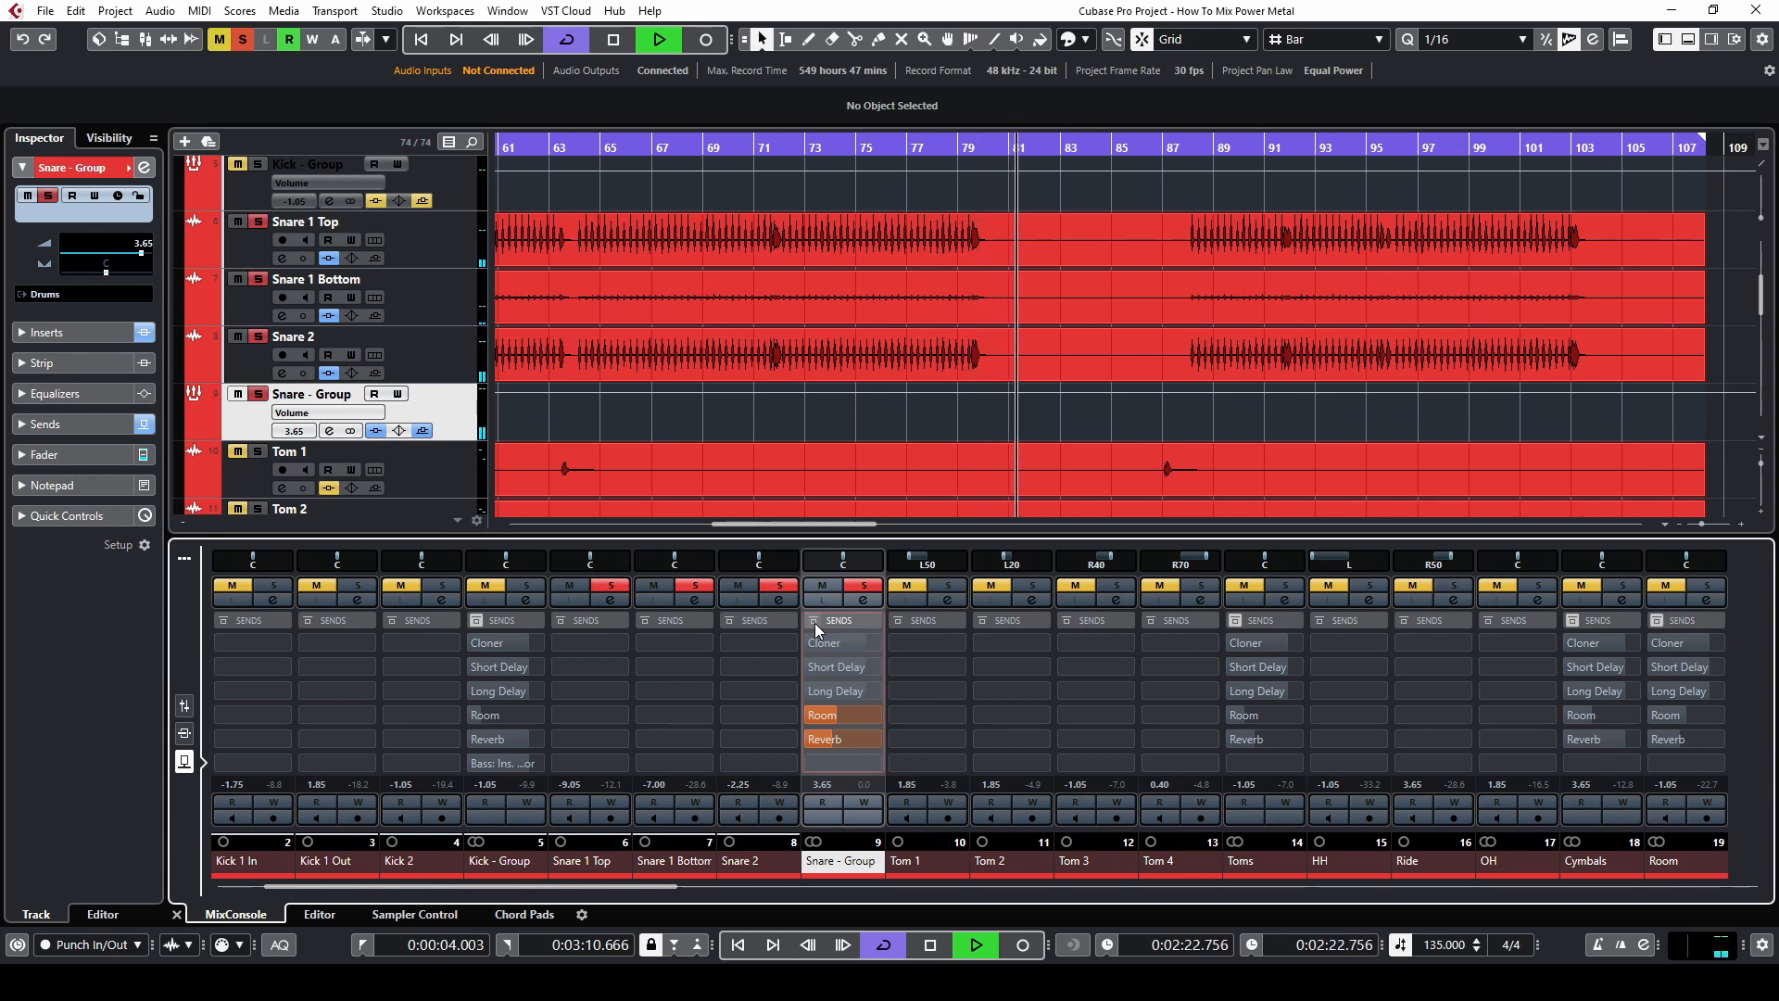
key(space)
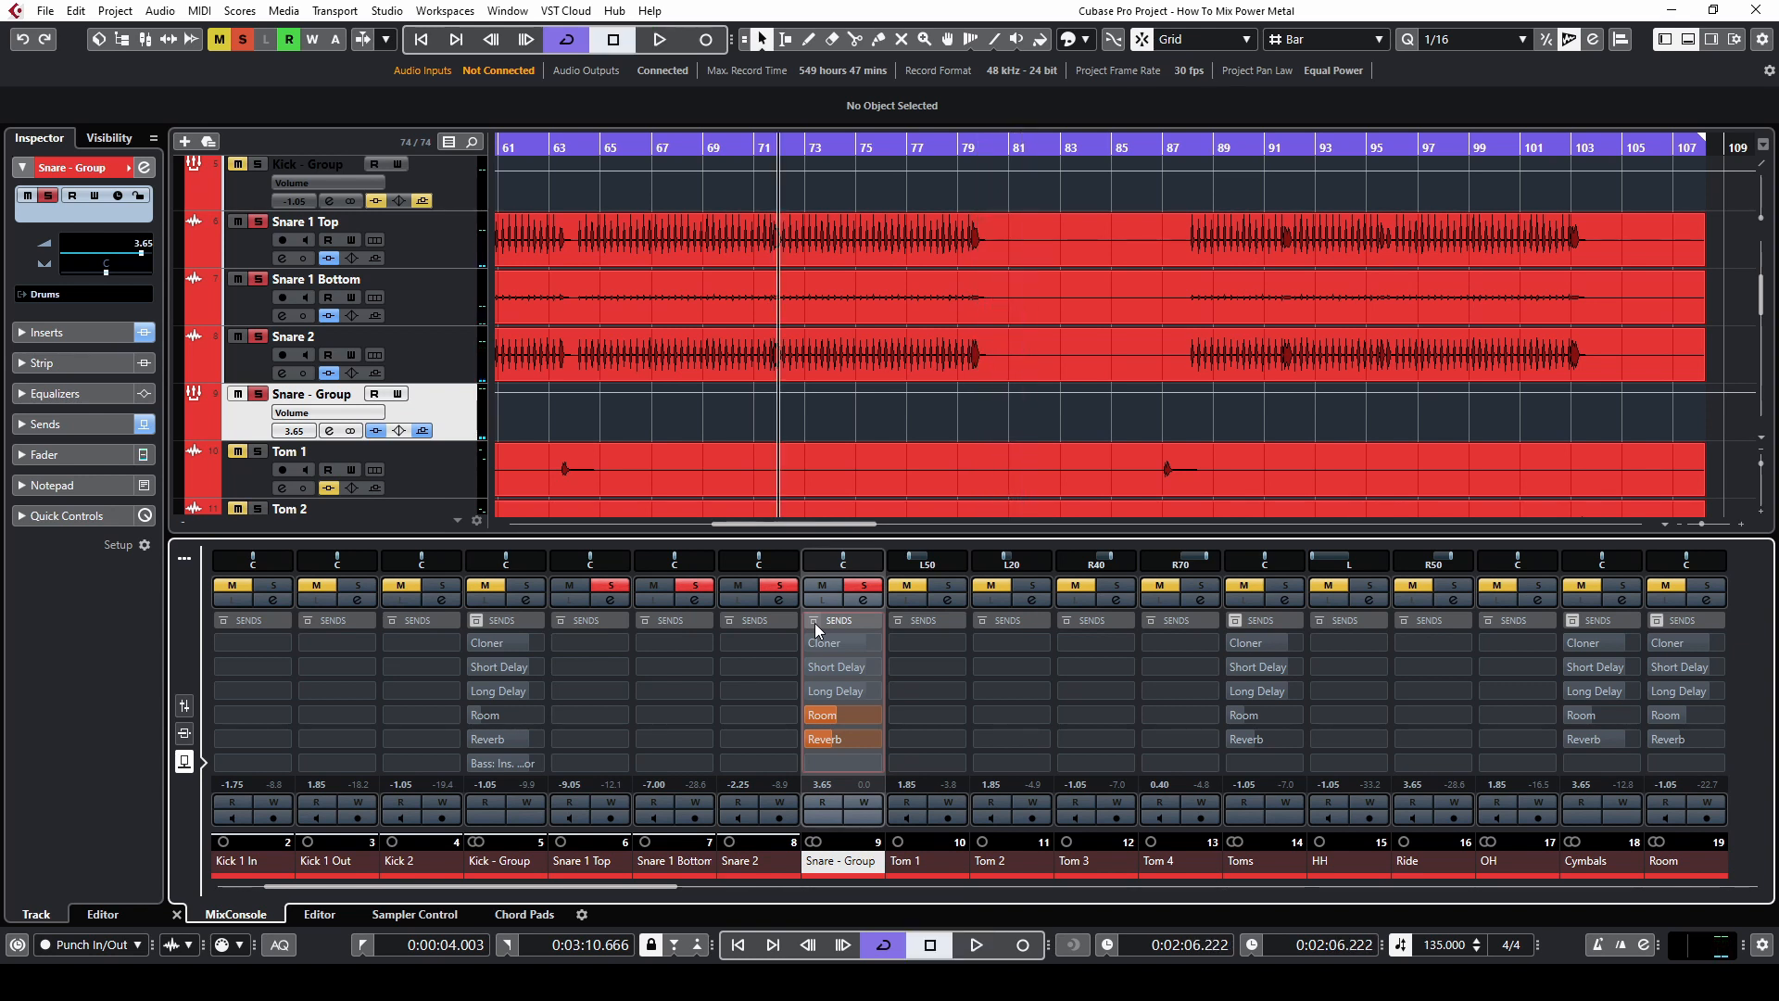